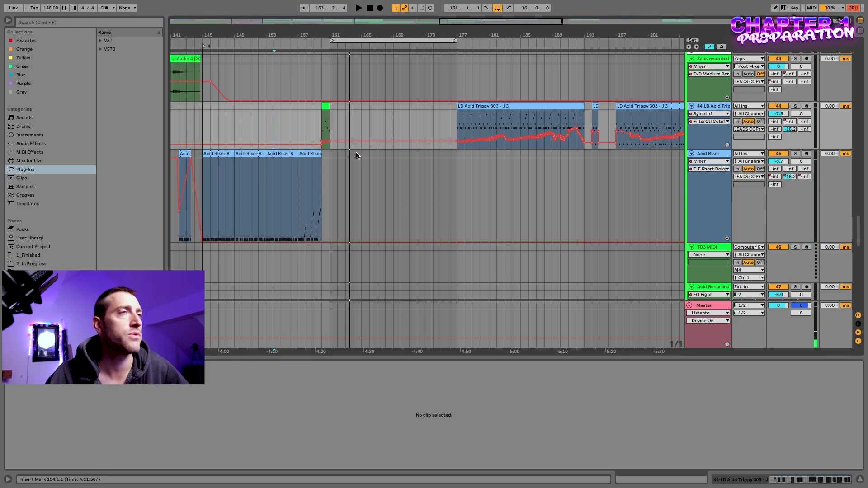
# - Play the arrangement from bar 161, right after the short green clip on track 44
pyautogui.scroll(-5, 356, 155)
pyautogui.scroll(5, 355, 155)
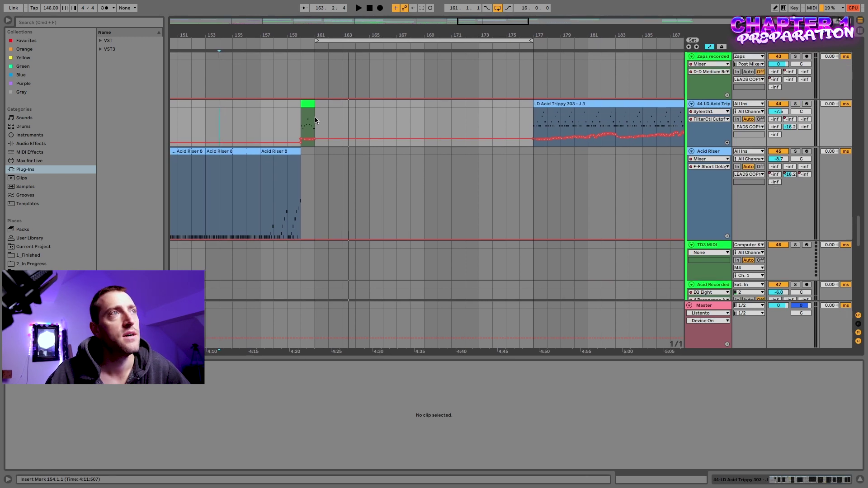
pyautogui.scroll(-1, 294, 110)
pyautogui.hscroll(1, 318, 112)
pyautogui.scroll(1, 317, 112)
pyautogui.click(303, 113)
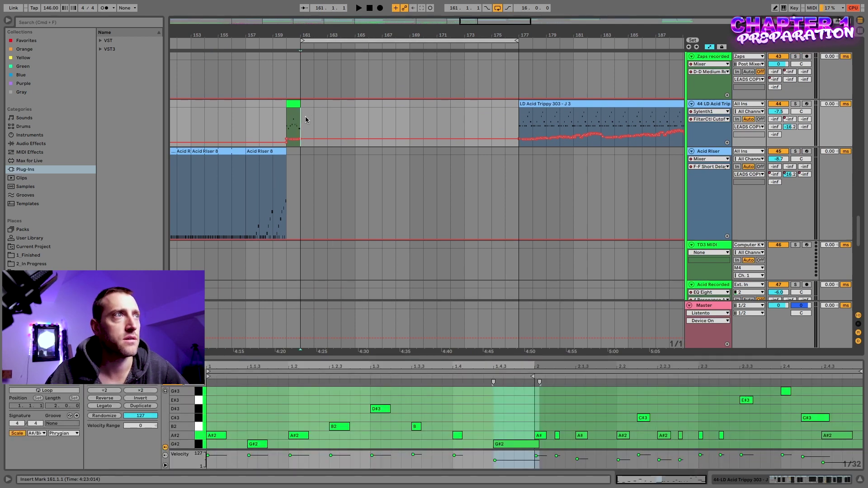
pyautogui.press('space')
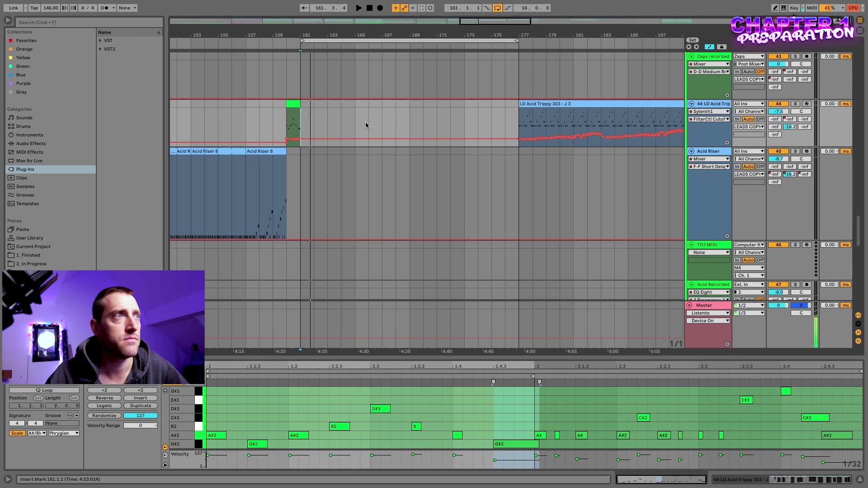
# - Create a one-bar MIDI clip at bar 165 on track 44 and set the loop to span it
pyautogui.moveTo(355, 107); pyautogui.dragTo(364, 110)
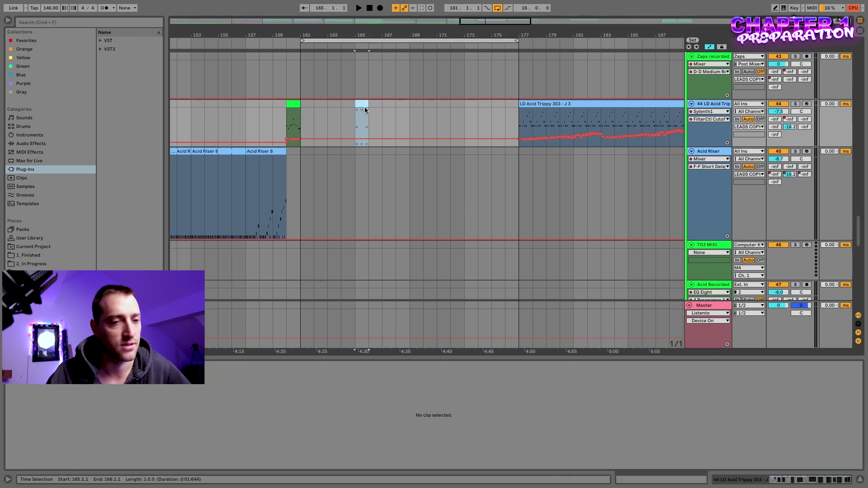
pyautogui.press('super+shift+m')
pyautogui.click(364, 103)
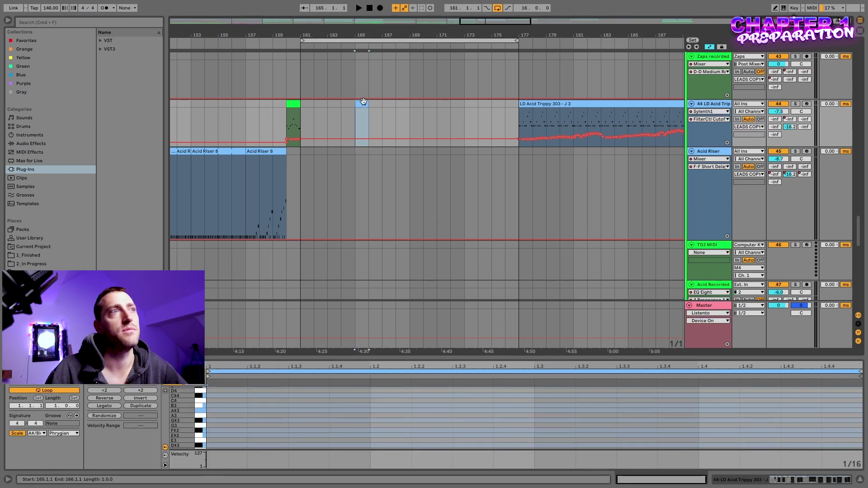
pyautogui.press('super+l')
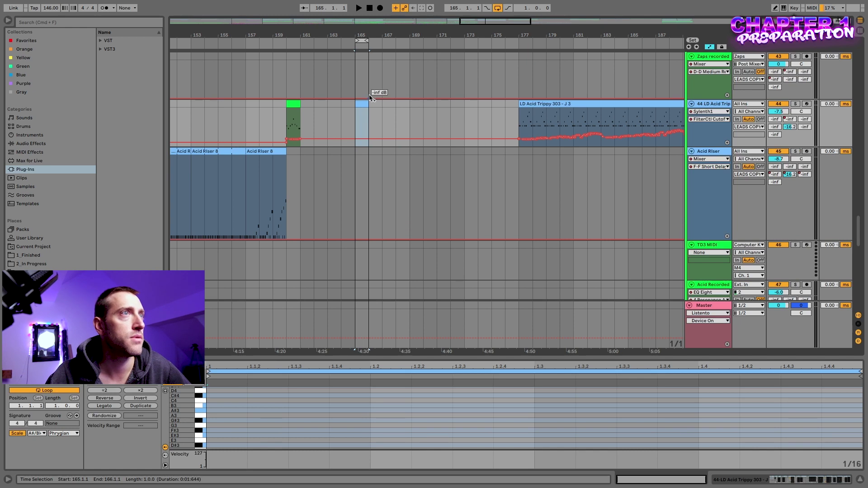
pyautogui.scroll(5, 369, 98)
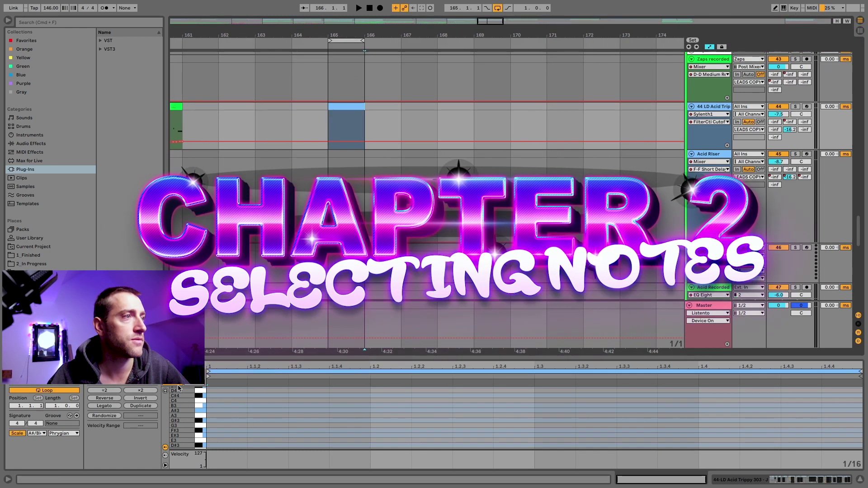
# - Enlarge the MIDI note editor and fold it to the notes of the A# Phrygian scale
pyautogui.moveTo(189, 361); pyautogui.dragTo(198, 268)
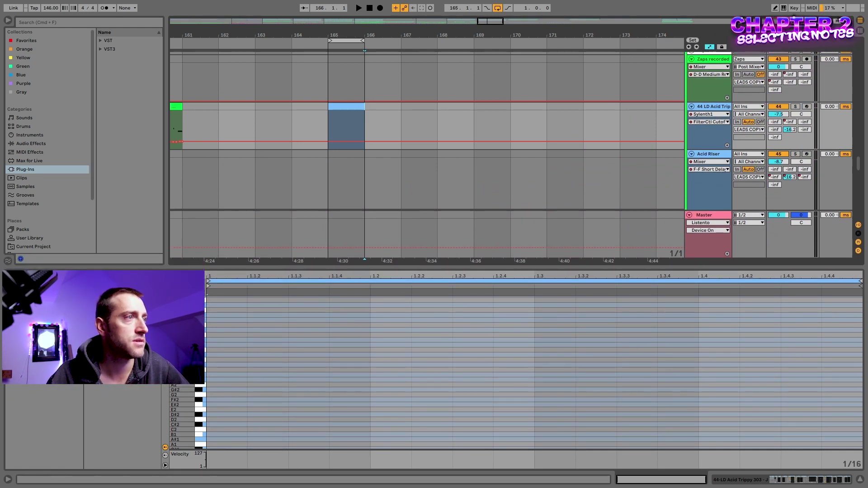
pyautogui.press('g')
pyautogui.press('g')
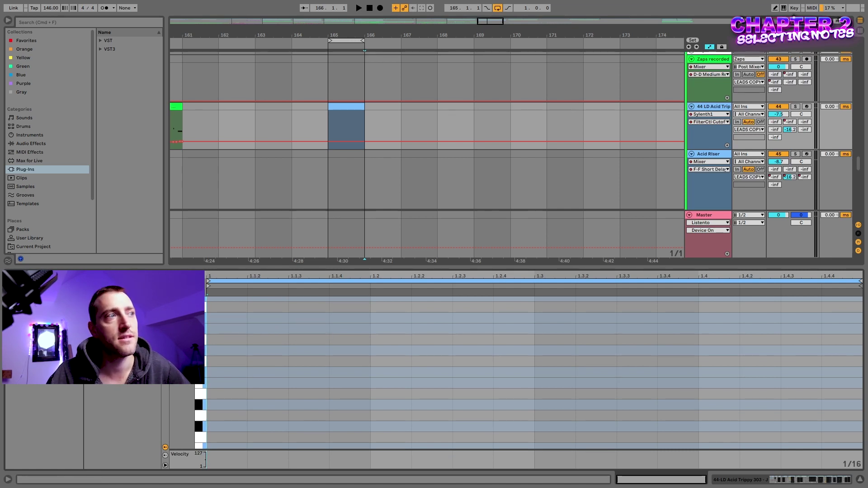
pyautogui.press('g')
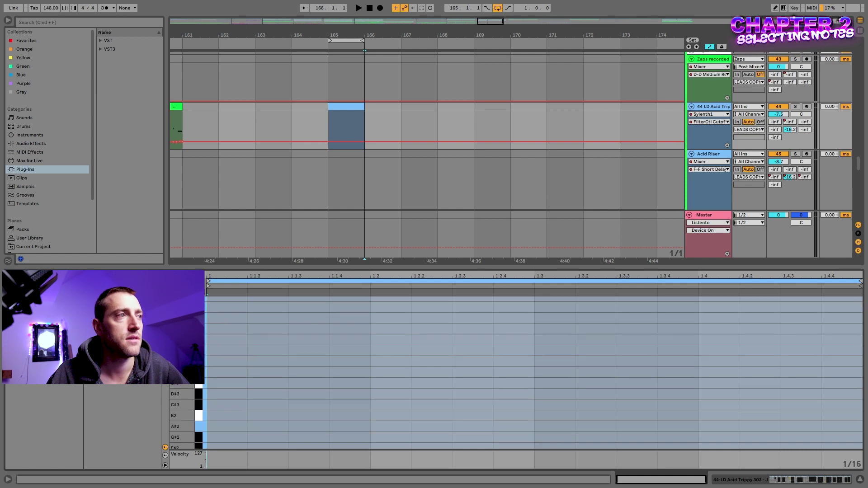
pyautogui.scroll(-3, 271, 357)
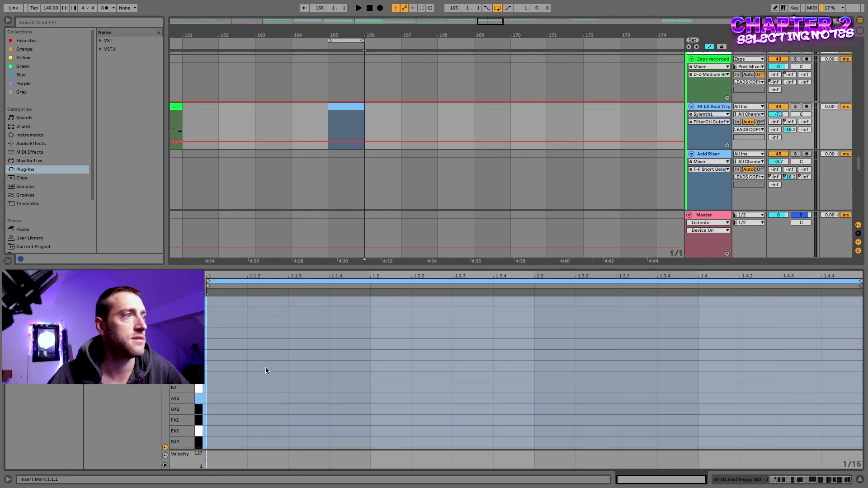
# - Add a sixteenth note at the start of the clip and transpose it by octaves to A#1
pyautogui.doubleClick(223, 324)
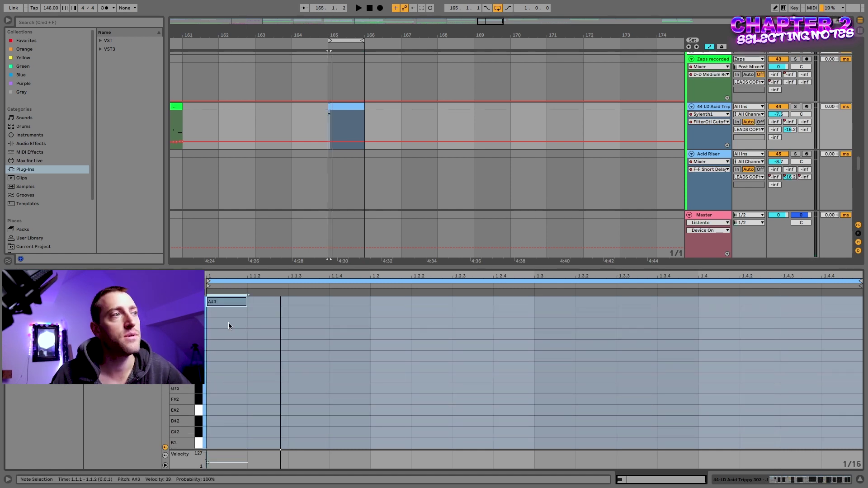
pyautogui.hotkey('shift', 'Down')
pyautogui.hotkey('shift', 'Down')
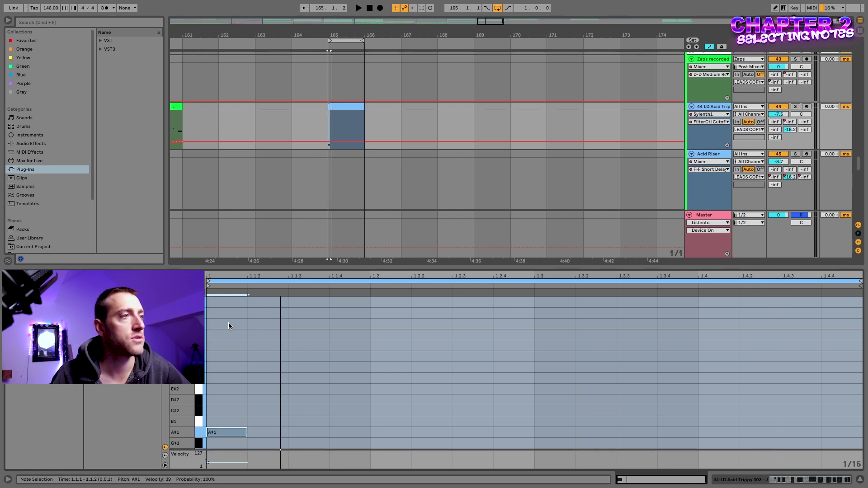
# - Audition the note at A#2, A#3 and A#4 during loop playback, ending on A#3
pyautogui.press('space')
pyautogui.hotkey('shift', 'Up')
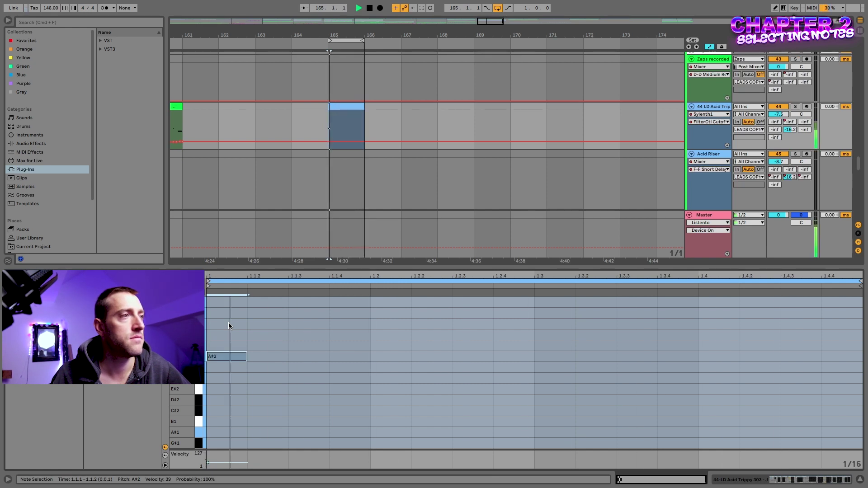
pyautogui.hotkey('shift', 'Up')
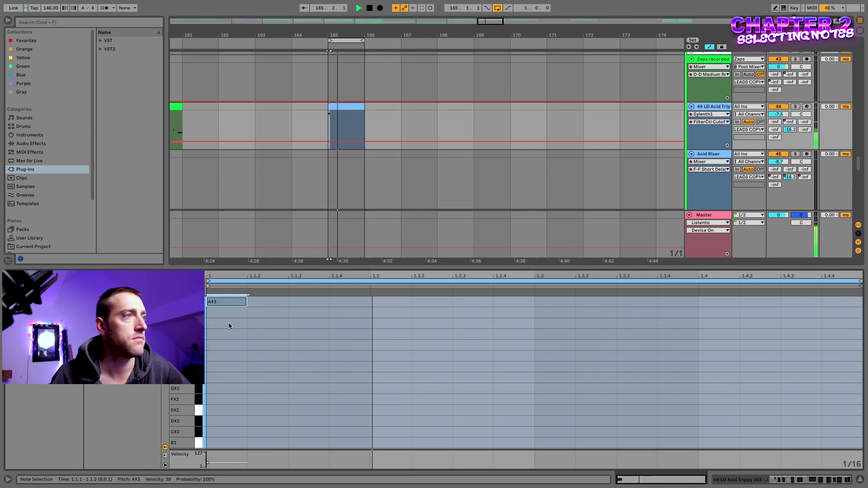
pyautogui.hotkey('shift', 'Up')
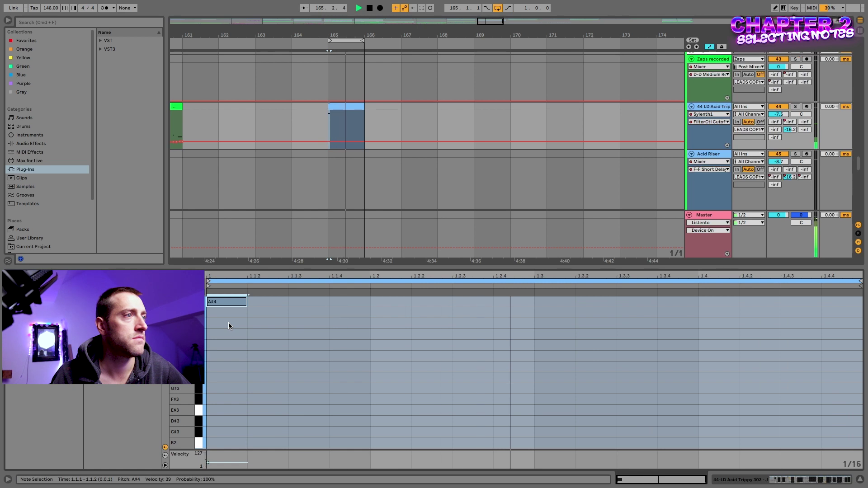
pyautogui.hotkey('shift', 'Down')
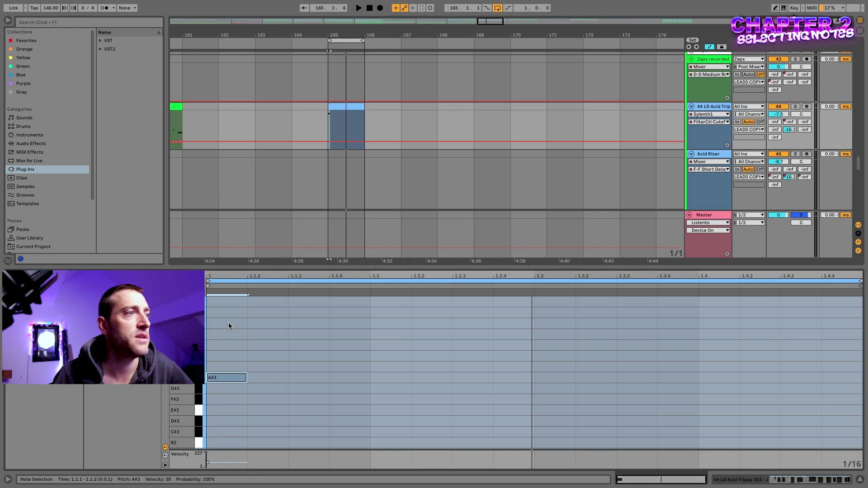
# - Step the note down through the scale tones from A#3 to the root A#2
pyautogui.press('Down')
pyautogui.press('Down')
pyautogui.press('Down')
pyautogui.press('Down')
pyautogui.press('Down')
pyautogui.press('Down')
pyautogui.press('Down')
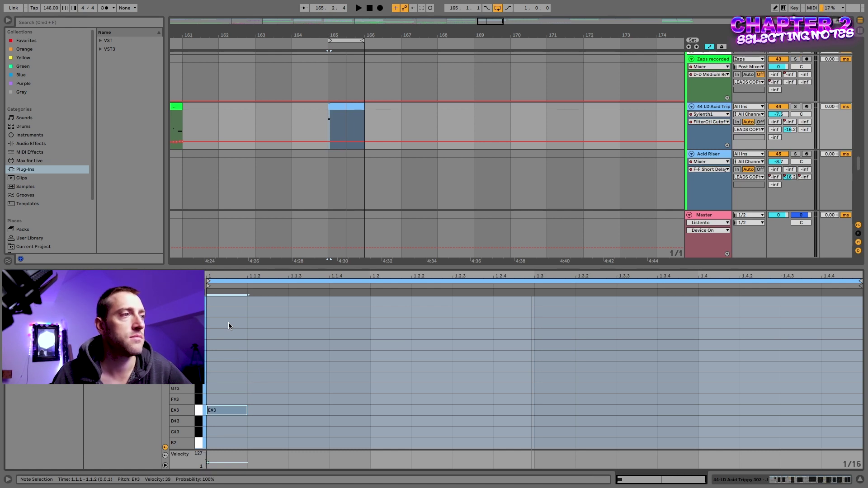
pyautogui.press('Down')
pyautogui.press('Up')
pyautogui.press('Up')
pyautogui.press('Down')
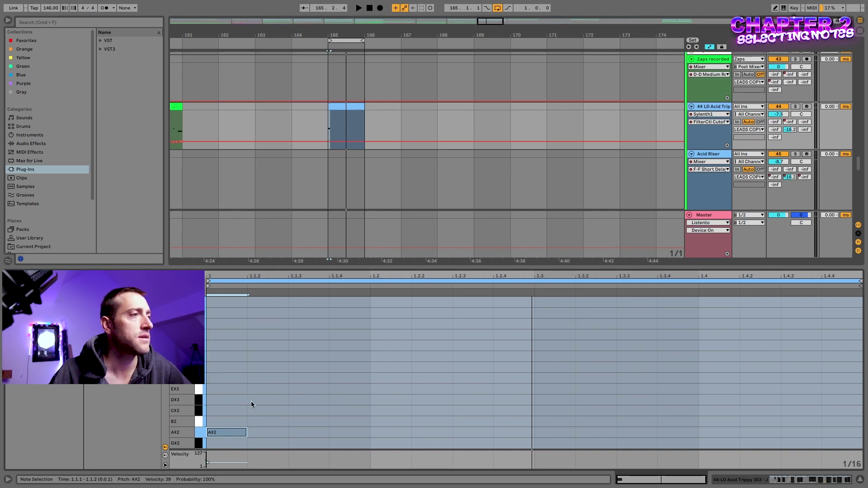
pyautogui.scroll(-2, 251, 400)
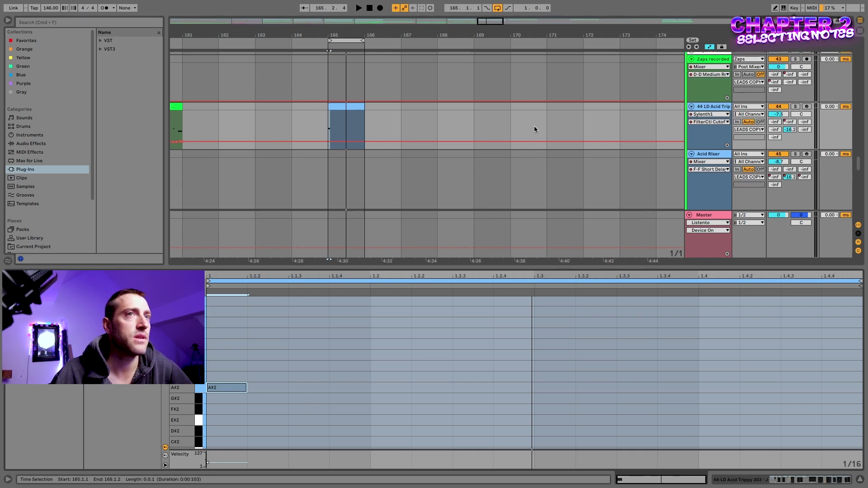
pyautogui.scroll(-3, 488, 120)
pyautogui.scroll(-1, 488, 121)
pyautogui.hscroll(-1, 438, 129)
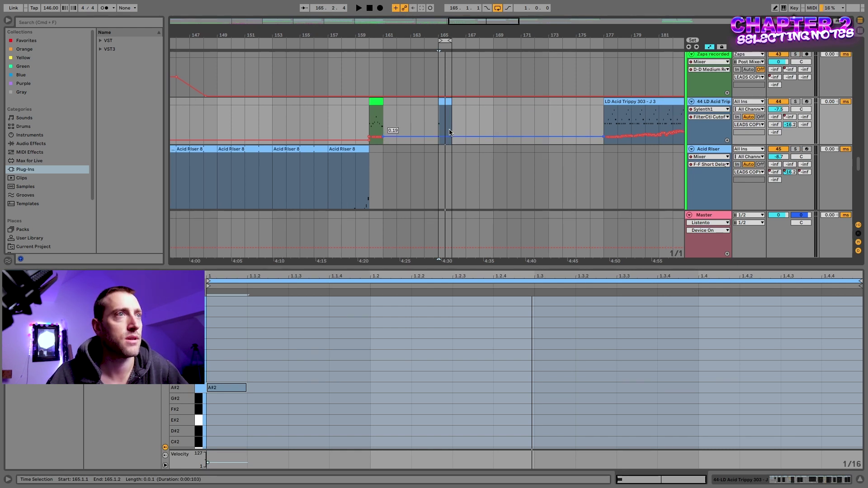
pyautogui.scroll(5, 449, 130)
pyautogui.scroll(2, 449, 132)
pyautogui.scroll(-1, 449, 132)
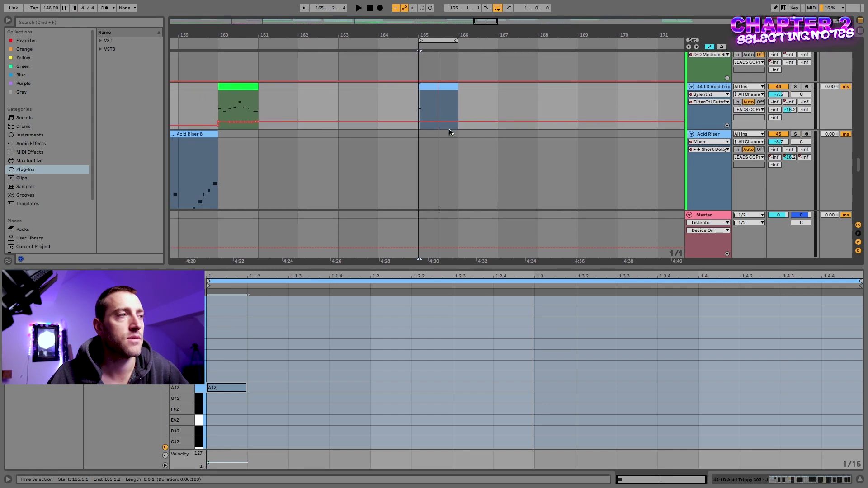
pyautogui.scroll(3, 449, 131)
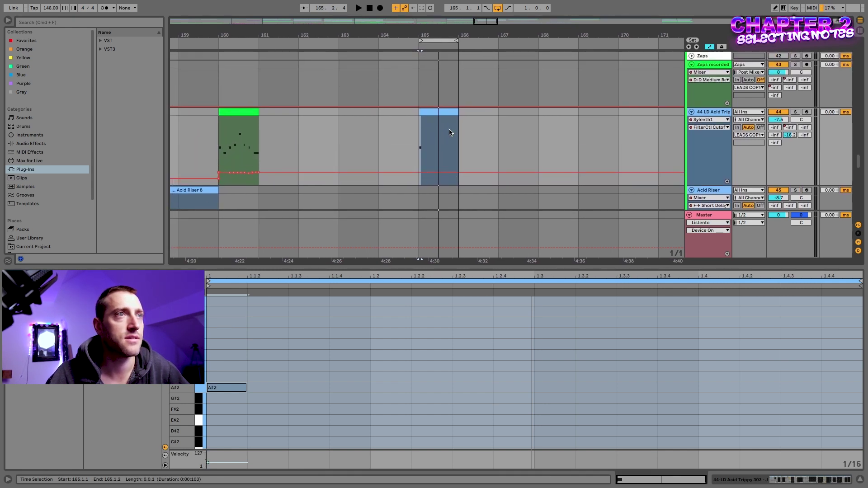
pyautogui.scroll(2, 449, 132)
pyautogui.scroll(2, 449, 132)
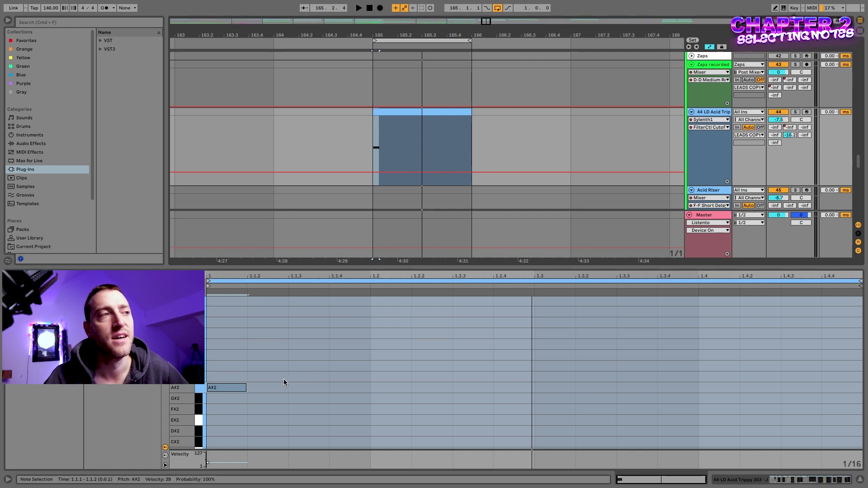
# - Raise the first note to D#3 while the loop plays and set its velocity to 84
pyautogui.moveTo(251, 390); pyautogui.dragTo(209, 400)
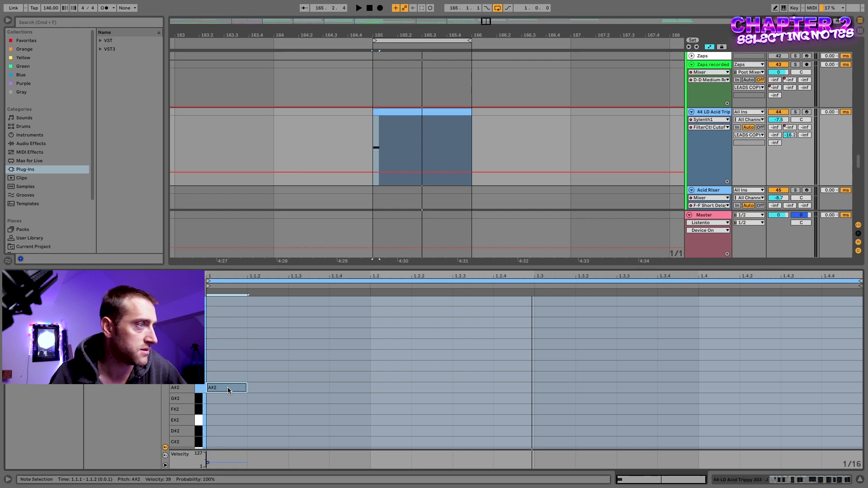
pyautogui.press('space')
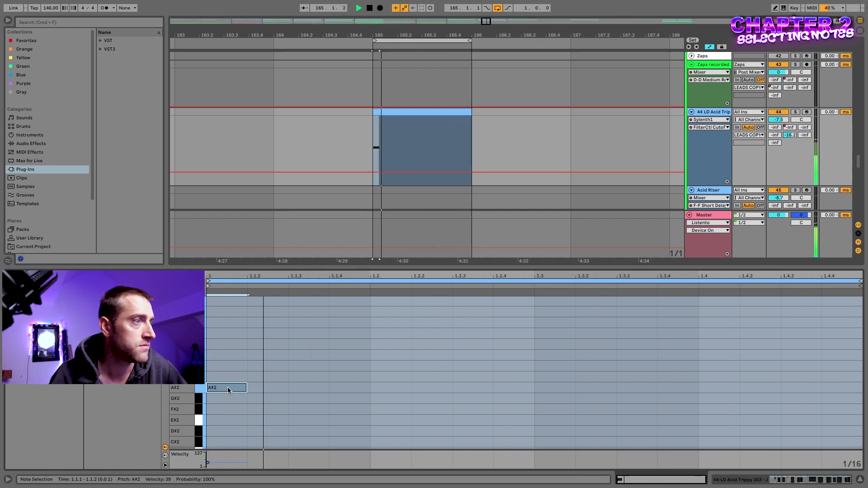
pyautogui.press('Up')
pyautogui.press('Up')
pyautogui.press('Up')
pyautogui.press('Up')
pyautogui.press('Up')
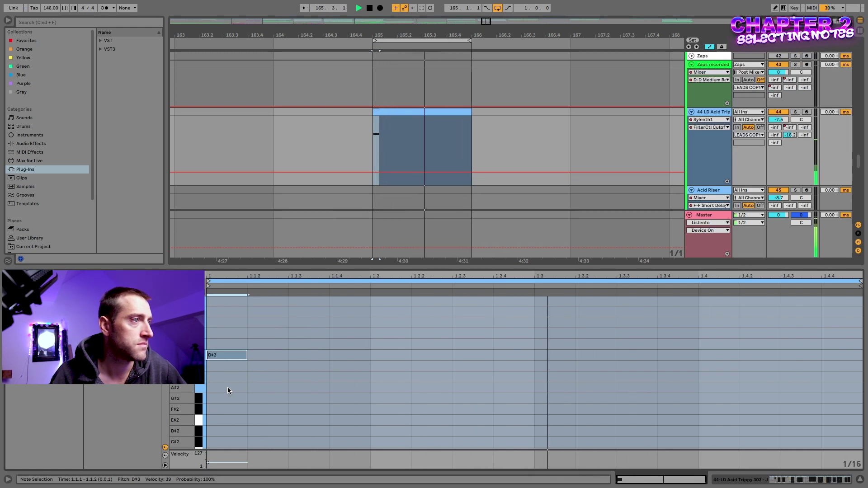
pyautogui.moveTo(207, 462); pyautogui.dragTo(209, 456)
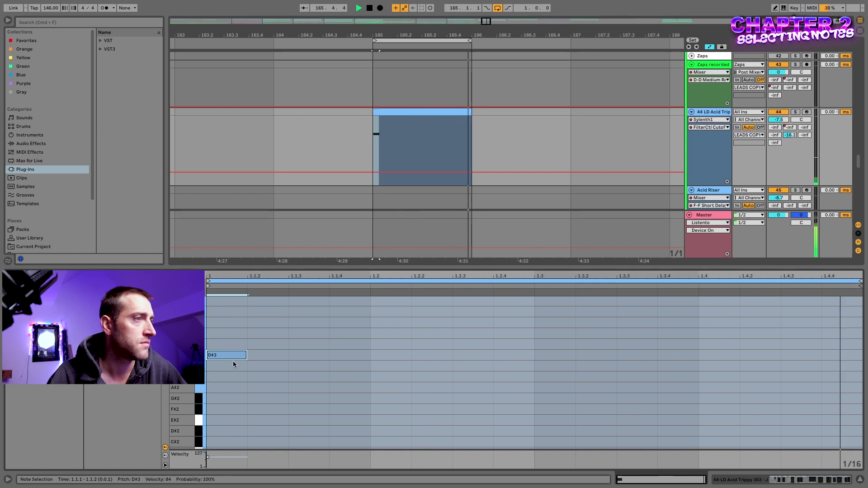
# - Audition higher scale tones up to A#3 for the first note, settle on F#3 and stop playback
pyautogui.press('Up')
pyautogui.press('Up')
pyautogui.press('Up')
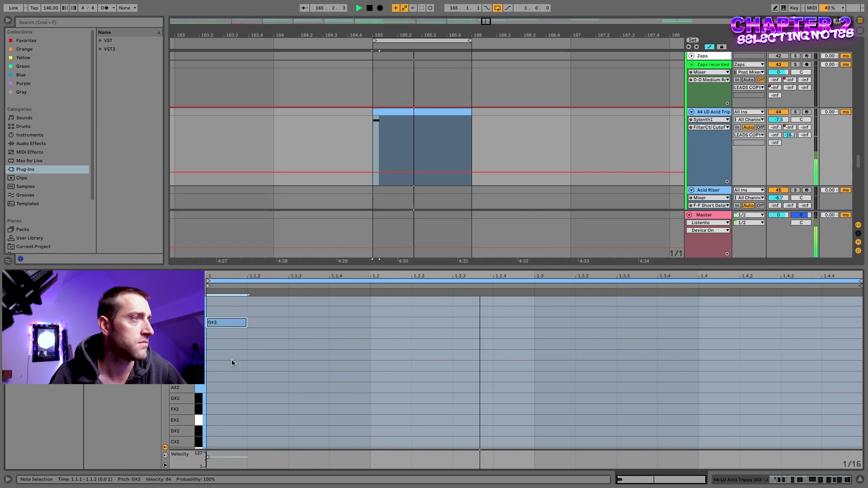
pyautogui.press('Up')
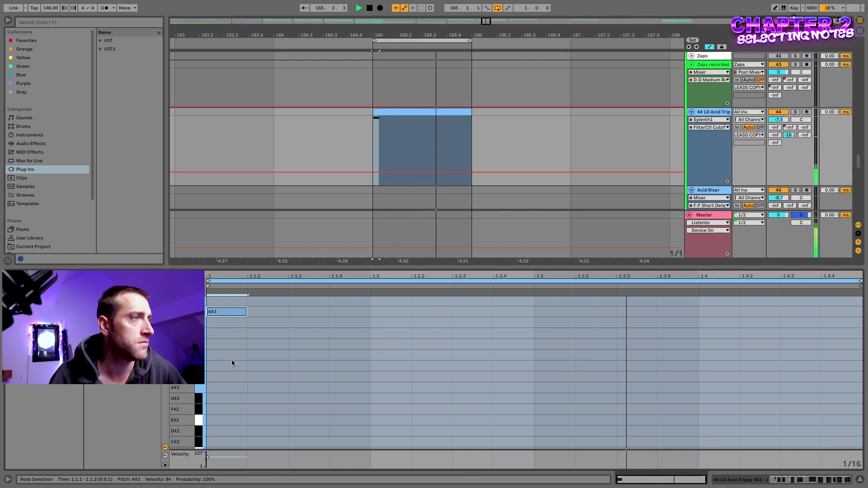
pyautogui.press('Down')
pyautogui.press('Down')
pyautogui.press('Down')
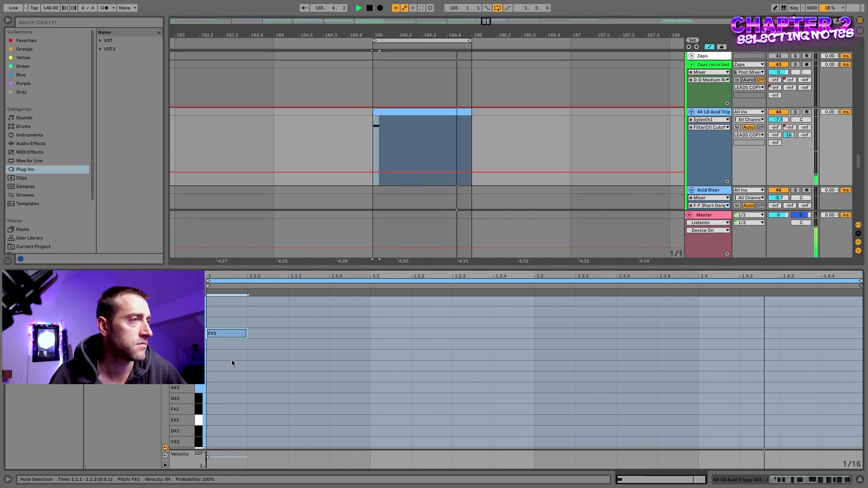
pyautogui.press('Down')
pyautogui.press('Up')
pyautogui.press('Up')
pyautogui.press('space')
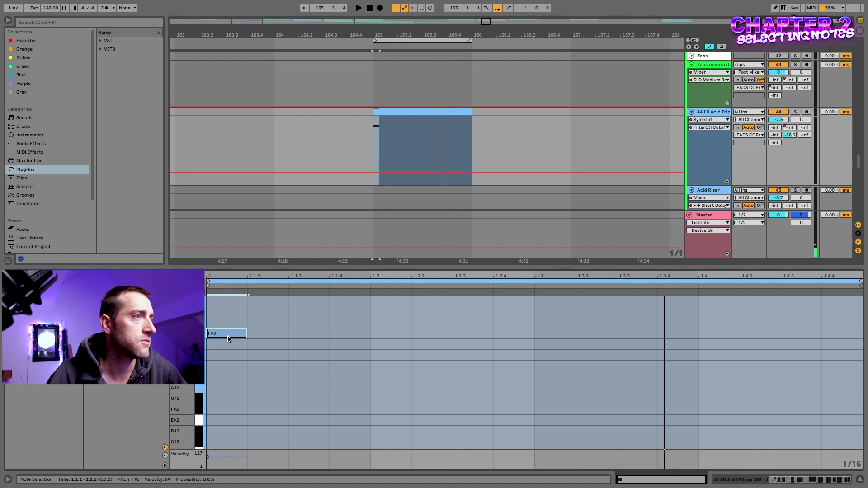
# - Duplicate the first note onto the second sixteenth at 1.1.2 and set the copy's pitch to F#3
pyautogui.moveTo(226, 332); pyautogui.dragTo(265, 349)
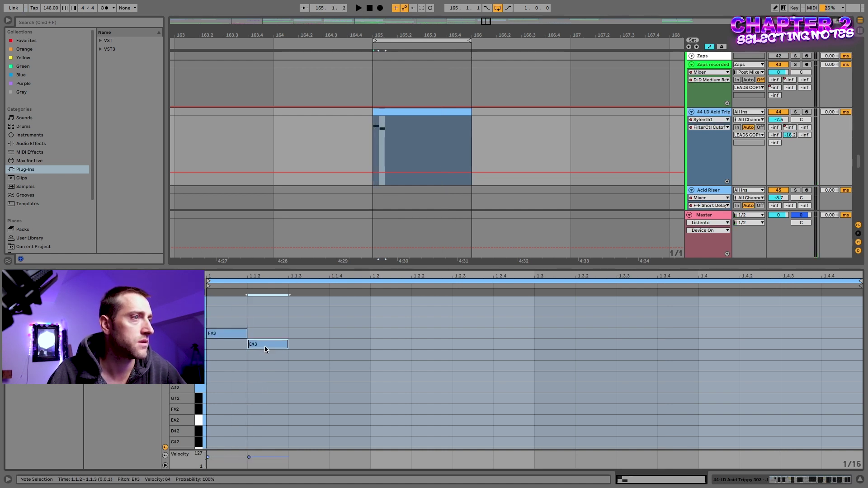
pyautogui.press('Up')
pyautogui.press('Up')
pyautogui.press('Down')
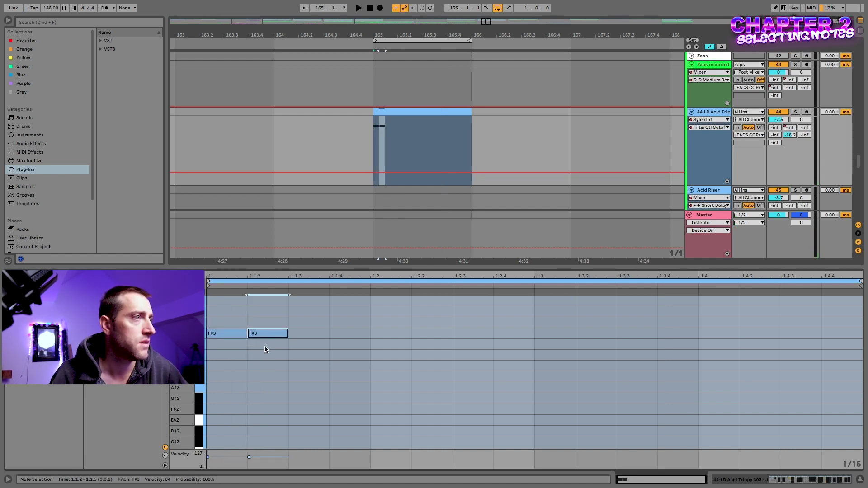
pyautogui.press('Up')
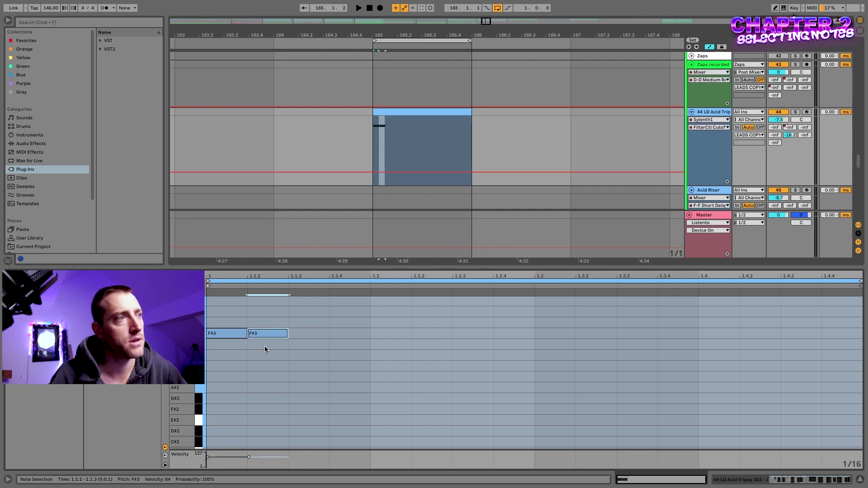
# - Audition scale tones from G#3 down to C#3 for the second note while the loop plays, leaving it on C#3
pyautogui.press('space')
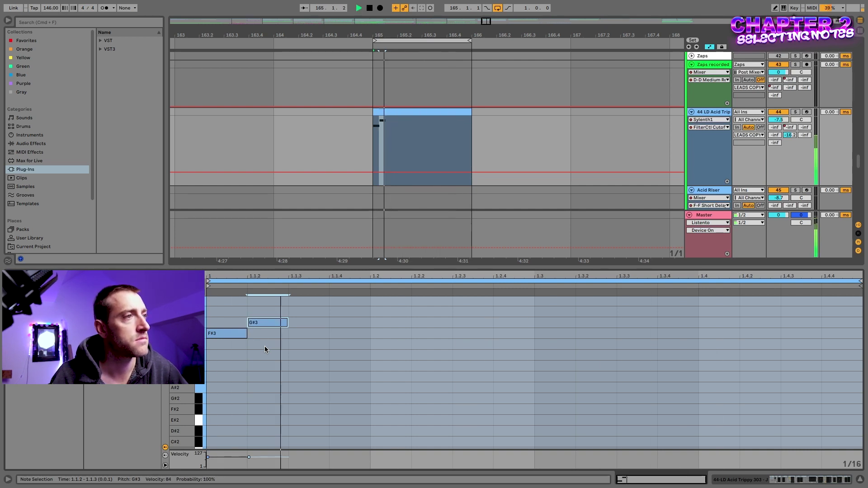
pyautogui.press('Up')
pyautogui.press('Down')
pyautogui.press('Down')
pyautogui.press('Down')
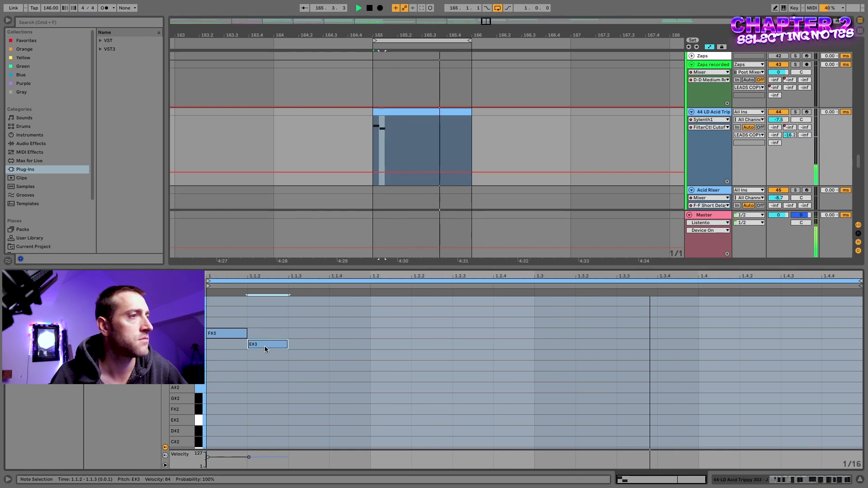
pyautogui.press('Down')
pyautogui.press('Down')
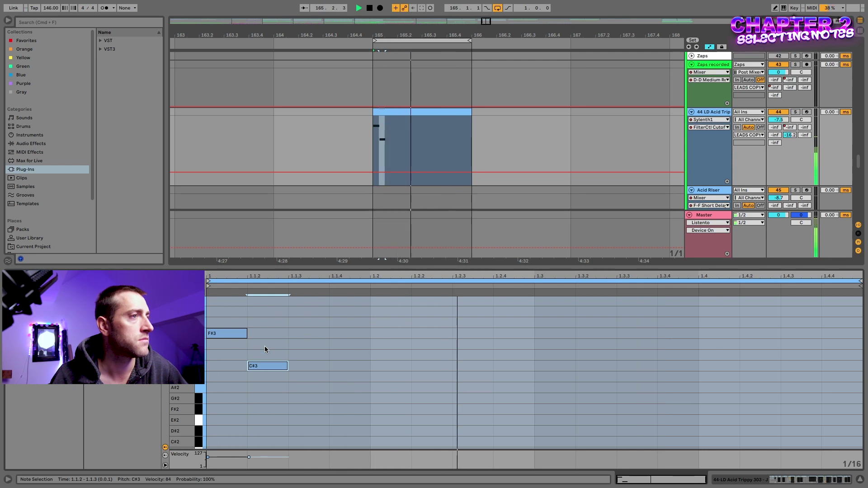
pyautogui.press('Up')
pyautogui.press('Up')
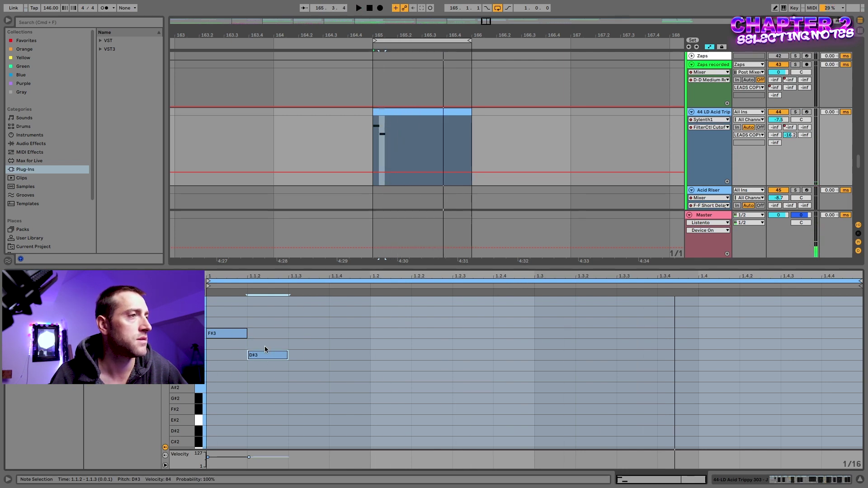
pyautogui.press('Down')
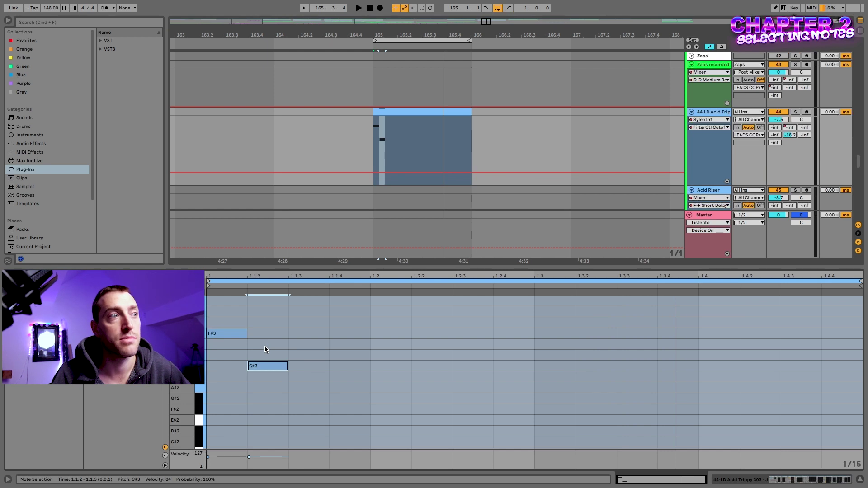
# - Resume loop playback and audition lower scale tones for the second note, through B2 and A#2 down to D#2
pyautogui.press('space')
pyautogui.press('Down')
pyautogui.press('Down')
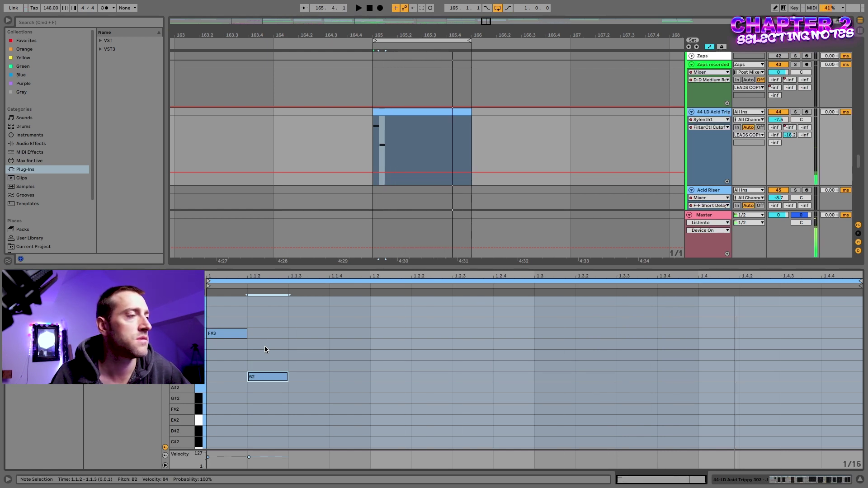
pyautogui.press('Down')
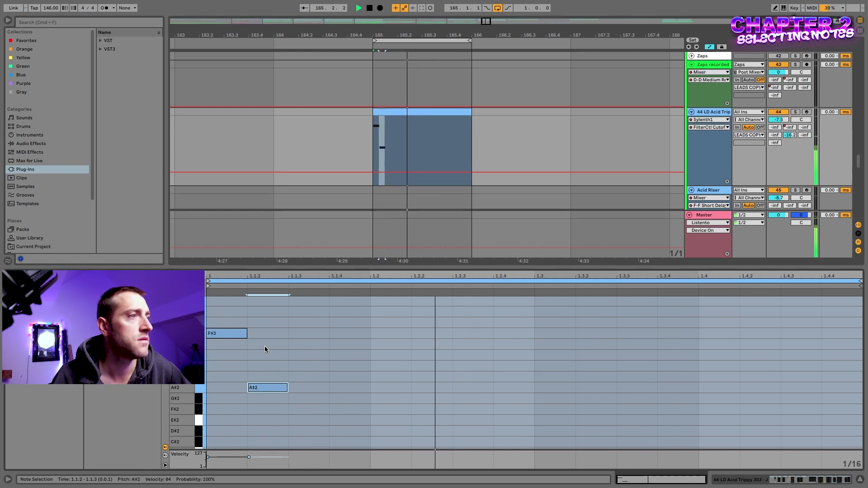
pyautogui.press('Down')
pyautogui.press('Down')
pyautogui.press('Down')
pyautogui.press('Down')
pyautogui.press('Down')
pyautogui.press('Down')
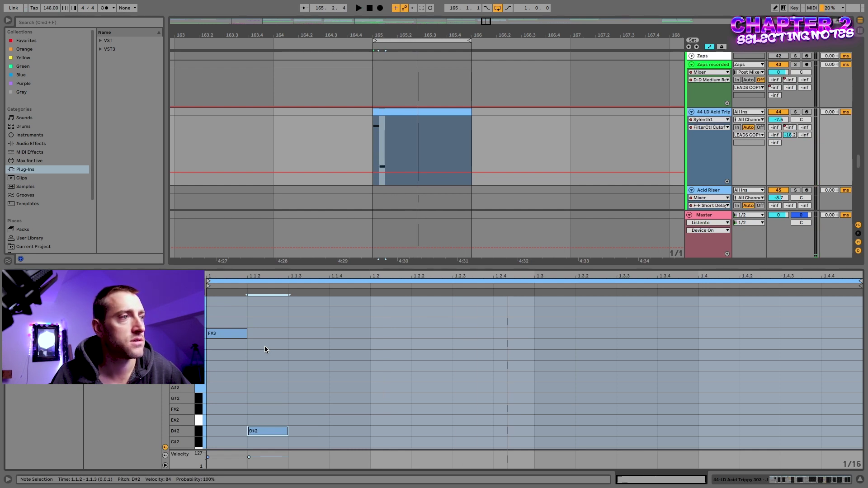
# - Raise the second note from the low register back up to C#3
pyautogui.press('Up')
pyautogui.press('Up')
pyautogui.press('Up')
pyautogui.press('Up')
pyautogui.press('Up')
pyautogui.press('Up')
pyautogui.press('Up')
pyautogui.press('Up')
pyautogui.press('Up')
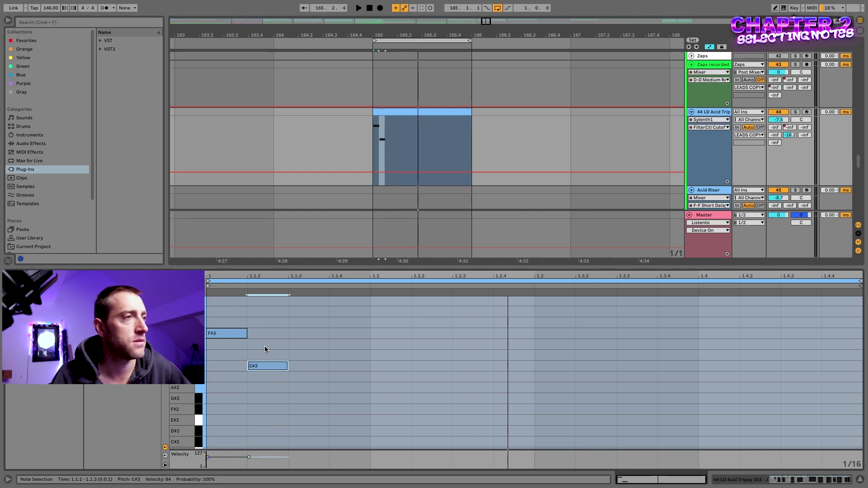
# - Audition G#3 and B3 for the second note during playback, settle on E#3 and stop the loop
pyautogui.press('Down')
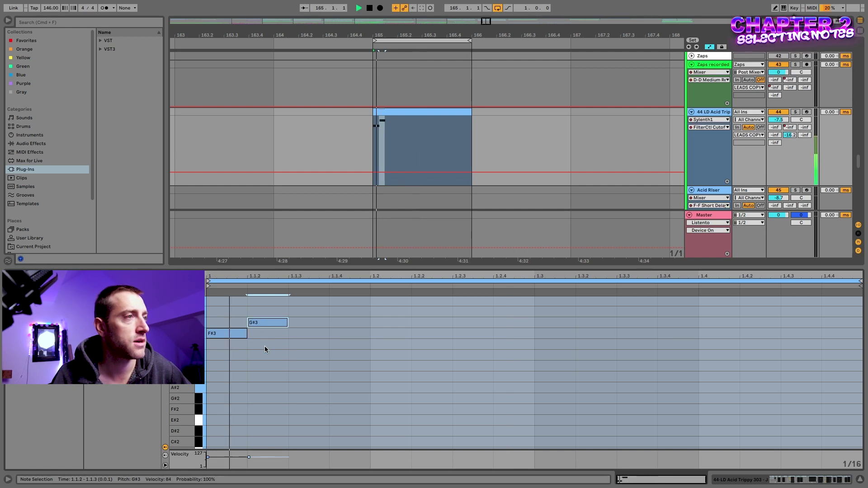
pyautogui.press('Up')
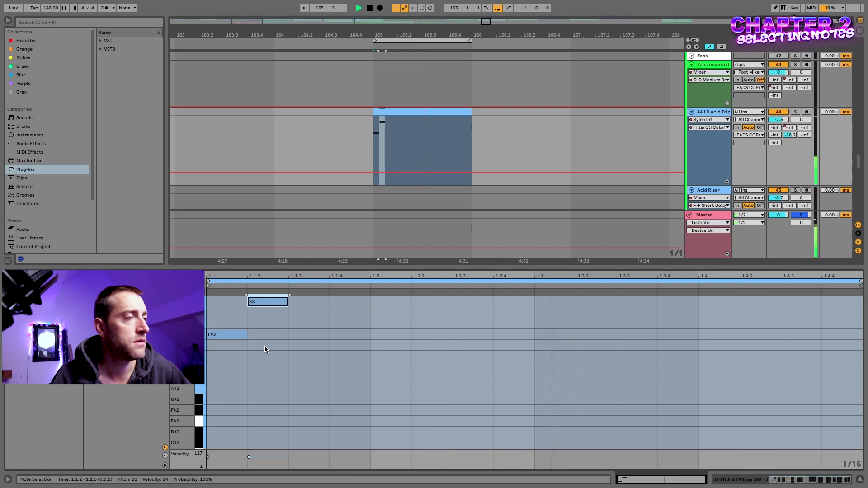
pyautogui.press('Down')
pyautogui.press('Down')
pyautogui.press('Down')
pyautogui.press('Down')
pyautogui.press('Up')
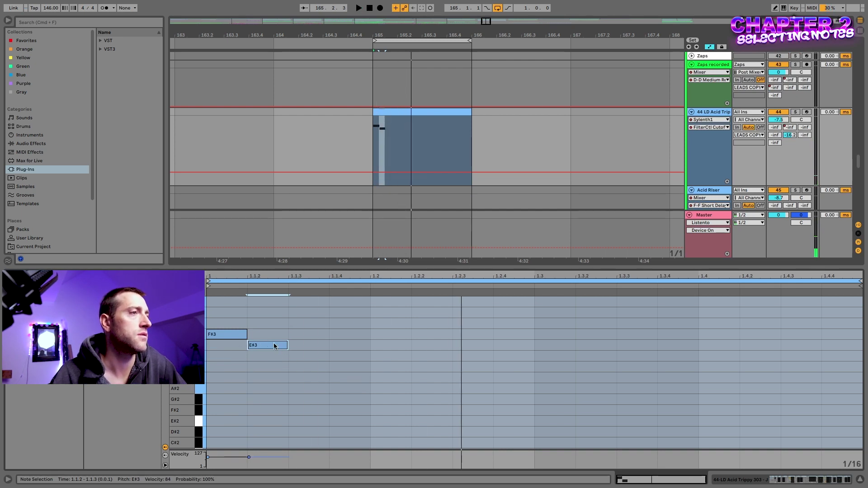
# - Duplicate the second note onto the third sixteenth at 1.1.3 and raise the copy to A#3
pyautogui.moveTo(274, 346); pyautogui.dragTo(321, 348)
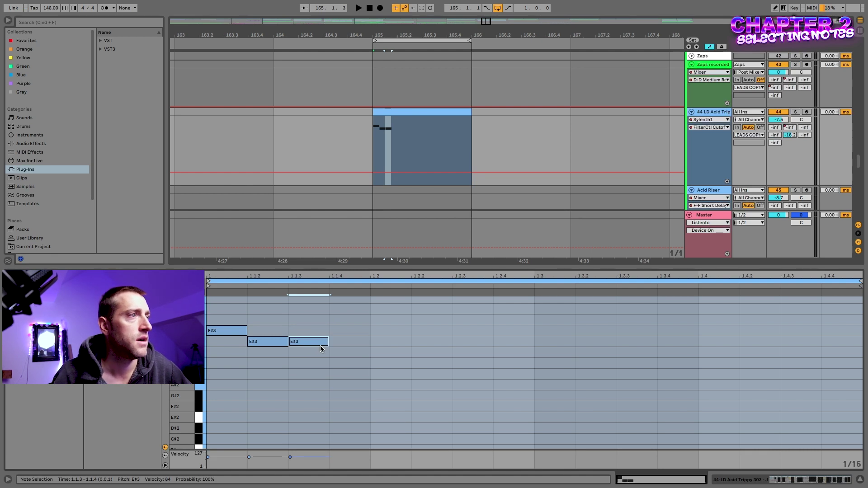
pyautogui.press('Up')
pyautogui.press('Up')
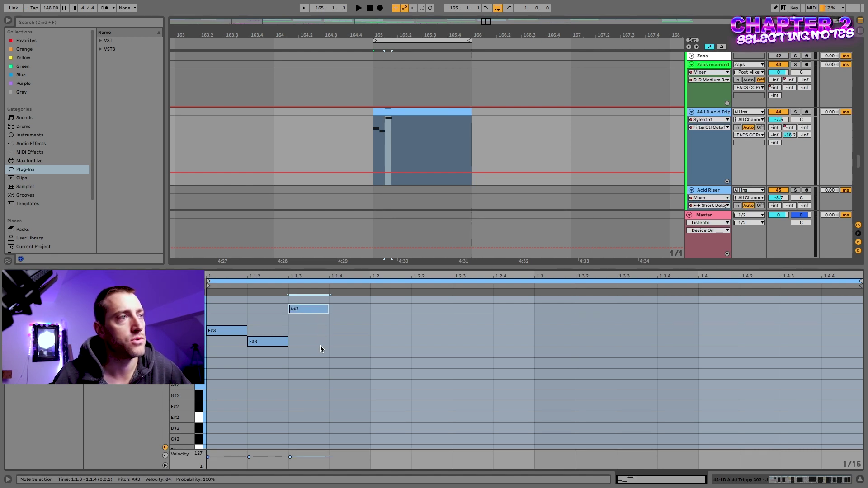
# - Compare the third note in both octaves while the loop plays, settle on A#2 and stop playback
pyautogui.press('space')
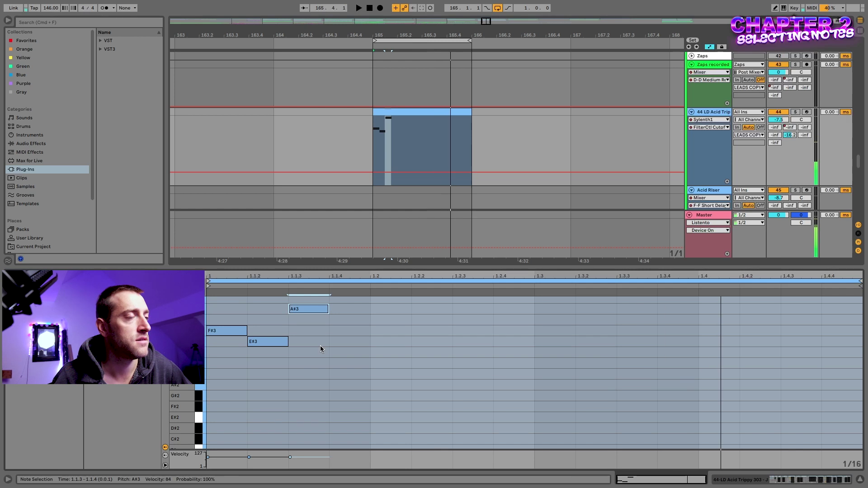
pyautogui.hotkey('shift', 'Down')
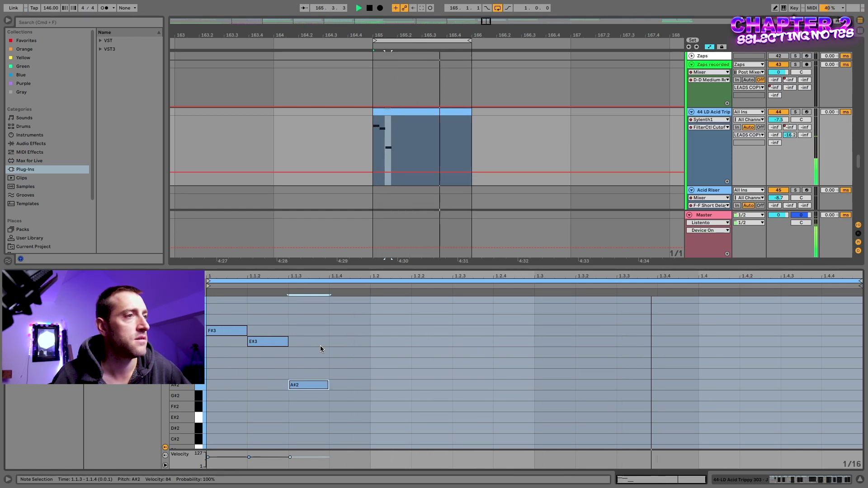
pyautogui.hotkey('shift', 'Up')
pyautogui.hotkey('shift', 'Down')
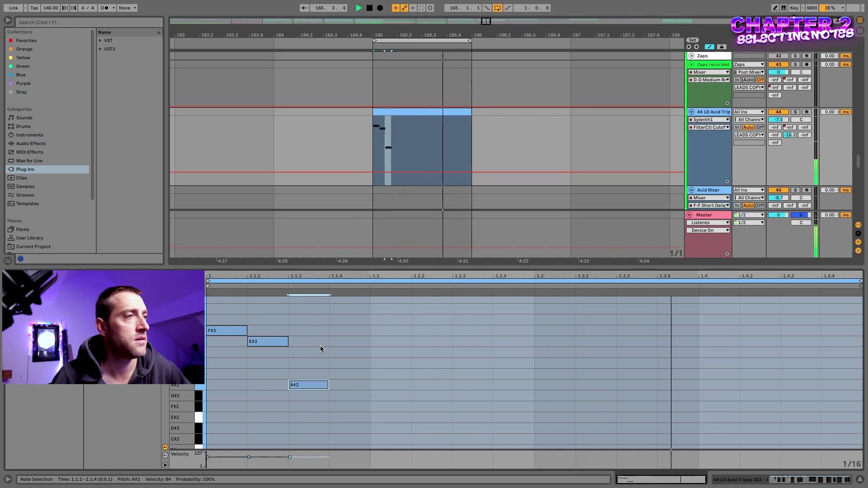
pyautogui.press('space')
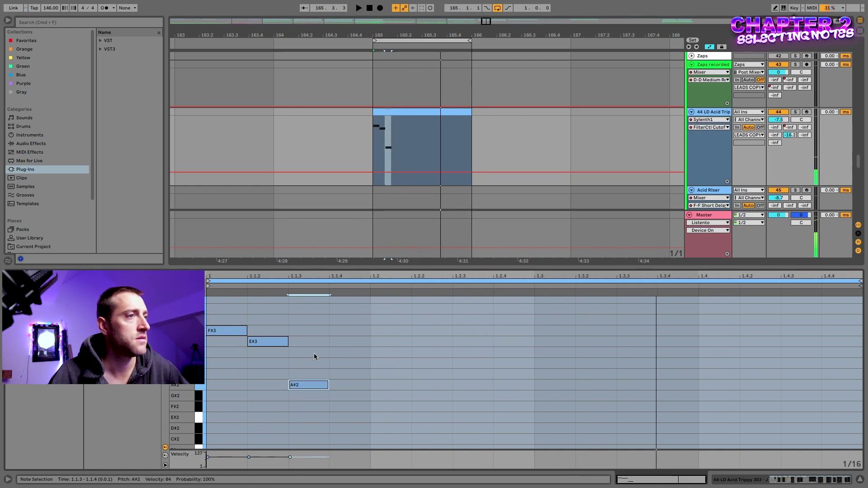
# - Duplicate the A#2 note onto the fourth sixteenth at 1.1.4 and audition A#3, G#3, B3 and F#3 for the copy
pyautogui.moveTo(309, 382); pyautogui.dragTo(350, 381)
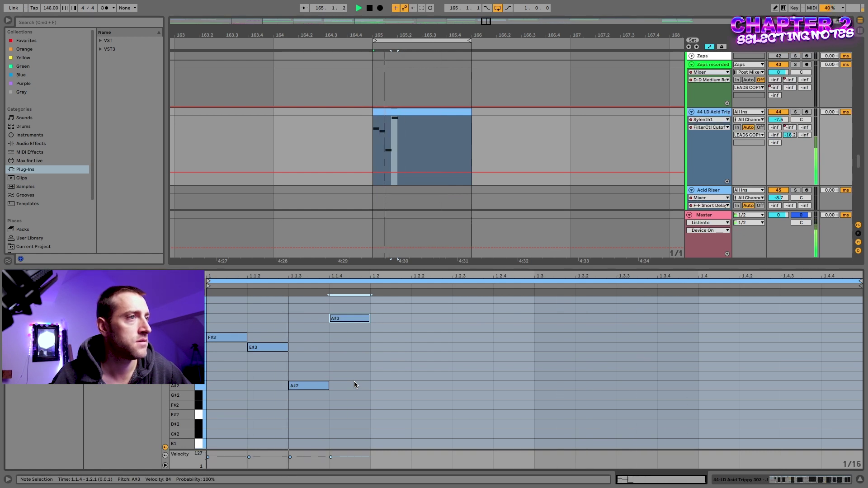
pyautogui.press('Down')
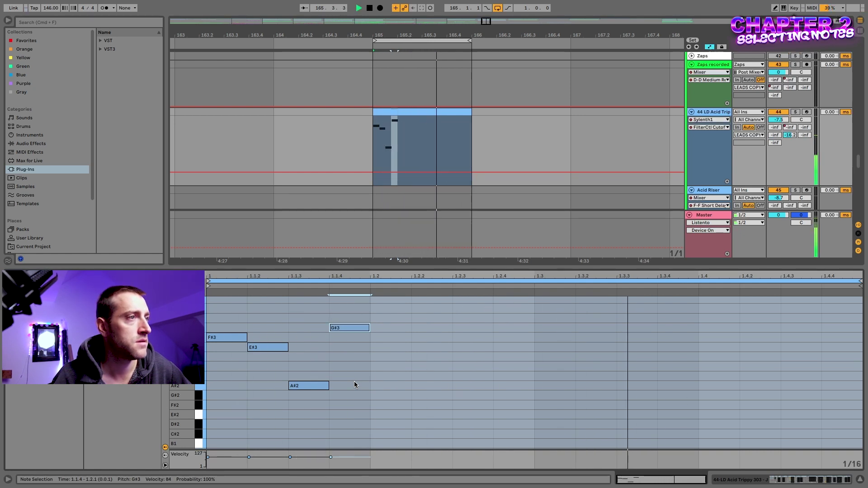
pyautogui.press('Up')
pyautogui.press('Up')
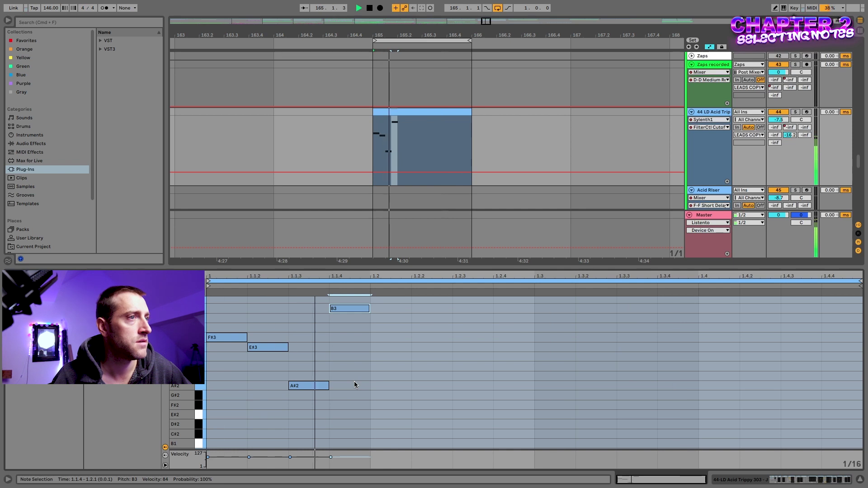
pyautogui.press('Down')
pyautogui.press('Down')
pyautogui.press('Down')
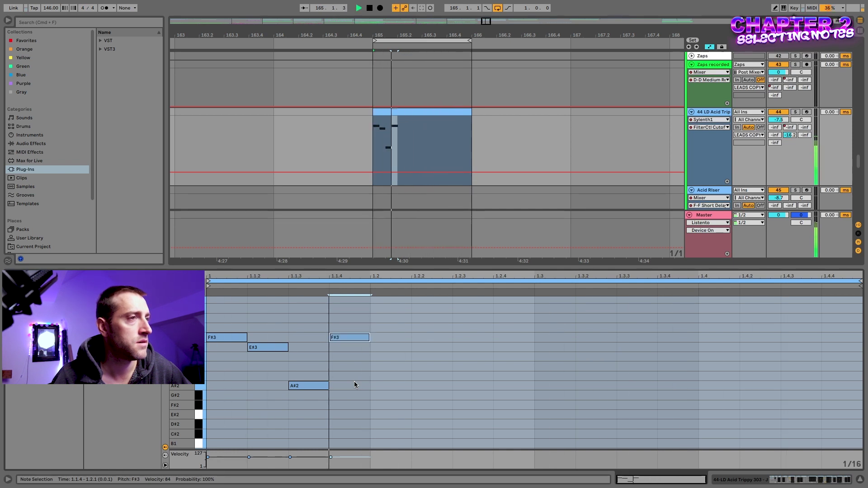
# - Audition the fourth note down to B2 and back up through D#3 to A#3
pyautogui.press('Down')
pyautogui.press('Down')
pyautogui.press('Down')
pyautogui.press('Down')
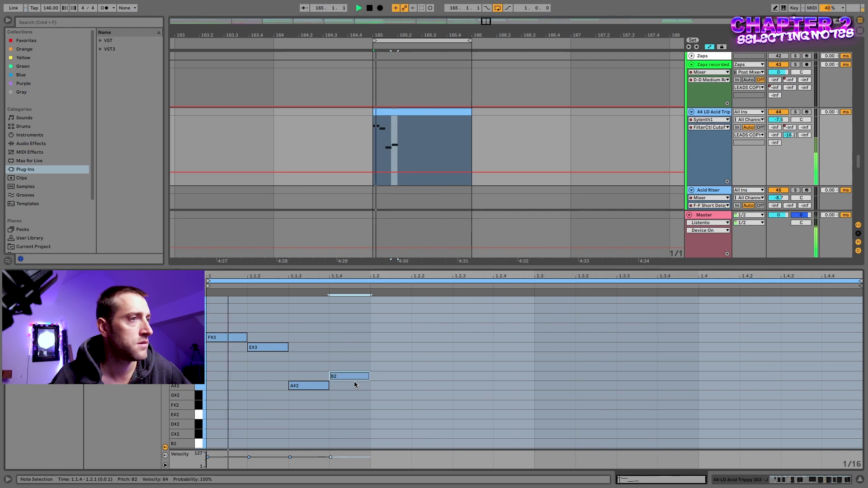
pyautogui.press('Up')
pyautogui.press('Up')
pyautogui.press('Up')
pyautogui.press('Up')
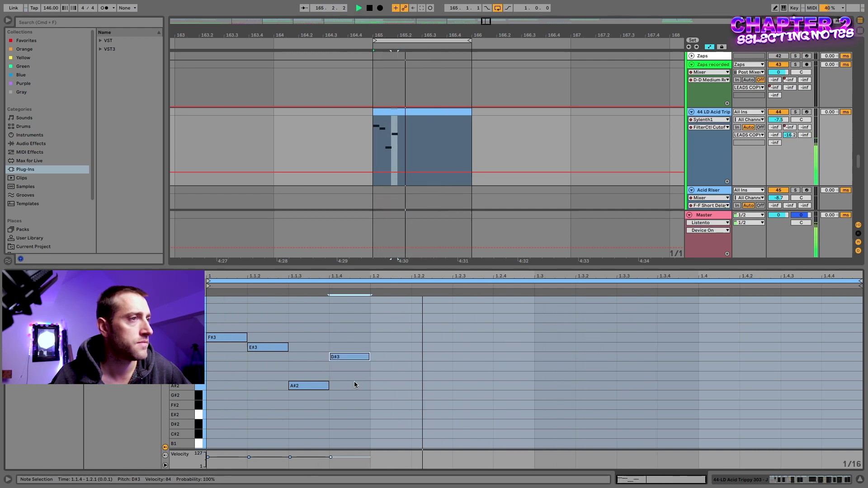
pyautogui.press('Up')
pyautogui.press('Up')
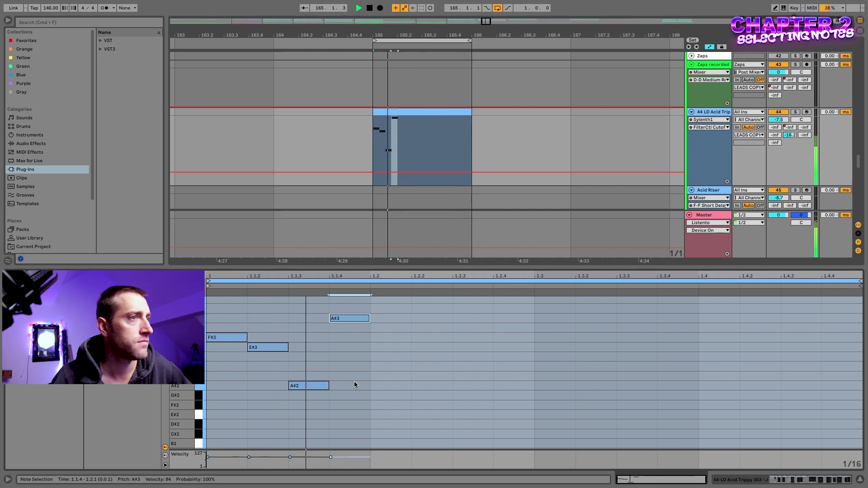
# - Audition C#4 and A#3 for the fourth note, settle on F#3 and stop playback
pyautogui.press('Up')
pyautogui.press('Up')
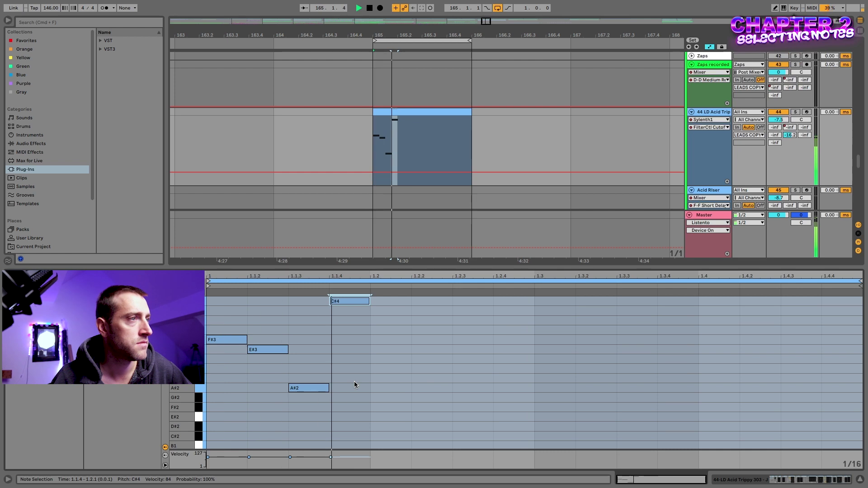
pyautogui.press('Down')
pyautogui.press('Down')
pyautogui.press('Down')
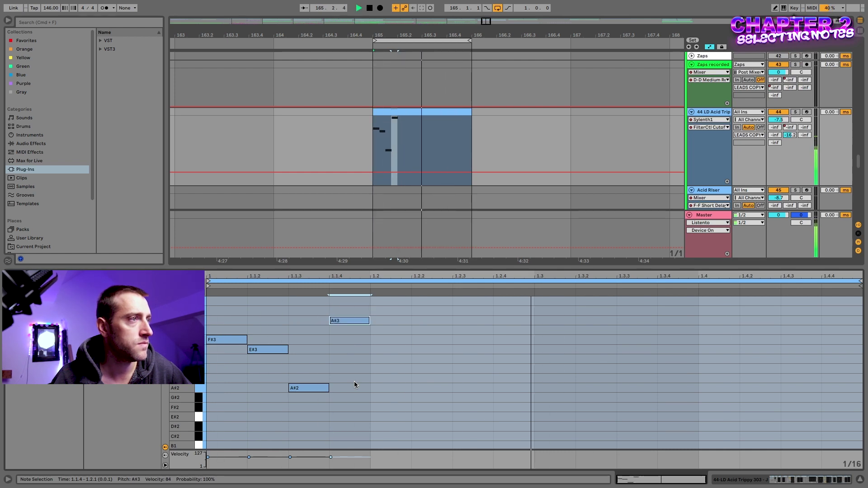
pyautogui.press('Down')
pyautogui.press('Down')
pyautogui.press('Down')
pyautogui.press('Down')
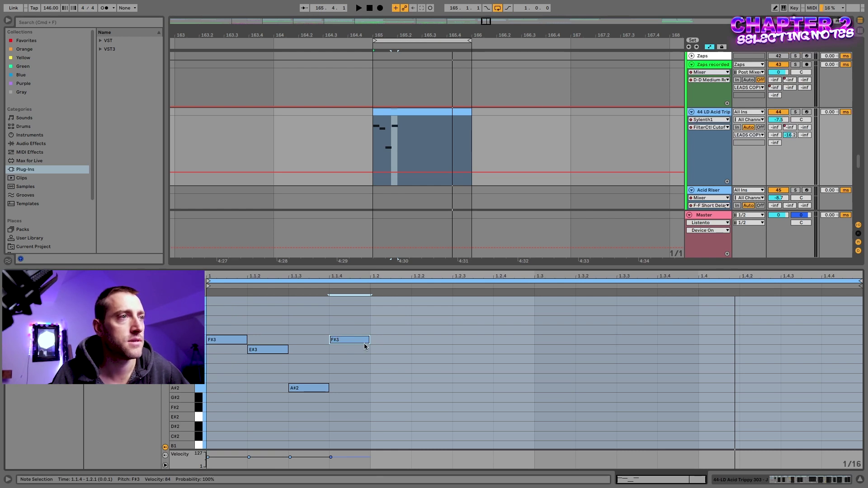
# - Add a G#3 note on the fifth sixteenth at 1.2.1, play the loop and lower the note to E#3
pyautogui.doubleClick(396, 331)
pyautogui.press('space')
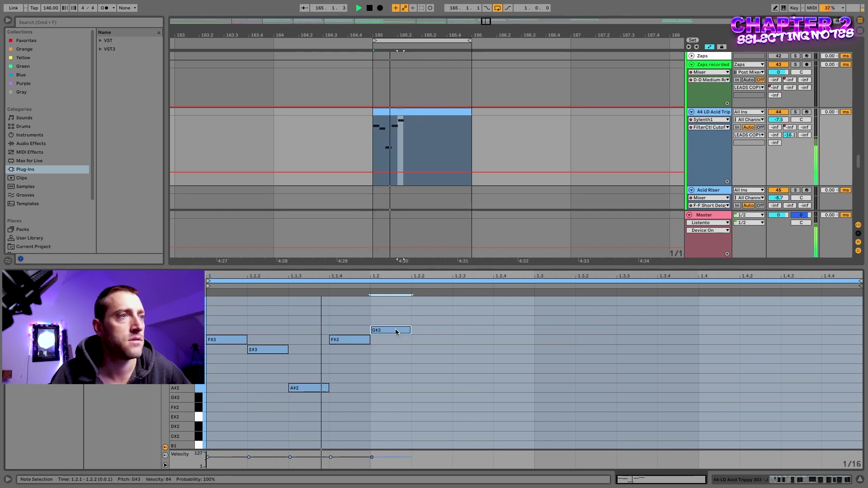
pyautogui.press('Down')
pyautogui.press('Down')
pyautogui.press('Down')
pyautogui.press('Down')
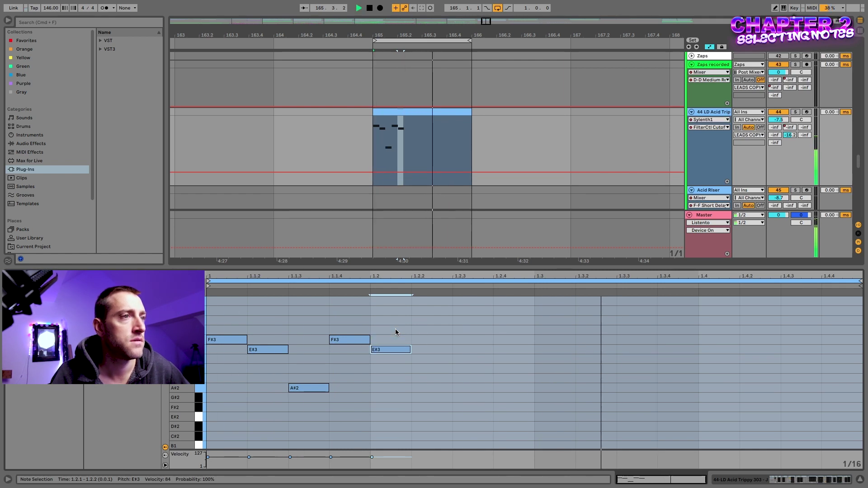
# - Audition lower and higher scale tones for the fifth note and settle on A#3
pyautogui.press('Down')
pyautogui.press('Down')
pyautogui.press('Up')
pyautogui.press('Up')
pyautogui.press('Up')
pyautogui.press('Up')
pyautogui.press('Up')
pyautogui.press('Up')
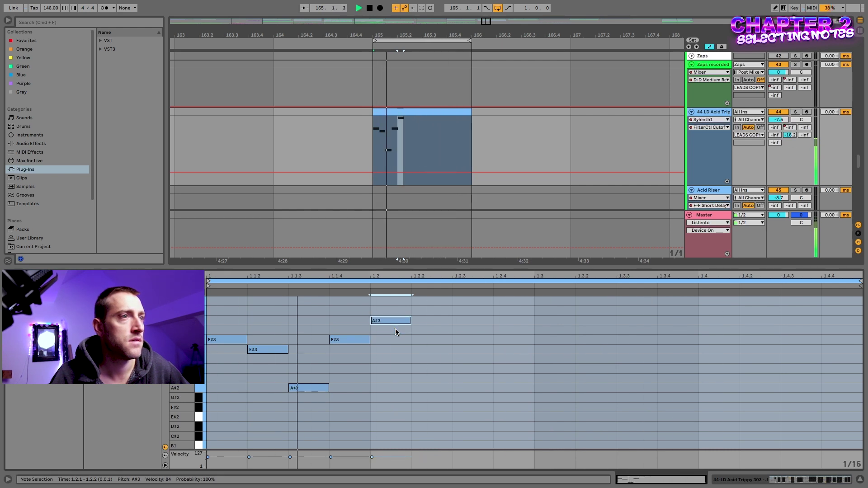
# - Add an F#3 note on the sixth sixteenth at 1.2.2 and audition it down the scale to A#2
pyautogui.scroll(-1, 391, 323)
pyautogui.scroll(-1, 391, 323)
pyautogui.moveTo(391, 322); pyautogui.dragTo(438, 336)
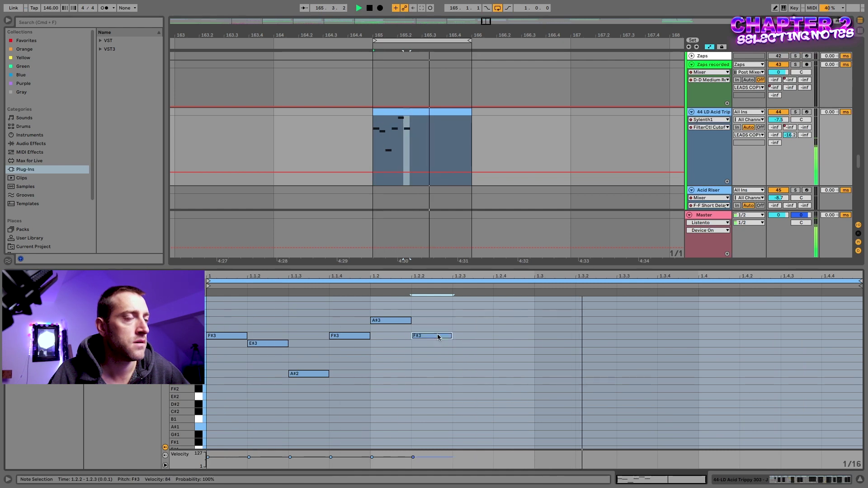
pyautogui.press('Down')
pyautogui.press('Down')
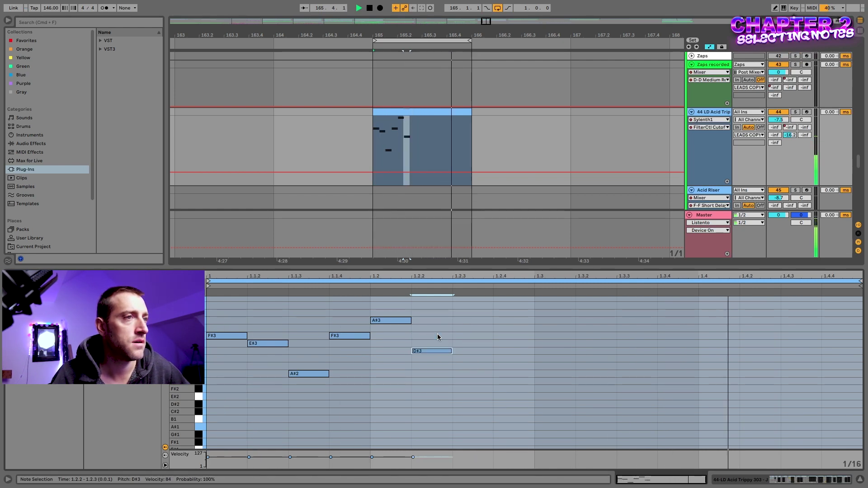
pyautogui.press('Down')
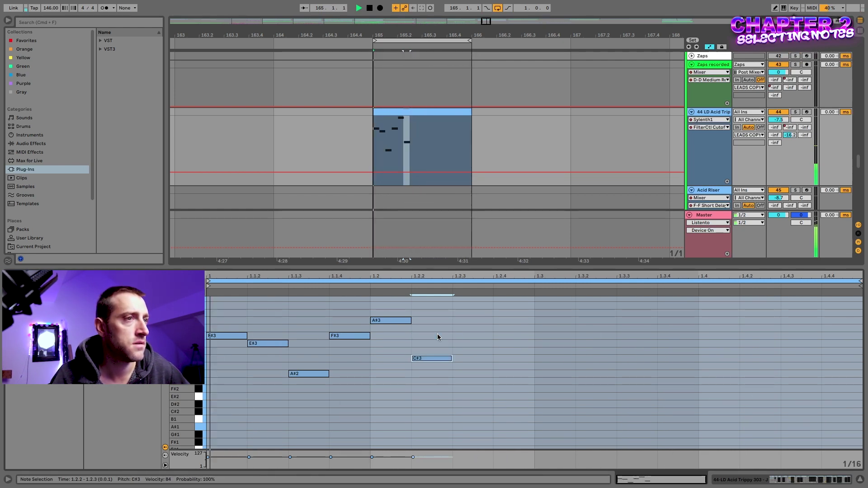
pyautogui.press('Down')
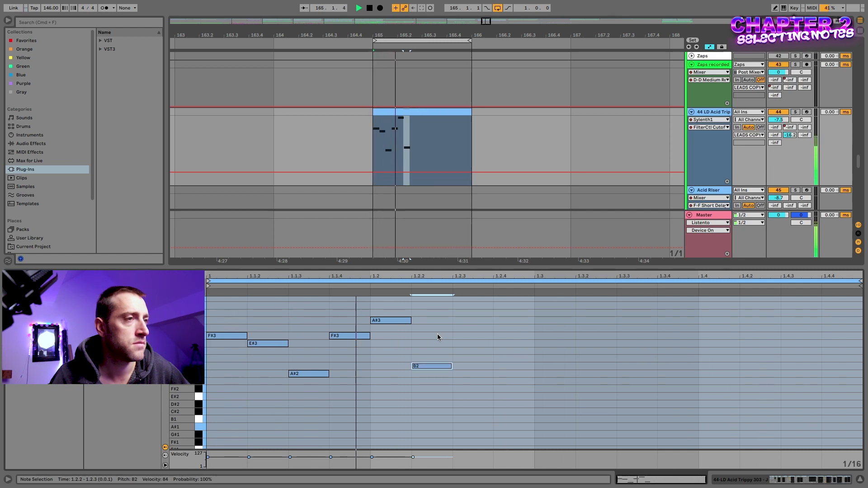
pyautogui.press('Down')
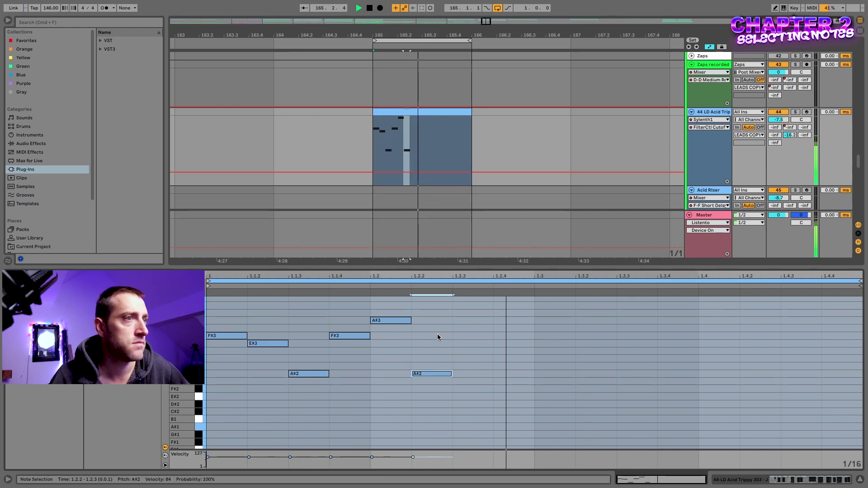
# - Try an F#3 note on the seventh sixteenth at 1.2.3 in the loop, delete it and stop playback
pyautogui.scroll(3, 425, 378)
pyautogui.moveTo(421, 372); pyautogui.dragTo(465, 361)
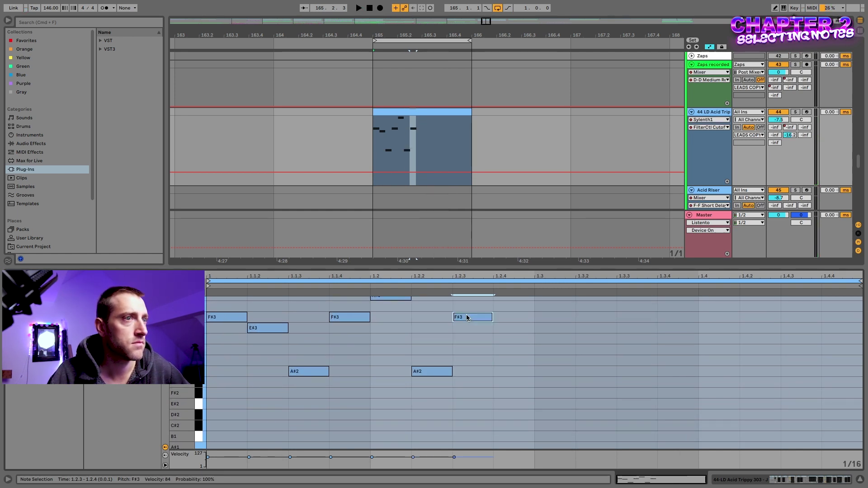
pyautogui.scroll(1, 472, 321)
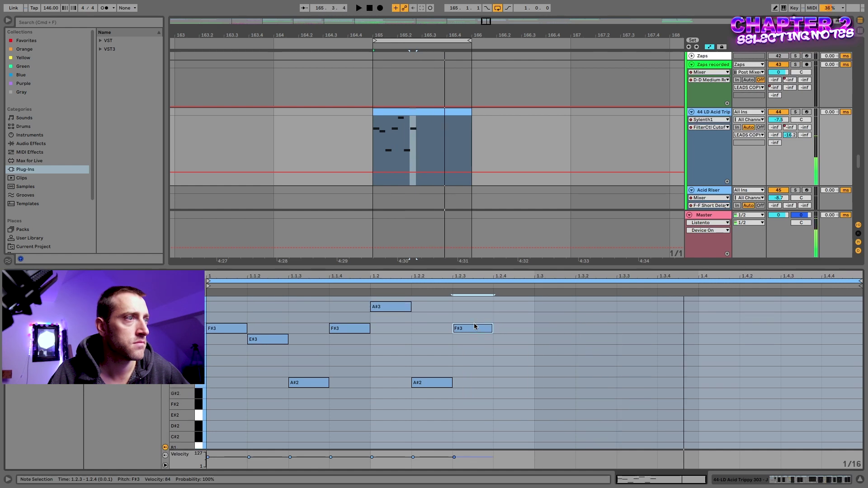
pyautogui.press('Delete')
pyautogui.press('space')
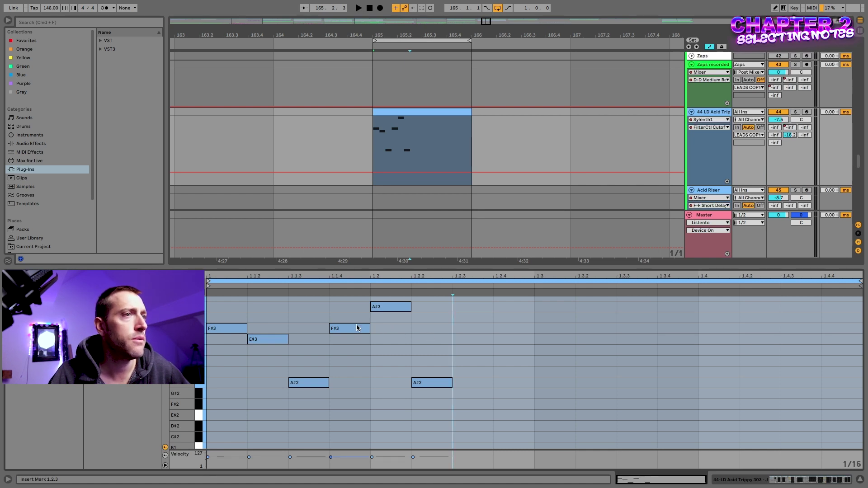
# - Add a B3 note at 1.2.3, audition it as C#4 in the loop and settle on B3
pyautogui.moveTo(434, 382); pyautogui.dragTo(475, 305)
pyautogui.scroll(2, 477, 300)
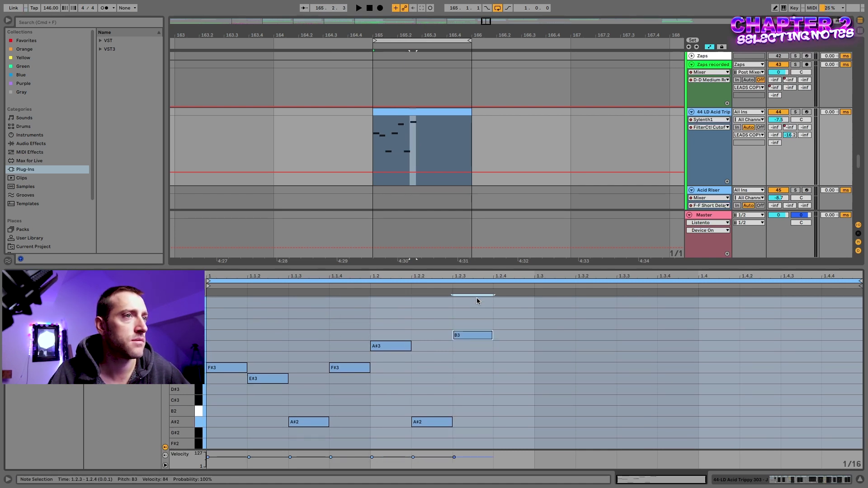
pyautogui.press('Up')
pyautogui.press('Up')
pyautogui.press('space')
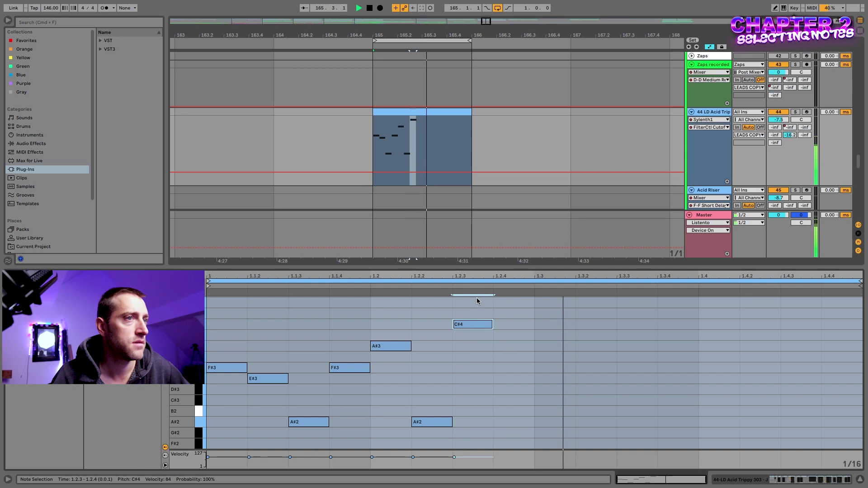
pyautogui.press('Down')
pyautogui.press('Down')
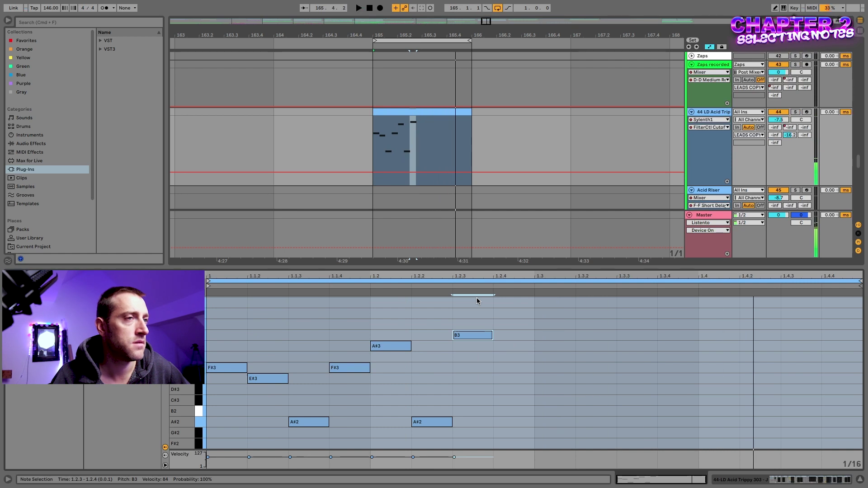
# - Fold the editor to used notes and fill 1.2.4 through 1.4.4 with A#3, A#2, F#3, E#3, A#2, A#3, B3, F#3, A#2
pyautogui.press('f')
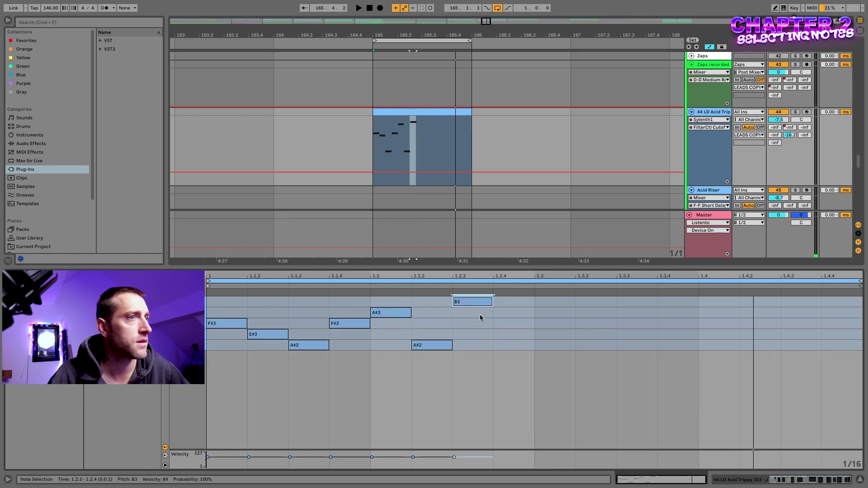
pyautogui.moveTo(472, 301); pyautogui.dragTo(559, 338)
pyautogui.press('space')
pyautogui.moveTo(574, 308); pyautogui.dragTo(844, 309)
pyautogui.click(839, 301)
pyautogui.press('Delete')
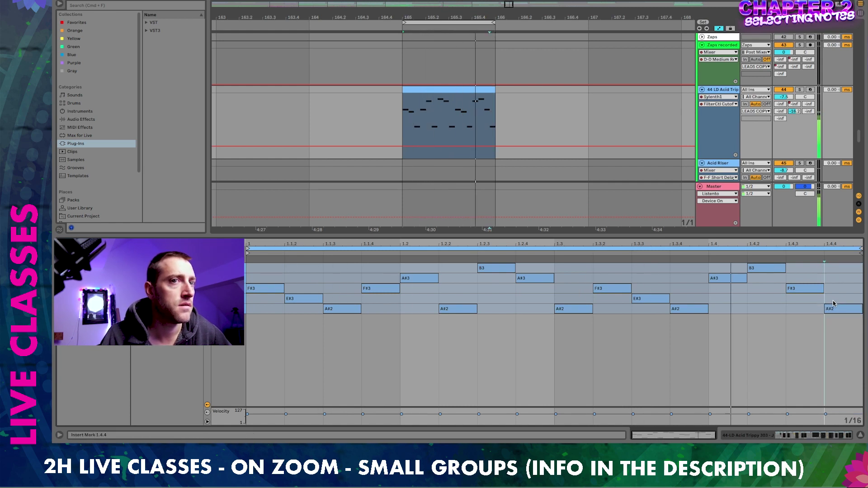
# - Shorten all notes in the clip to about 80% of a sixteenth, leaving small gaps, and stop playback
pyautogui.click(738, 315)
pyautogui.press('super+a')
pyautogui.press('space')
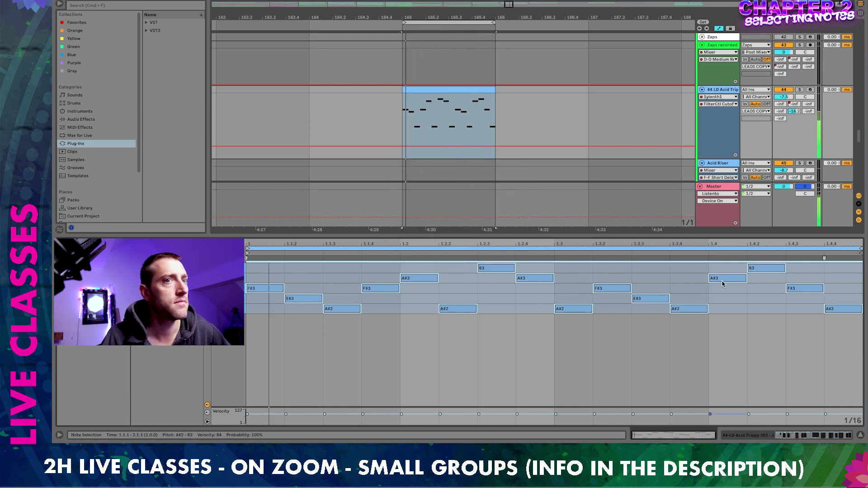
pyautogui.click(513, 302)
pyautogui.press('super+a')
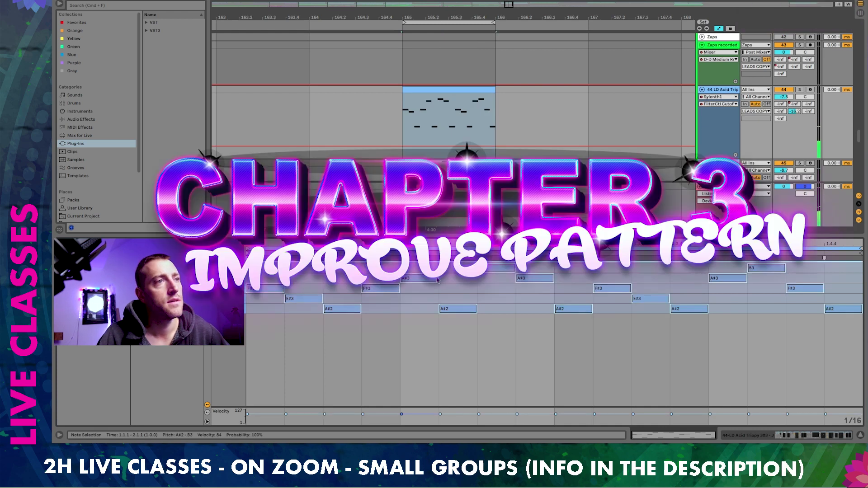
pyautogui.moveTo(434, 279)
pyautogui.mouseDown()
pyautogui.moveTo(403, 279)
pyautogui.moveTo(431, 280)
pyautogui.mouseUp()
pyautogui.click(408, 321)
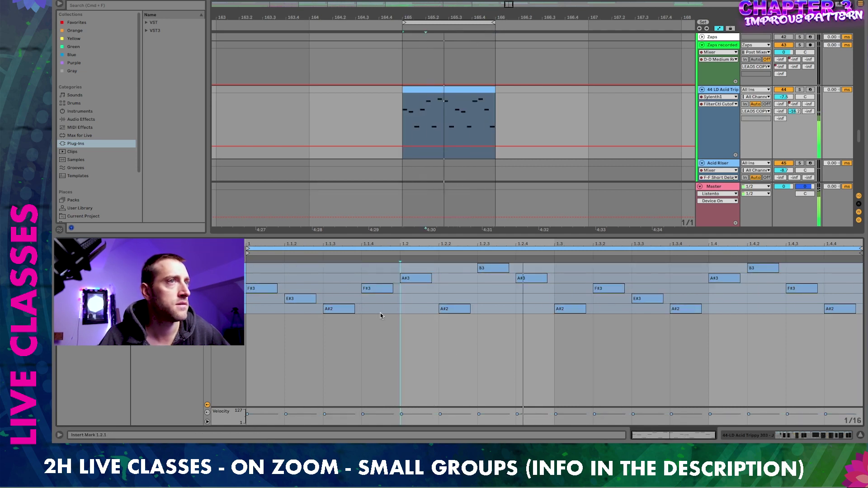
pyautogui.press('space')
pyautogui.click(457, 294)
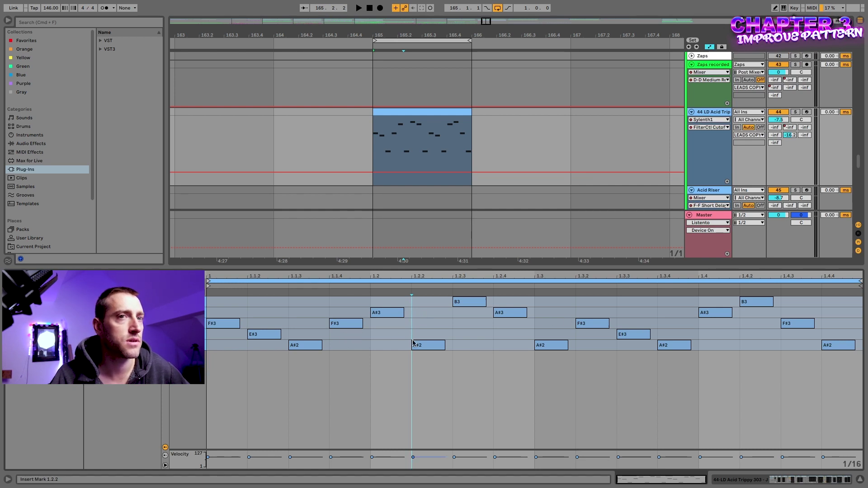
# - Compare the descending F#3, E#3, A#2 group at the bar's start with the one from 1.3.2 to 1.3.4
pyautogui.moveTo(264, 316); pyautogui.dragTo(308, 350)
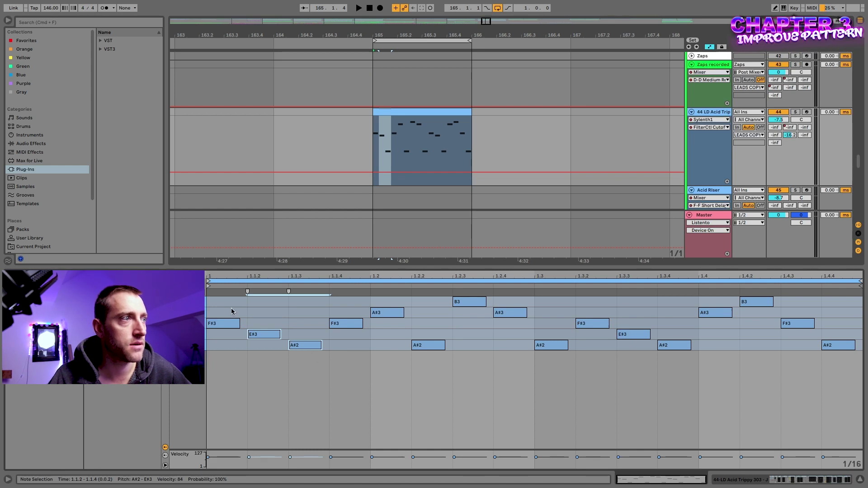
pyautogui.moveTo(228, 308); pyautogui.dragTo(306, 358)
pyautogui.moveTo(591, 309); pyautogui.dragTo(660, 368)
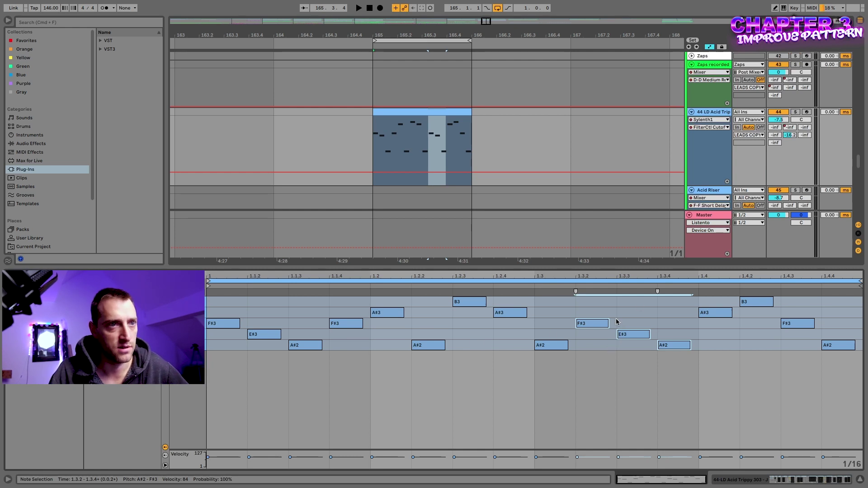
pyautogui.click(241, 303)
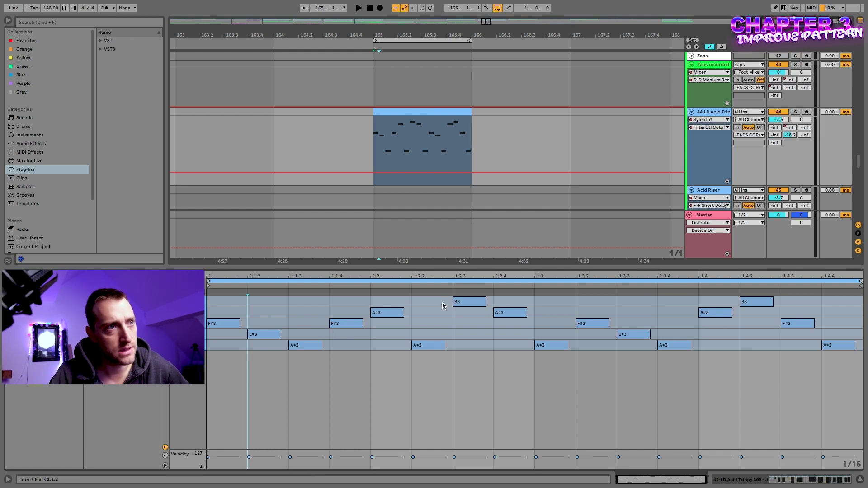
pyautogui.click(293, 310)
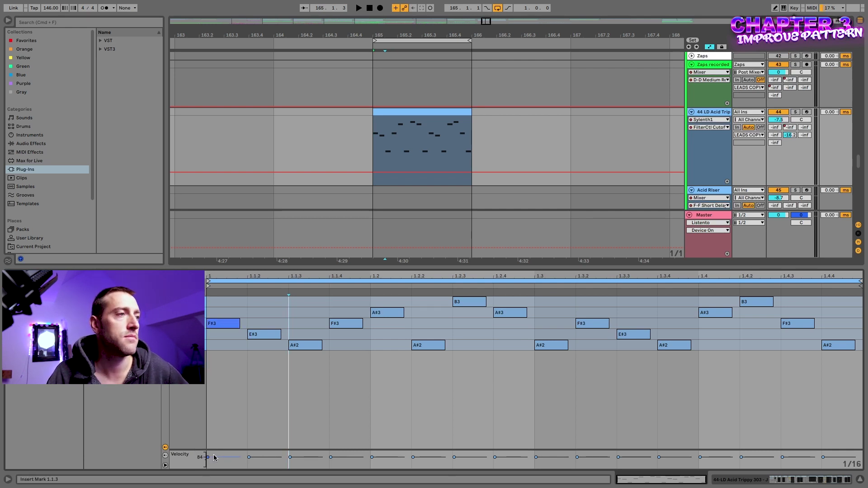
# - Select all notes of the acid lead clip and lower their velocity to 71 while playing the loop
pyautogui.click(392, 129)
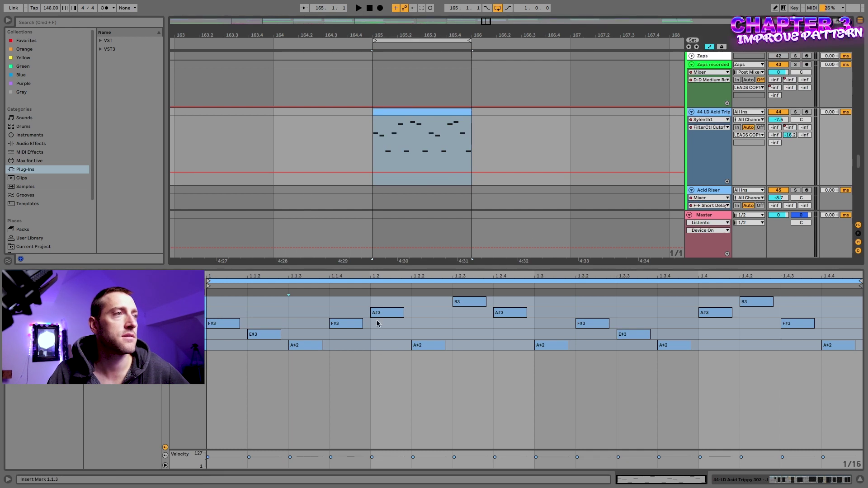
pyautogui.press('super+a')
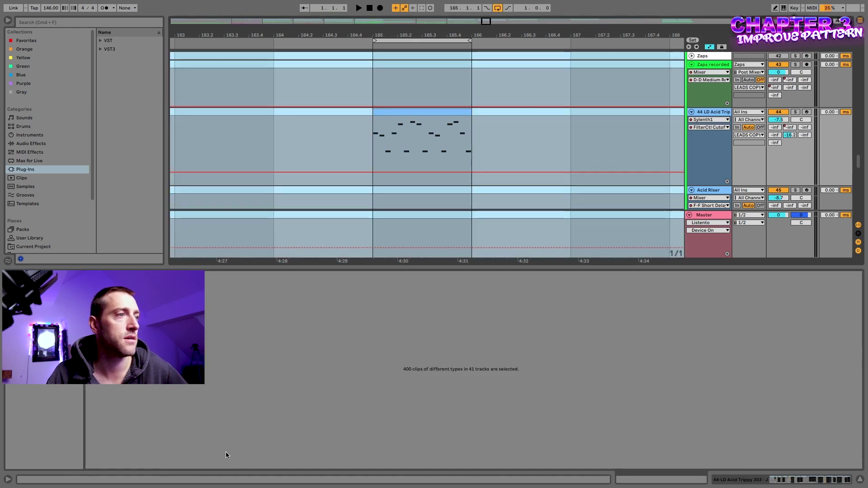
pyautogui.click(433, 115)
pyautogui.click(390, 409)
pyautogui.press('super+a')
pyautogui.moveTo(208, 457)
pyautogui.mouseDown()
pyautogui.moveTo(207, 467)
pyautogui.moveTo(206, 458)
pyautogui.mouseUp()
pyautogui.press('space')
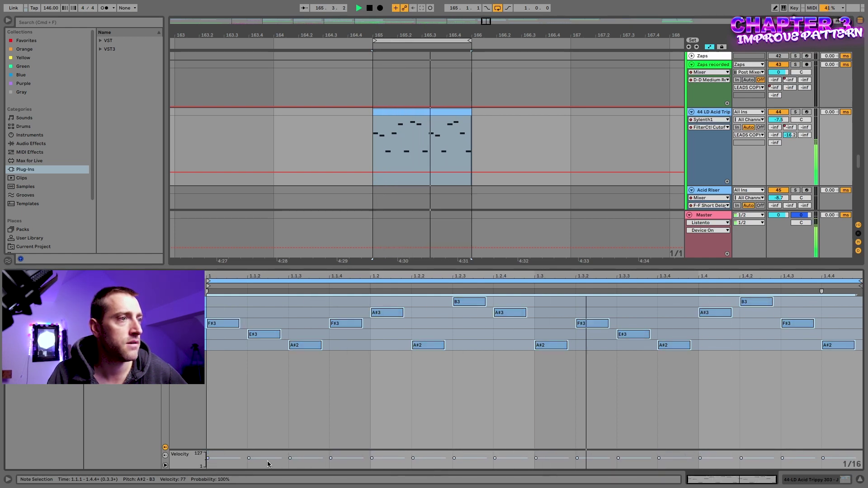
pyautogui.moveTo(205, 458); pyautogui.dragTo(206, 459)
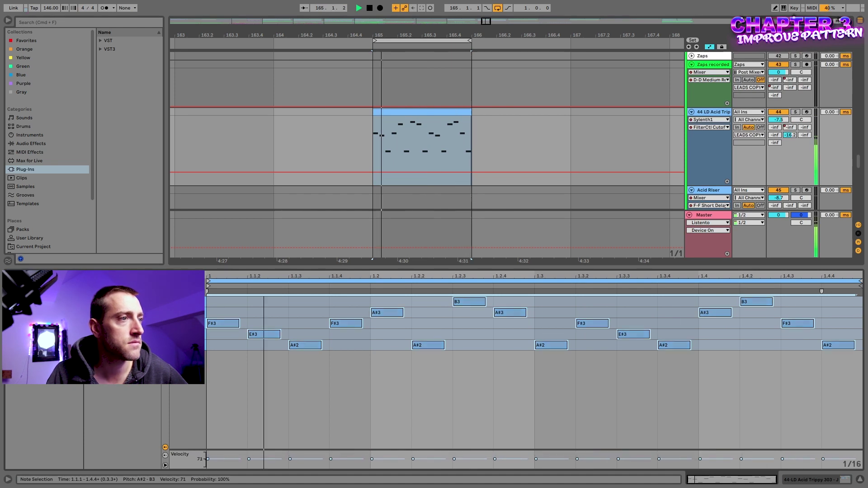
# - Try accenting the F#3 note at 1.1.4 with velocity 89, and lower it again
pyautogui.click(291, 457)
pyautogui.moveTo(330, 458)
pyautogui.mouseDown()
pyautogui.moveTo(330, 436)
pyautogui.moveTo(331, 456)
pyautogui.mouseUp()
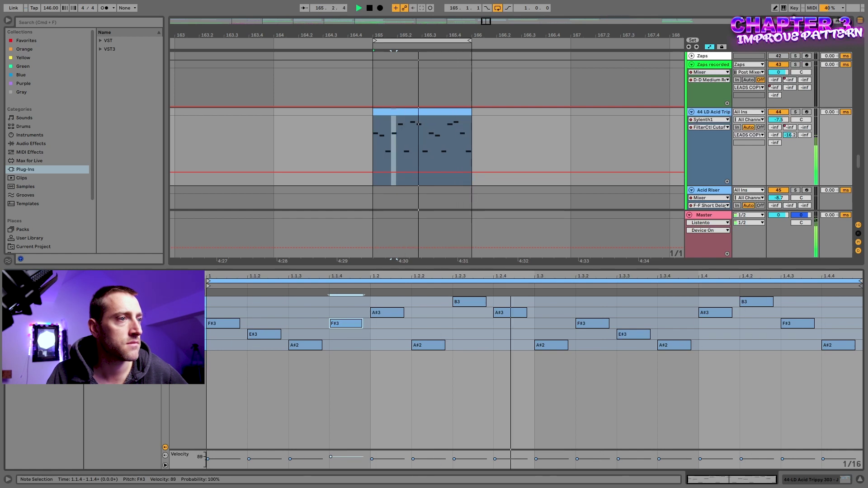
pyautogui.moveTo(330, 456); pyautogui.dragTo(331, 459)
# - Try velocity accents of 79 on the first F#3, 83 on the A#2 at 1.3 and 90 on the E#3 at 1.3.3
pyautogui.click(208, 458)
pyautogui.press('space')
pyautogui.press('space')
pyautogui.moveTo(207, 459); pyautogui.dragTo(207, 458)
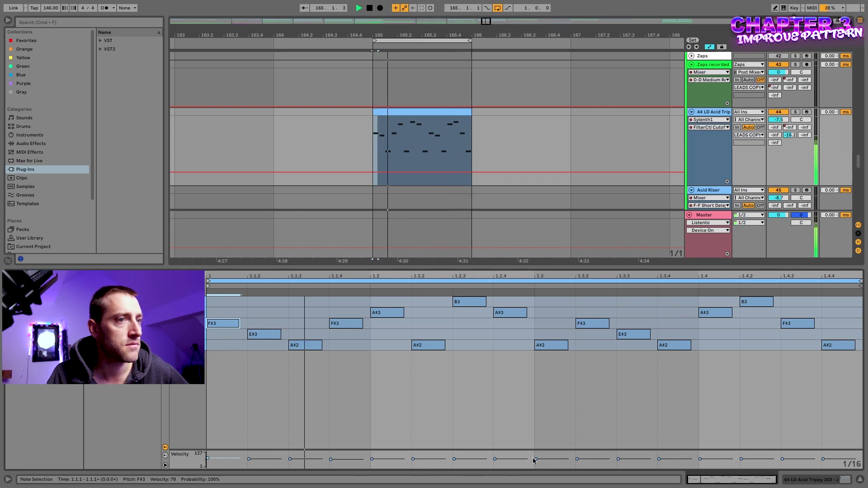
pyautogui.moveTo(536, 458); pyautogui.dragTo(536, 454)
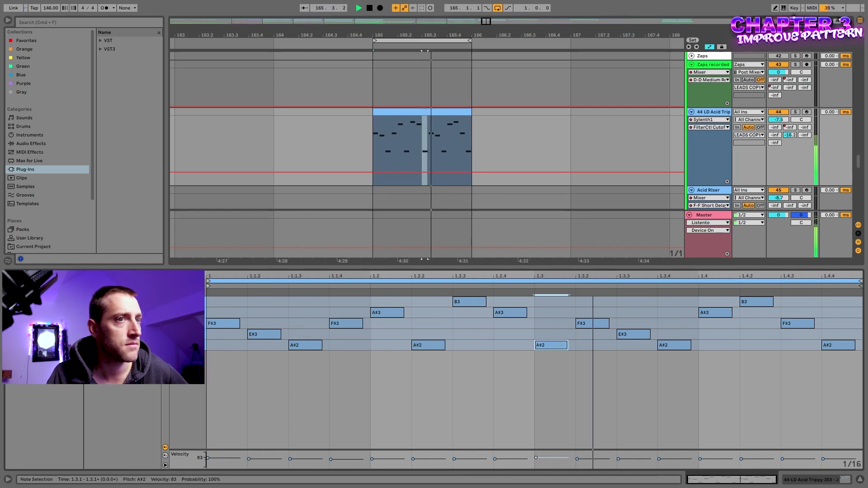
pyautogui.moveTo(536, 455); pyautogui.dragTo(535, 459)
pyautogui.moveTo(618, 458); pyautogui.dragTo(620, 459)
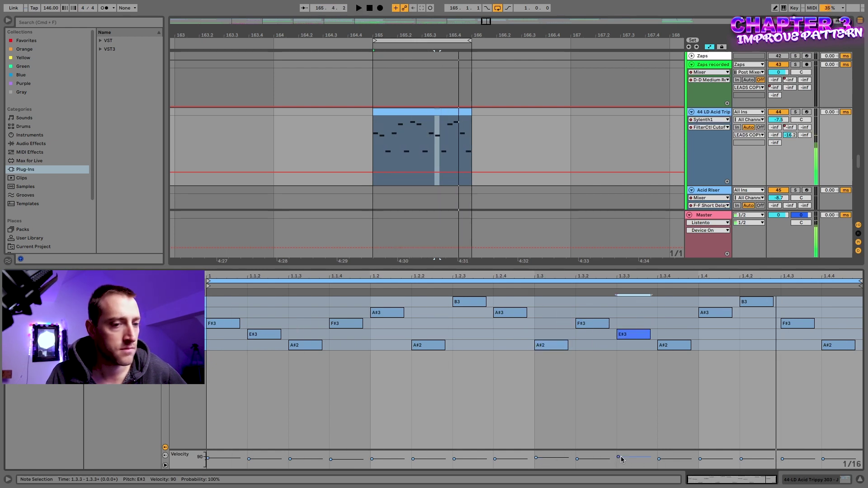
# - Undo the individual velocity accents, stop playback and clear the note selection
pyautogui.press('super+z')
pyautogui.press('super+z')
pyautogui.press('super+z')
pyautogui.press('super+z')
pyautogui.press('super+z')
pyautogui.press('space')
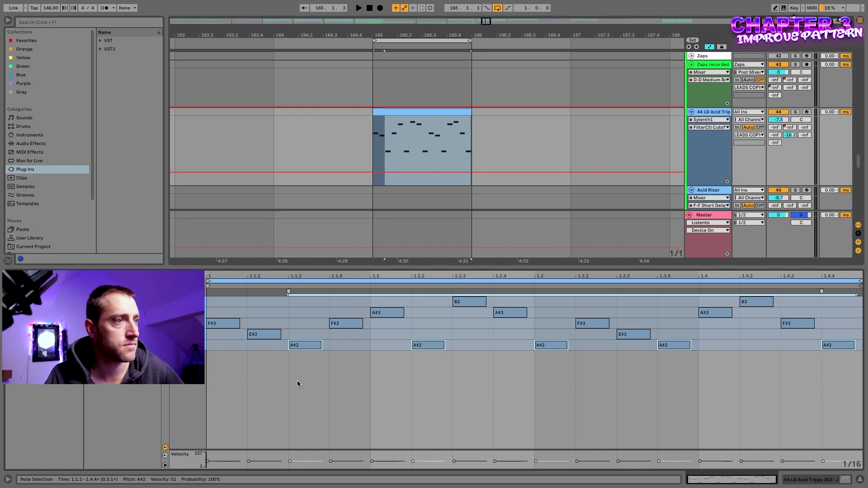
pyautogui.press('super+a')
pyautogui.click(302, 383)
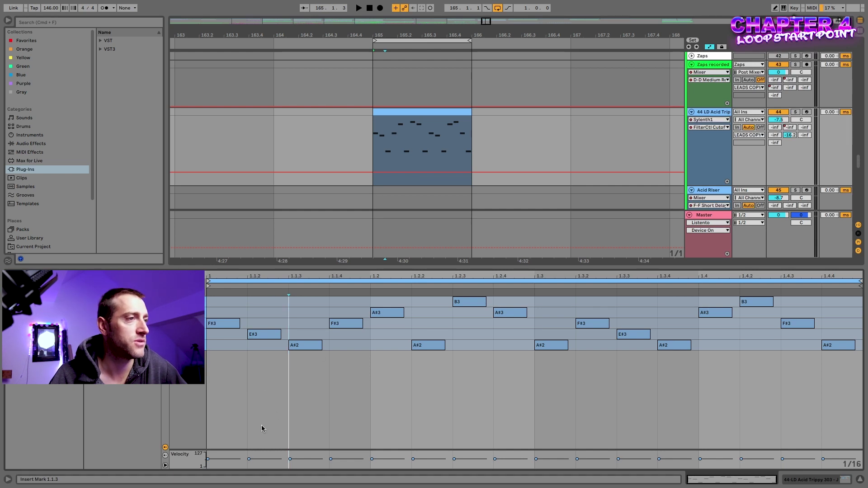
# - Try the clip's start marker at 1.1.2, return it to 1.1.1 and play the loop again
pyautogui.click(218, 311)
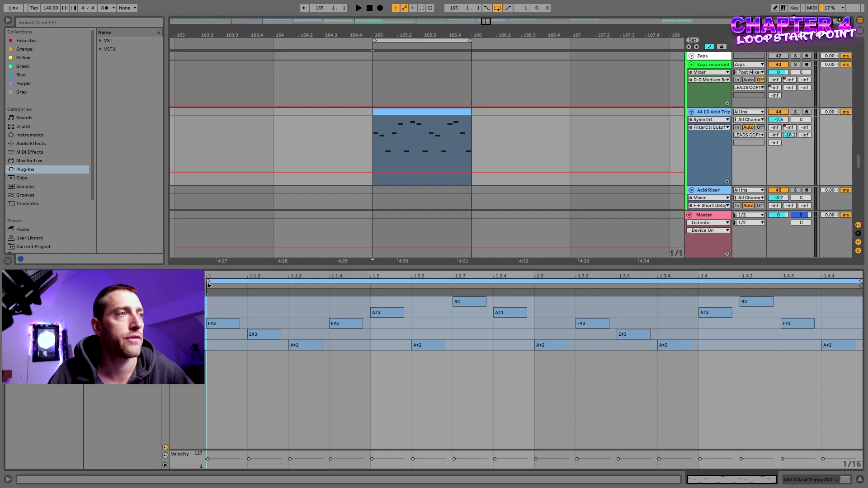
pyautogui.press('space')
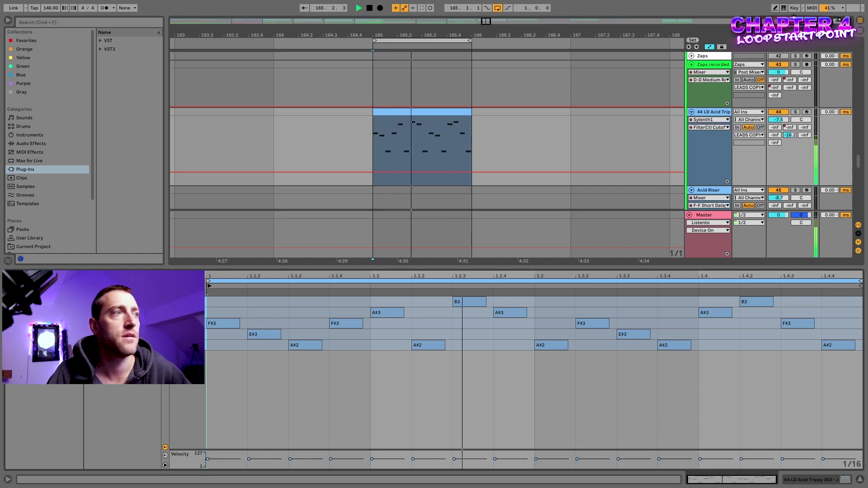
pyautogui.moveTo(209, 286)
pyautogui.mouseDown()
pyautogui.moveTo(281, 285)
pyautogui.moveTo(248, 285)
pyautogui.mouseUp()
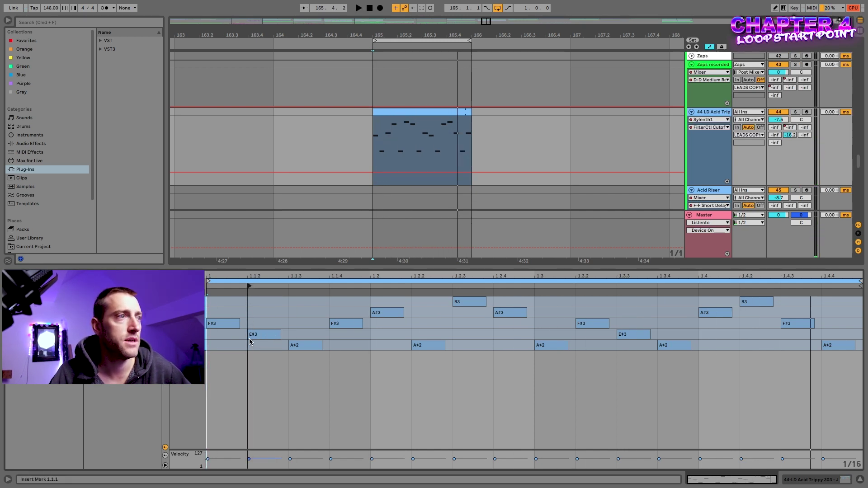
pyautogui.moveTo(248, 286); pyautogui.dragTo(208, 286)
pyautogui.press('space')
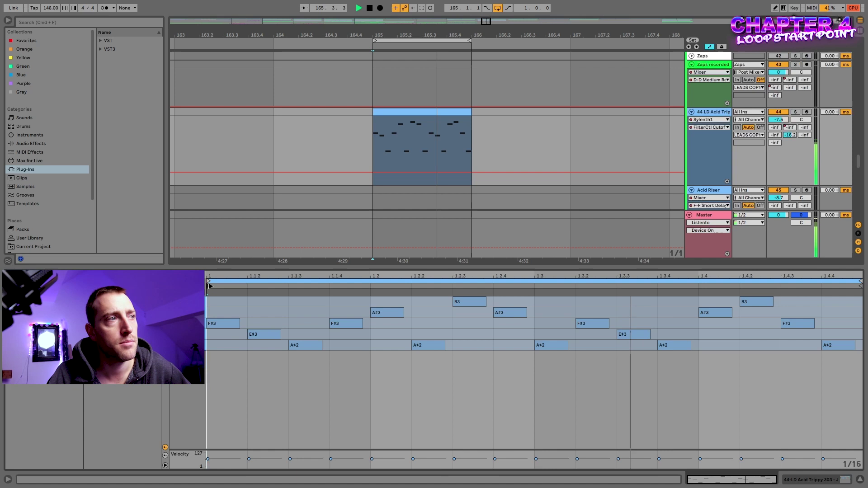
# - Audition the loop with the clip's start marker at 1.1.2, 1.1.3 and 1.1.4
pyautogui.moveTo(208, 285); pyautogui.dragTo(254, 290)
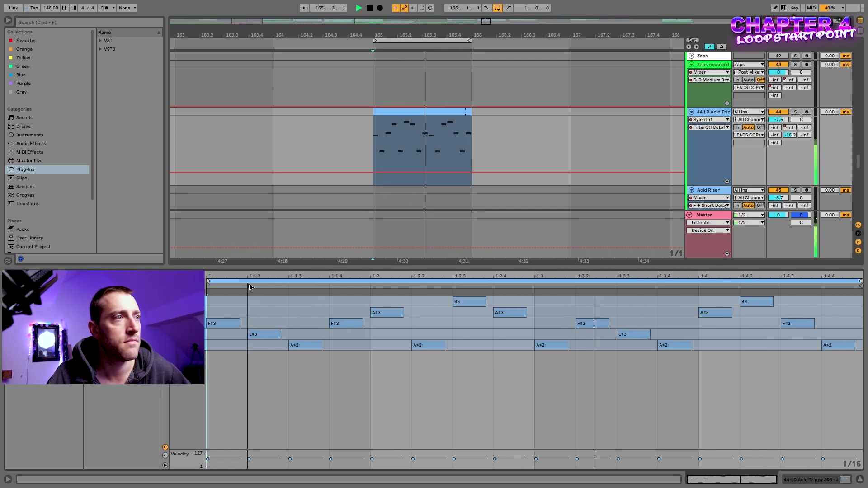
pyautogui.press('space')
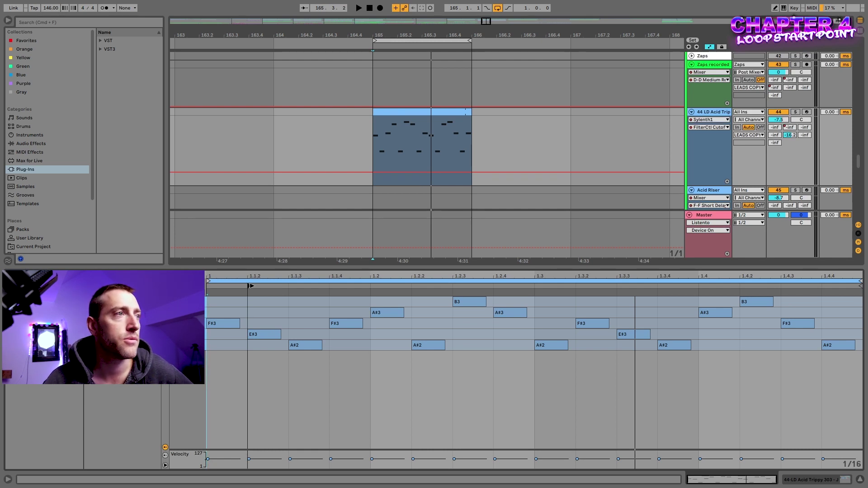
pyautogui.press('space')
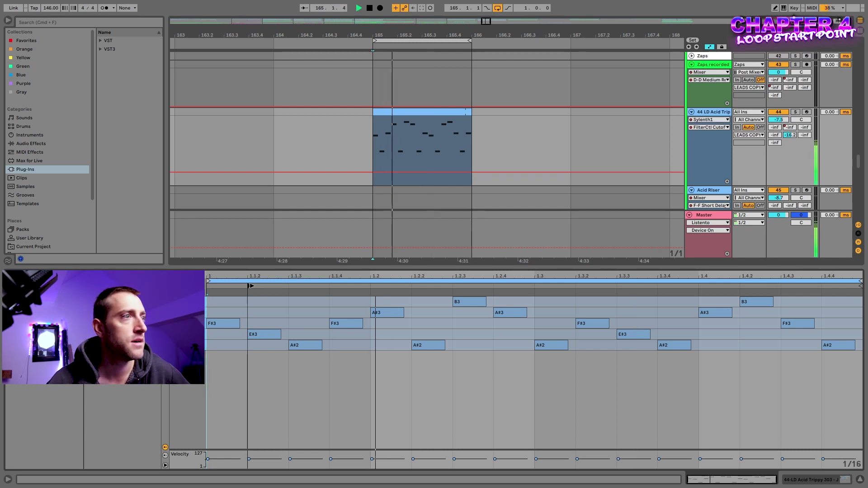
pyautogui.moveTo(251, 285); pyautogui.dragTo(291, 284)
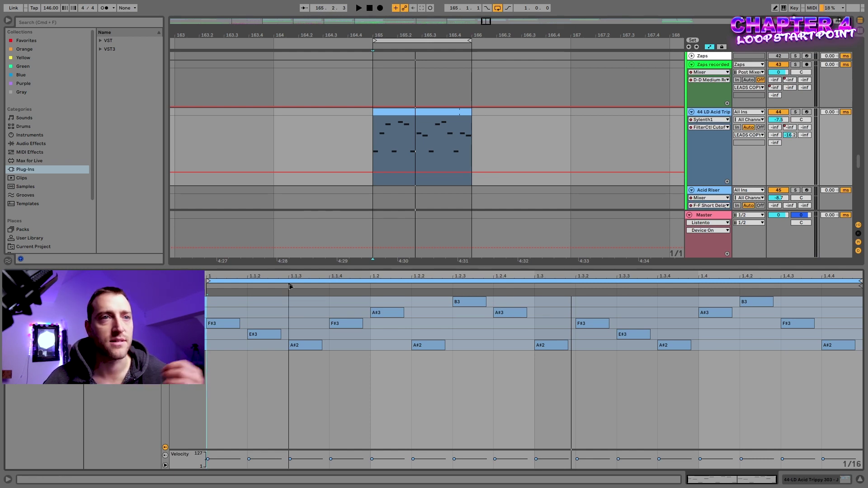
pyautogui.press('space')
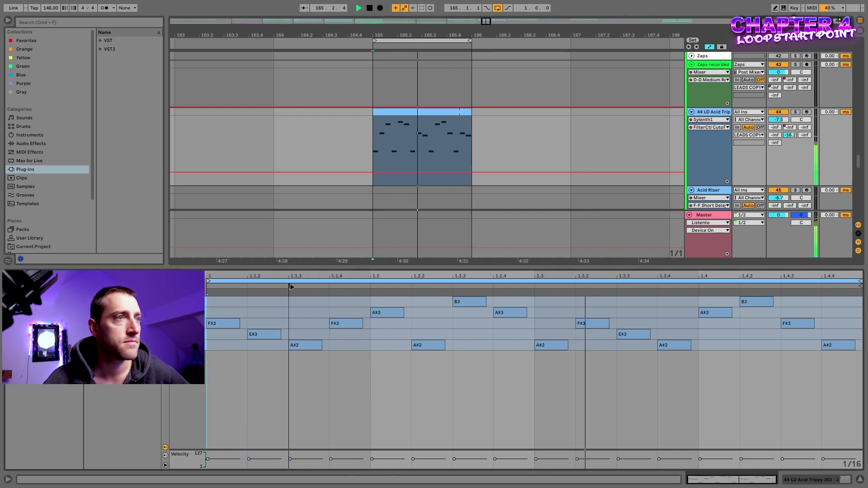
pyautogui.press('space')
pyautogui.moveTo(291, 287); pyautogui.dragTo(329, 287)
pyautogui.press('space')
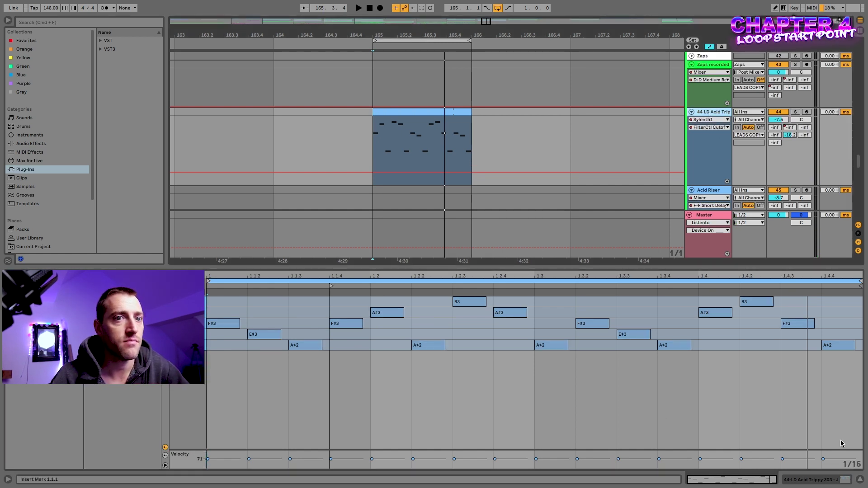
# - Open the device chain of the acid lead on track 44 and show Sylenth1's FilterCtl Cutoff automation
pyautogui.click(838, 483)
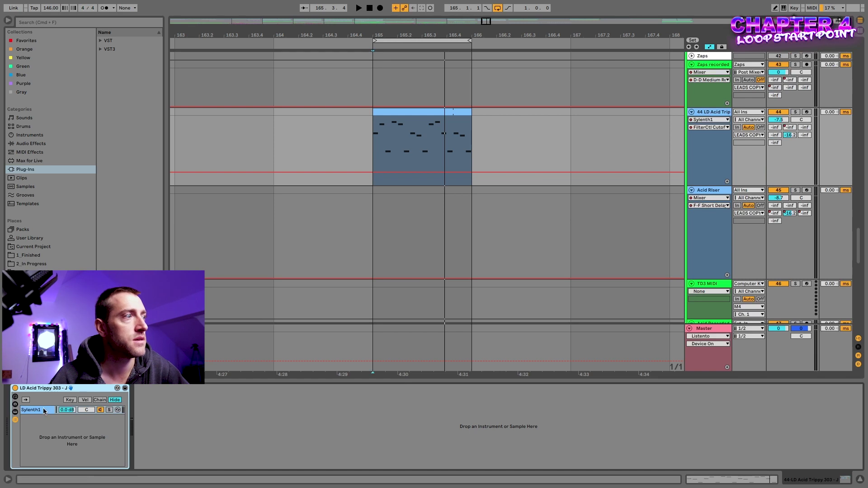
pyautogui.click(44, 410)
pyautogui.click(43, 411)
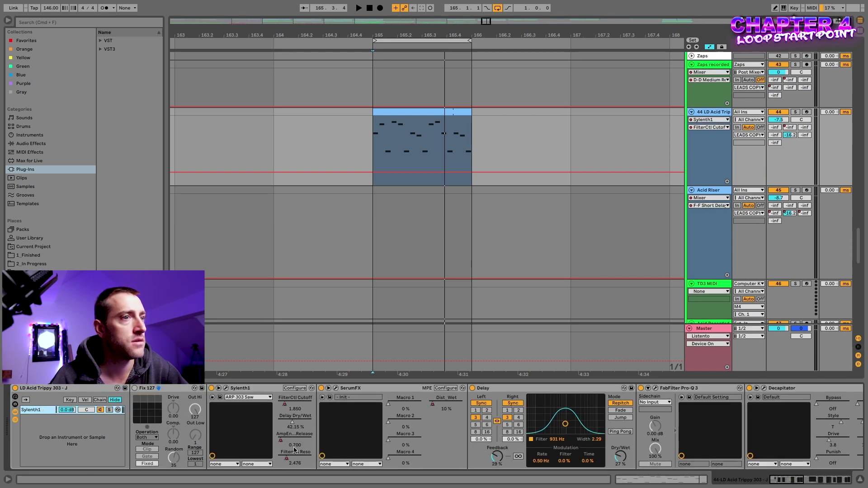
pyautogui.rightClick(290, 398)
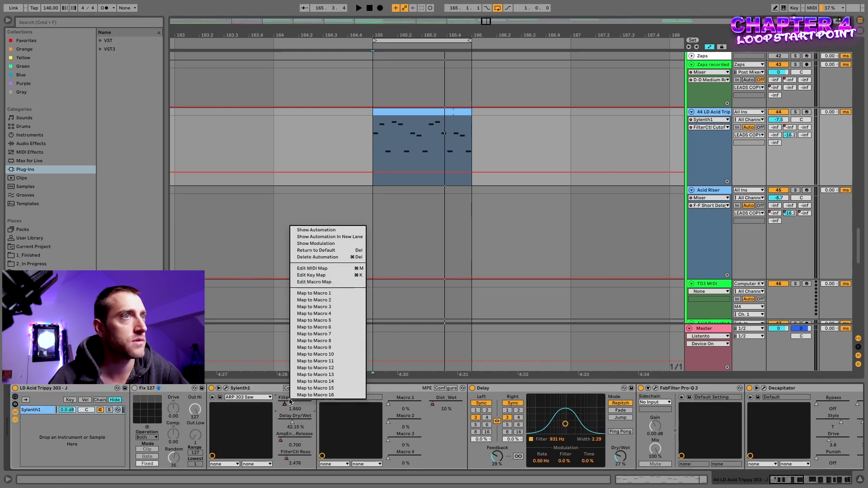
pyautogui.click(315, 230)
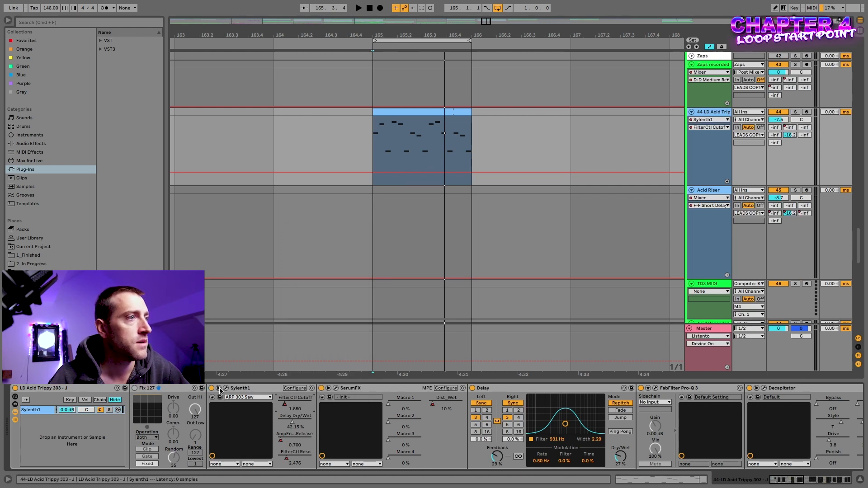
# - Add Sylenth1's LFO 1 cutoff modulation amount to the configured parameters and show its automation in the arrangement
pyautogui.click(293, 387)
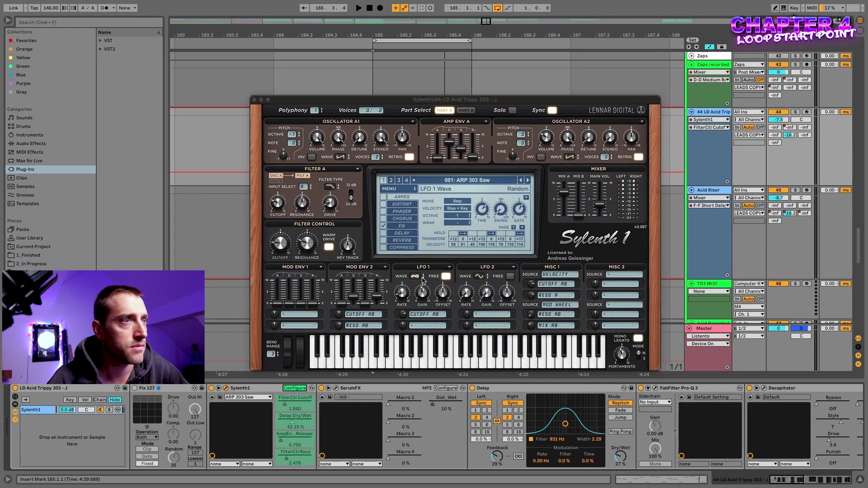
pyautogui.click(404, 316)
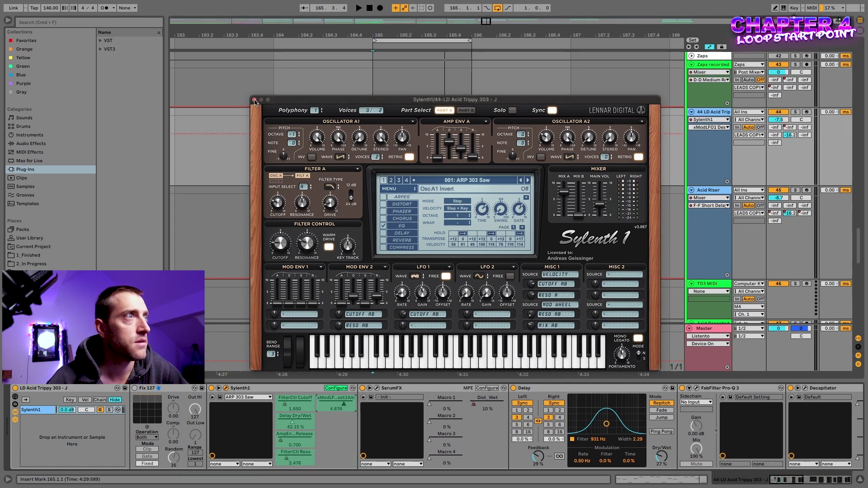
pyautogui.click(254, 100)
pyautogui.click(336, 387)
pyautogui.rightClick(338, 409)
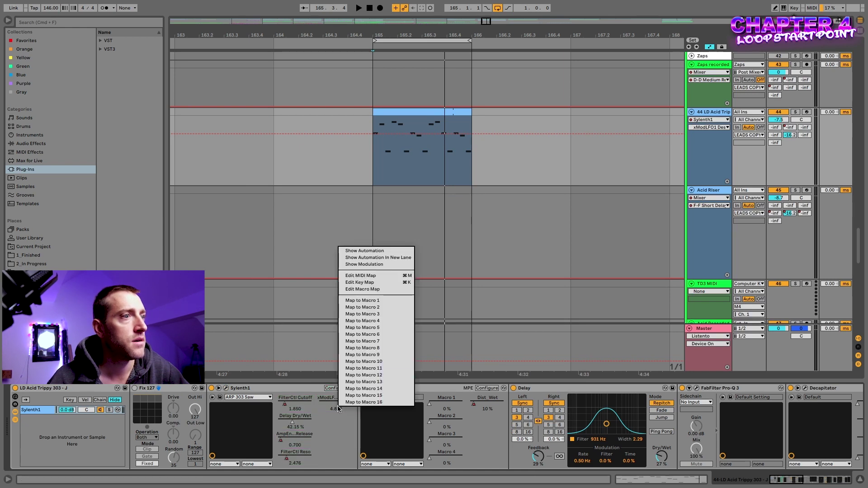
pyautogui.click(357, 250)
# - Ramp the LFO 1 modulation amount automation down to its minimum of -10 at 165.1.1 and play the loop
pyautogui.click(335, 134)
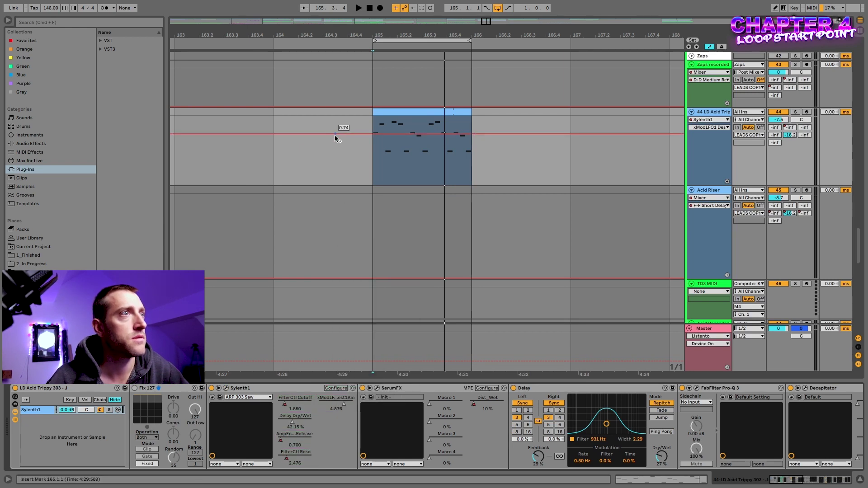
pyautogui.moveTo(355, 134); pyautogui.dragTo(373, 185)
pyautogui.press('space')
pyautogui.click(397, 112)
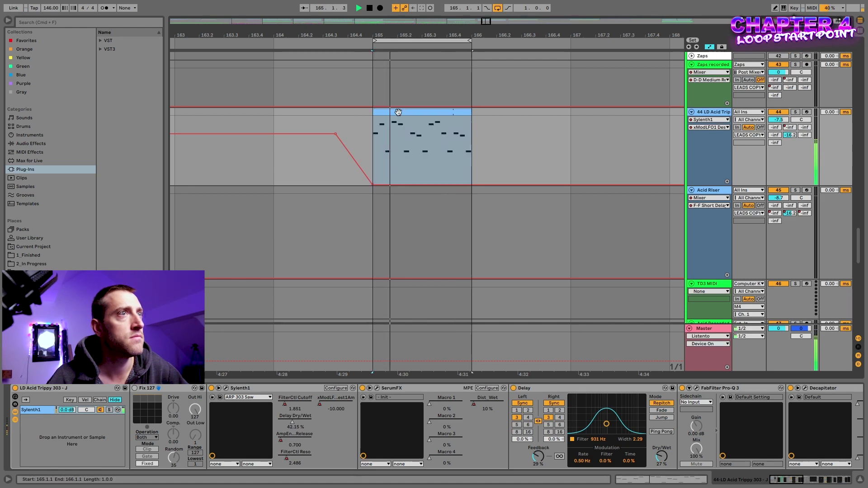
# - Show the FilterCtl Cutoff automation and add a ramp that raises the cutoff just before bar 165
pyautogui.rightClick(290, 403)
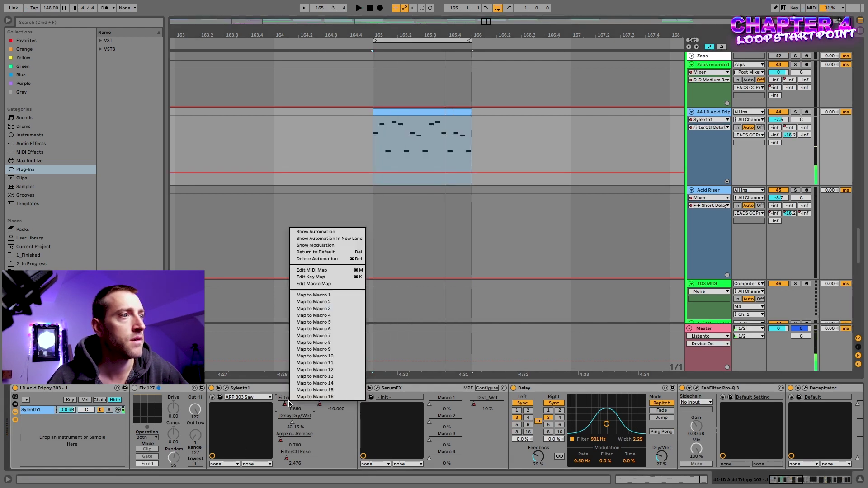
pyautogui.click(314, 232)
pyautogui.click(328, 172)
pyautogui.moveTo(351, 172); pyautogui.dragTo(351, 159)
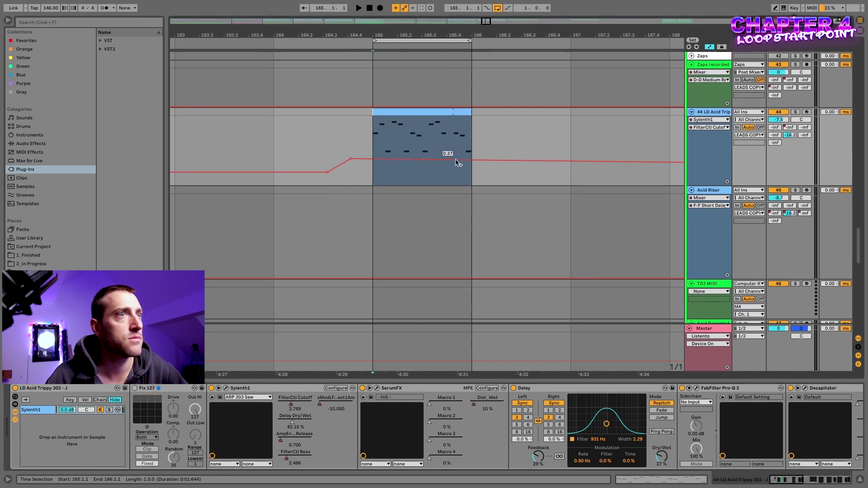
# - Set the filter cutoff automation breakpoint at the clip's end near 166.1.1 to 0.38 and play the loop
pyautogui.rightClick(475, 163)
pyautogui.press('Escape')
pyautogui.write('0.38')
pyautogui.press('Return')
pyautogui.press('space')
pyautogui.hscroll(2, 474, 160)
pyautogui.scroll(1, 474, 160)
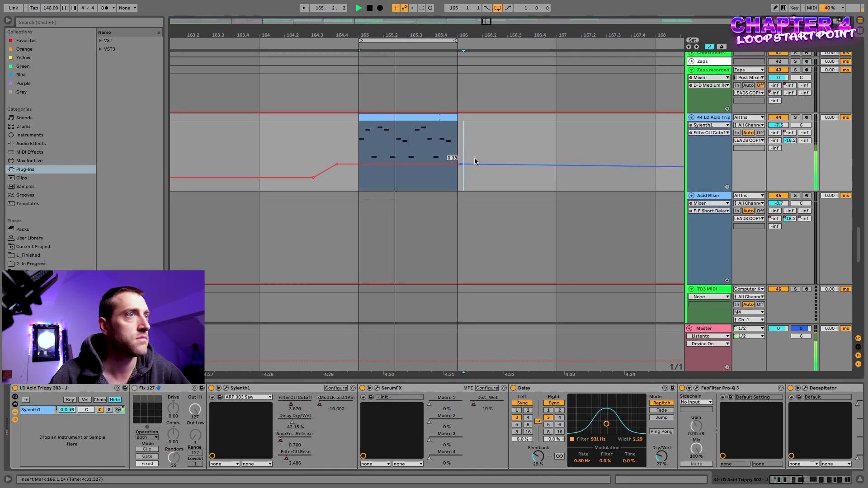
# - Reopen the acid clip's notes and audition the start marker at 1.1.2, 1.1.1 and 1.1.3
pyautogui.click(346, 137)
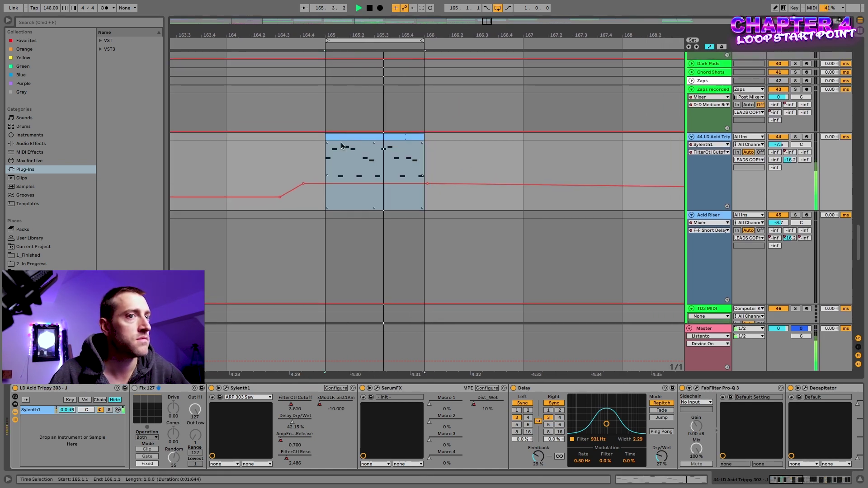
pyautogui.click(662, 482)
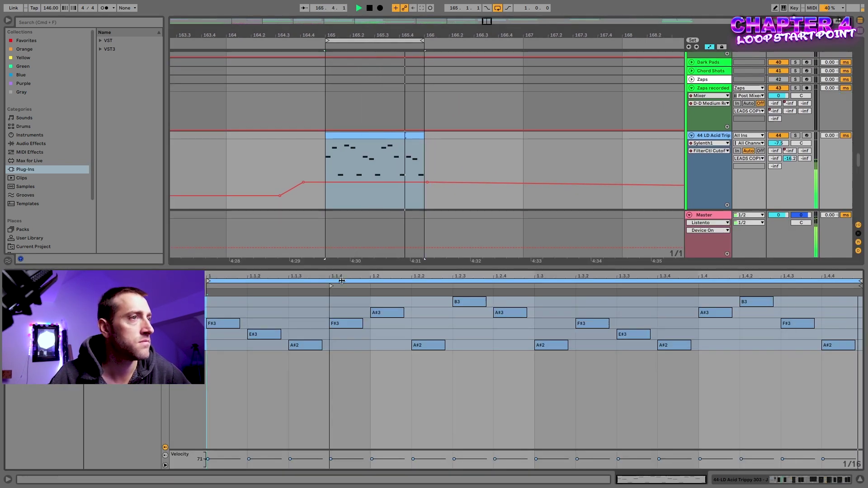
pyautogui.press('space')
pyautogui.press('space')
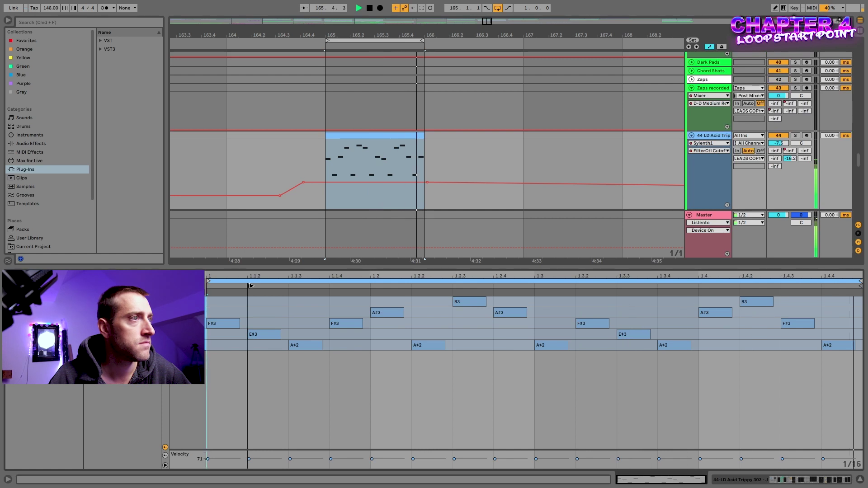
pyautogui.moveTo(251, 286); pyautogui.dragTo(210, 286)
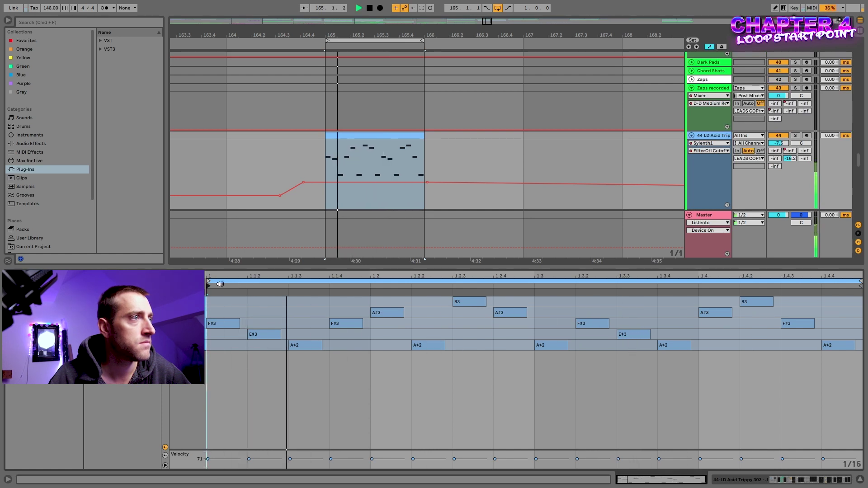
pyautogui.moveTo(210, 285); pyautogui.dragTo(249, 286)
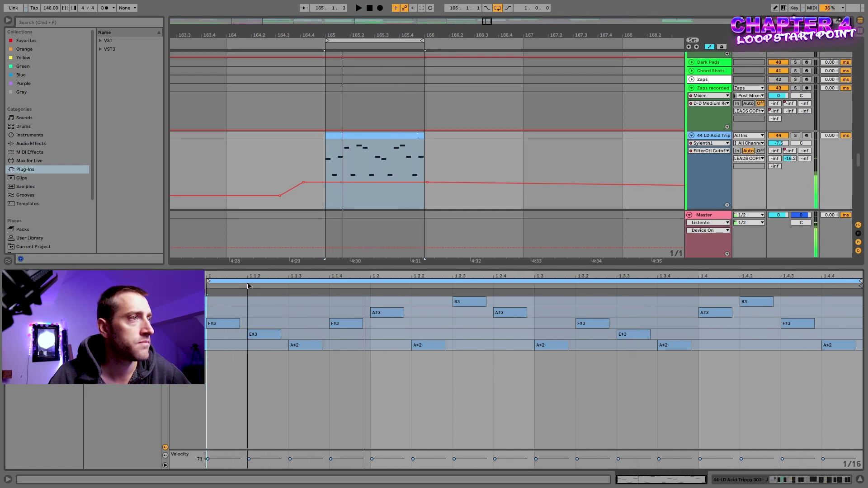
pyautogui.moveTo(249, 285); pyautogui.dragTo(291, 285)
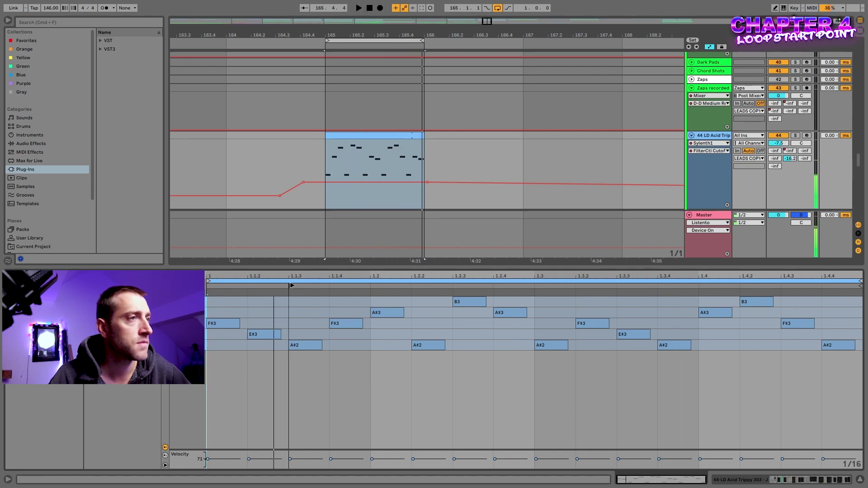
# - Audition the loop with the clip's start marker at 1.1.4, 1.2 and 1.2.2
pyautogui.moveTo(291, 285); pyautogui.dragTo(331, 286)
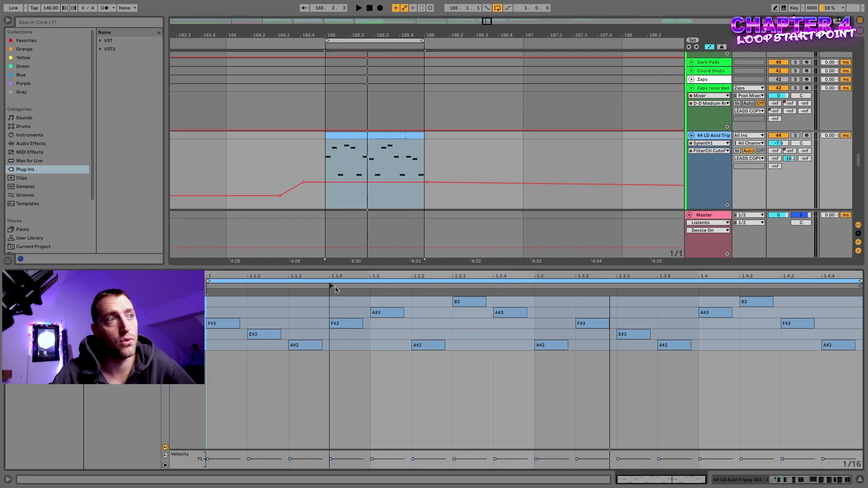
pyautogui.moveTo(332, 285); pyautogui.dragTo(372, 285)
pyautogui.press('space')
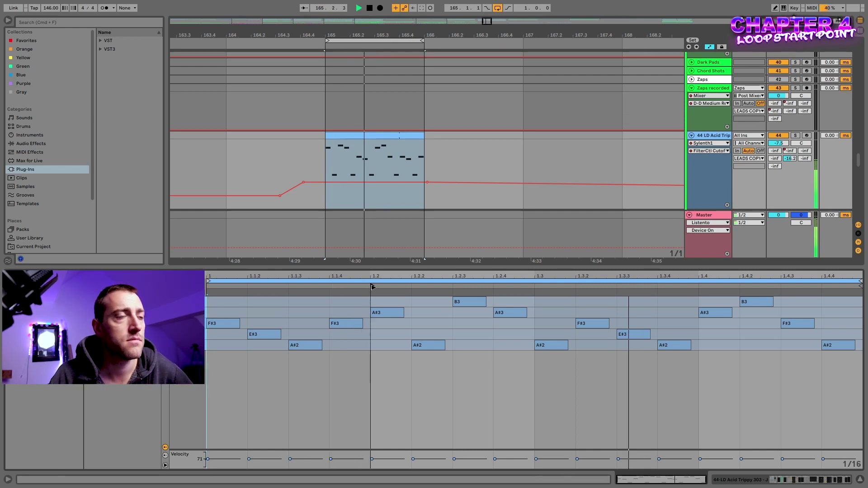
pyautogui.press('space')
pyautogui.moveTo(372, 286); pyautogui.dragTo(406, 288)
pyautogui.press('space')
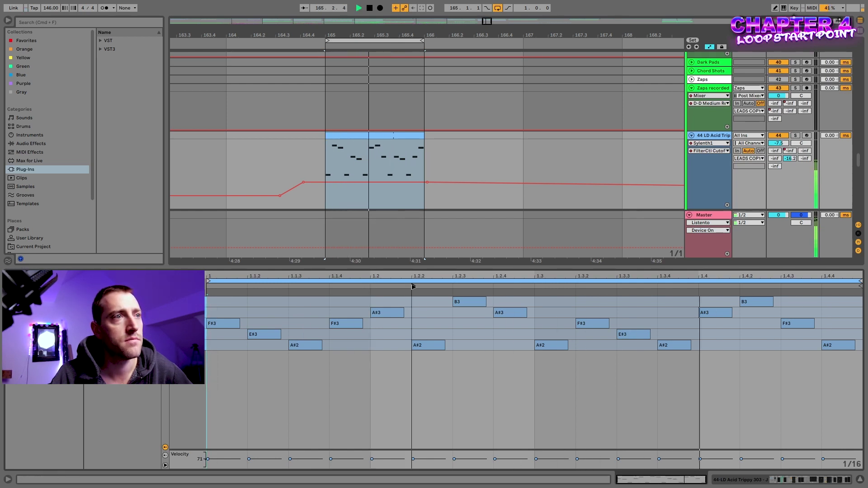
# - Move the clip's start marker to 1.4, play the loop and stop playback
pyautogui.moveTo(413, 286); pyautogui.dragTo(701, 286)
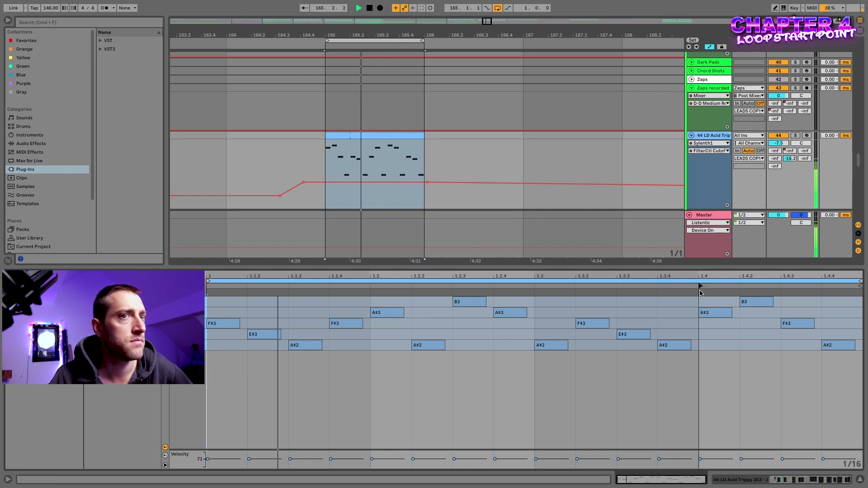
pyautogui.press('space')
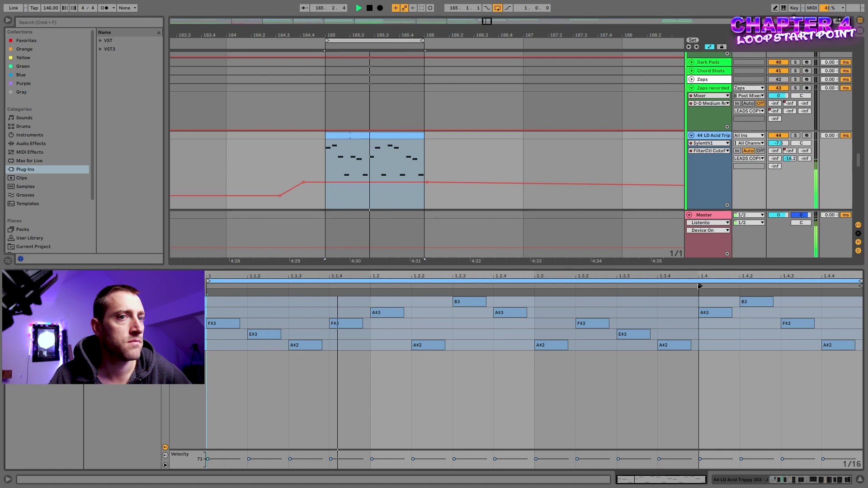
pyautogui.press('space')
# - Look through the acid lead's device chain, return to the clip's notes and play the loop
pyautogui.click(791, 480)
pyautogui.hscroll(5, 418, 444)
pyautogui.hscroll(5, 419, 443)
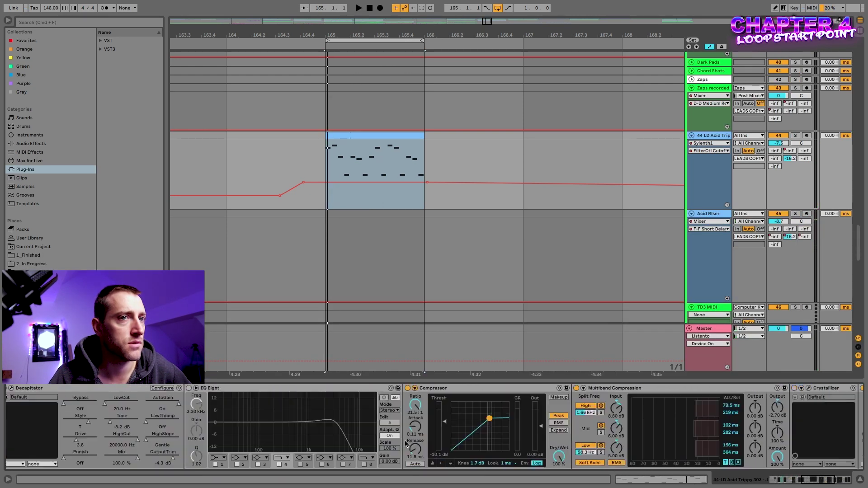
pyautogui.hscroll(-10, 405, 444)
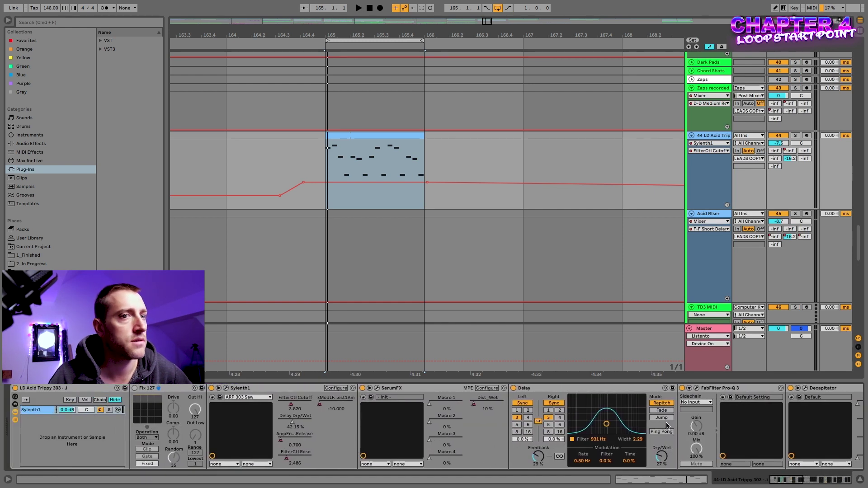
pyautogui.click(661, 479)
pyautogui.press('space')
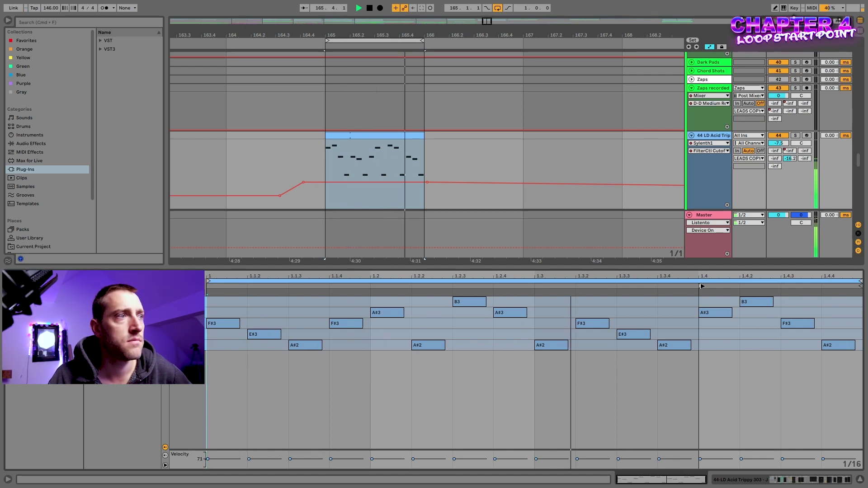
# - Try the start marker at 1.1.2 and 1.1.3, return it to 1.4 and play the loop again
pyautogui.moveTo(702, 286); pyautogui.dragTo(251, 282)
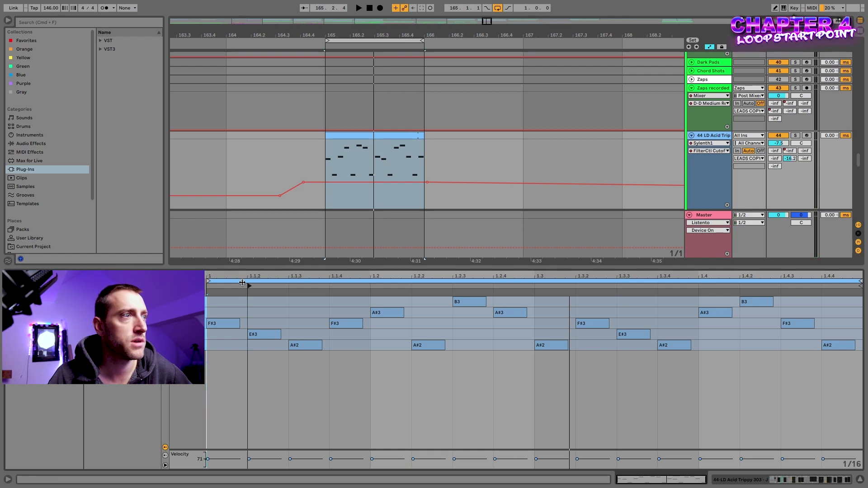
pyautogui.moveTo(256, 285); pyautogui.dragTo(290, 285)
pyautogui.press('space')
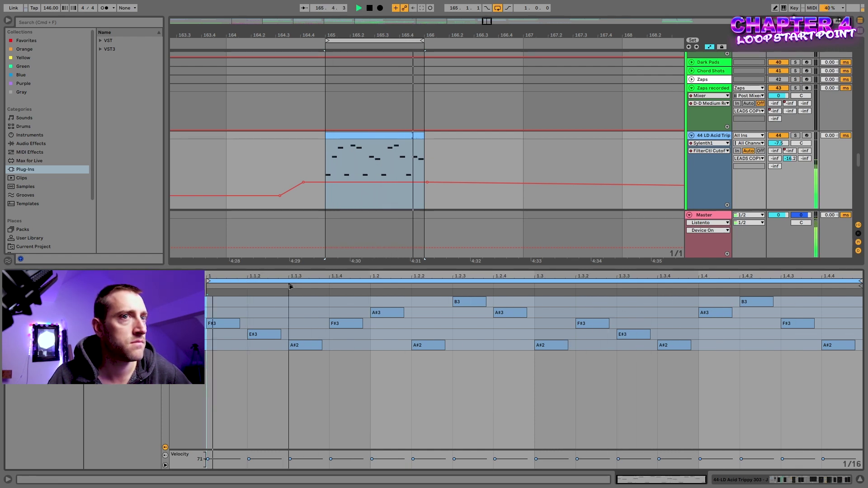
pyautogui.press('space')
pyautogui.moveTo(290, 286)
pyautogui.mouseDown()
pyautogui.moveTo(660, 285)
pyautogui.moveTo(715, 303)
pyautogui.mouseUp()
pyautogui.press('space')
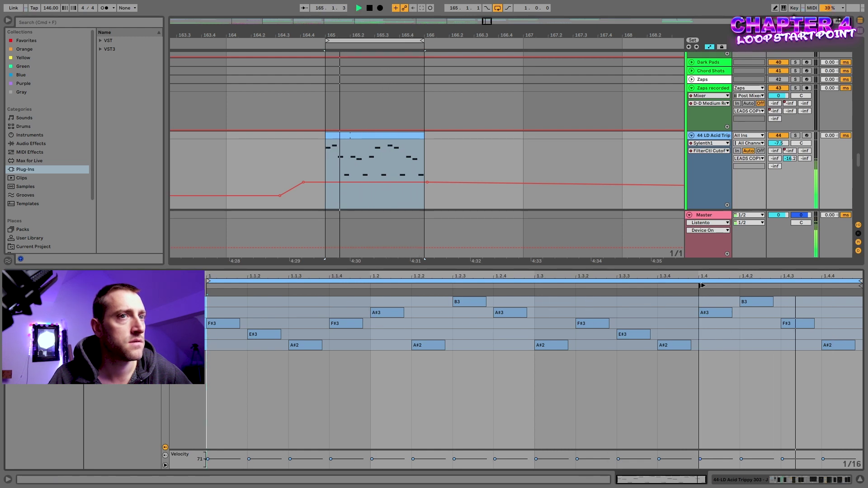
# - Move the clip's start marker to 1.1.3, then duplicate the clip to bar 166 and consolidate the copy
pyautogui.moveTo(702, 285)
pyautogui.mouseDown()
pyautogui.moveTo(271, 286)
pyautogui.moveTo(291, 286)
pyautogui.mouseUp()
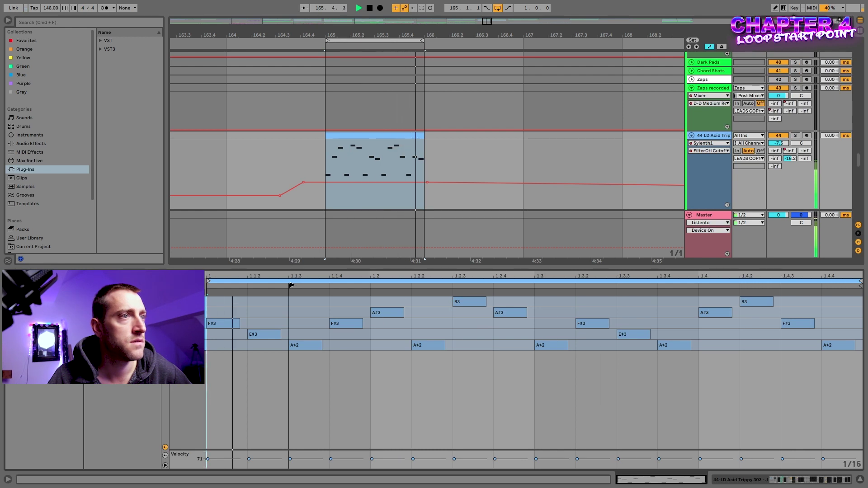
pyautogui.press('space')
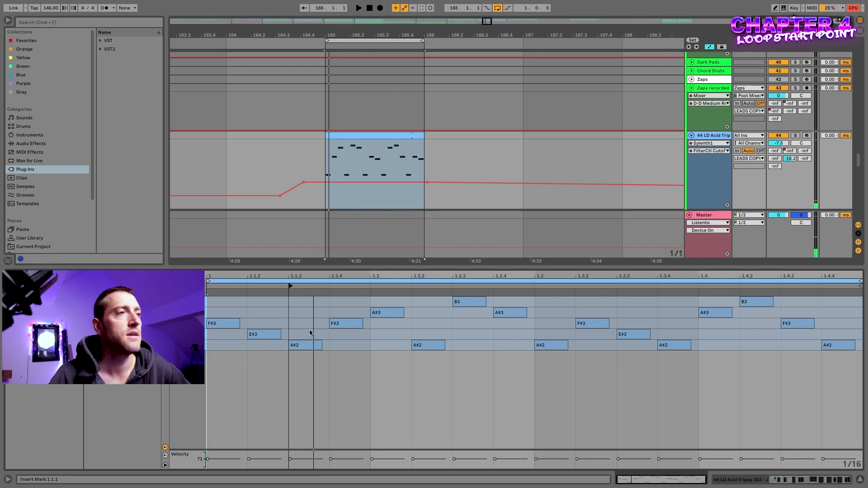
pyautogui.click(382, 134)
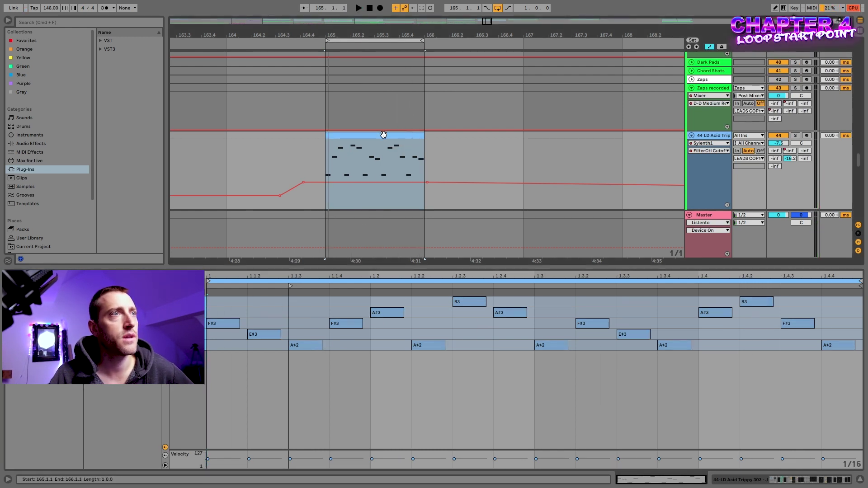
pyautogui.press('super+d')
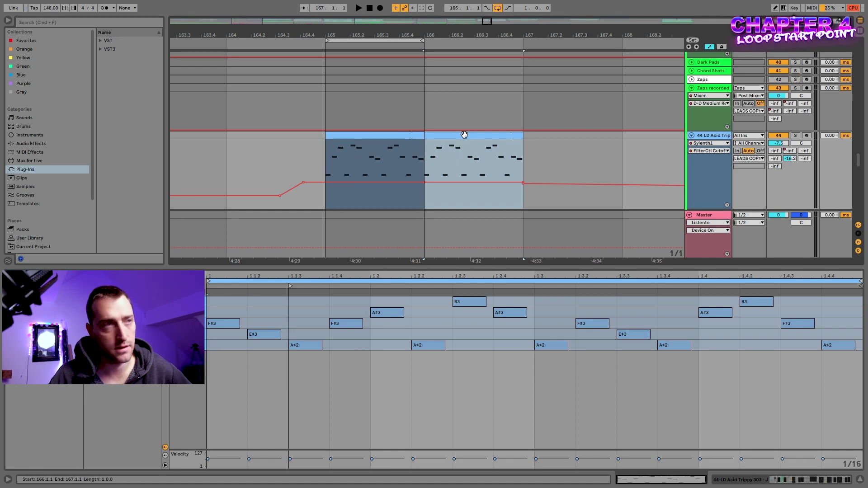
pyautogui.click(401, 430)
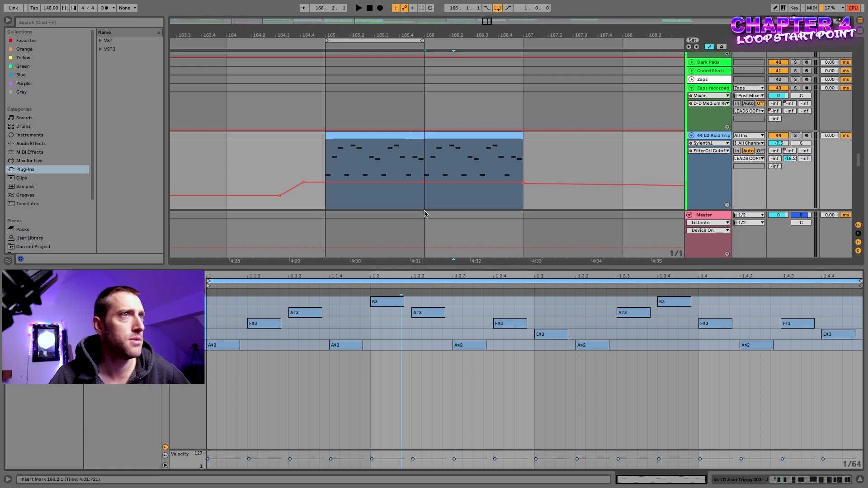
pyautogui.click(450, 138)
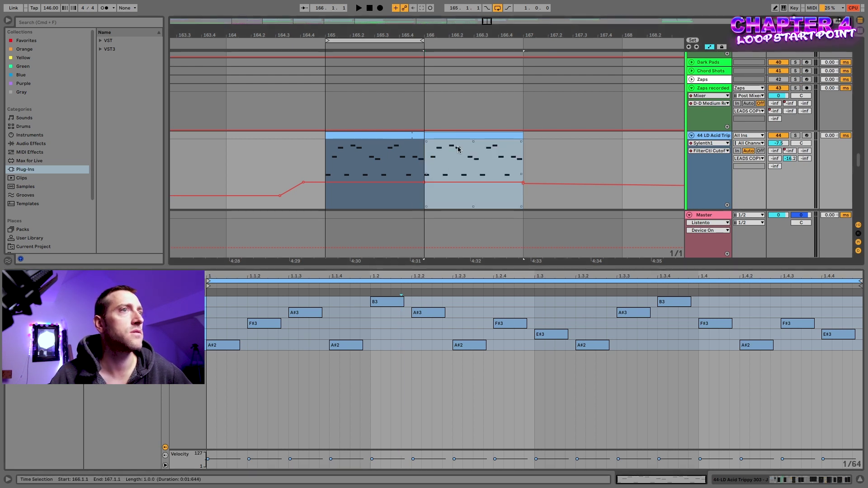
# - Return the bar 165 clip's start marker to 1 and play the loop
pyautogui.click(390, 136)
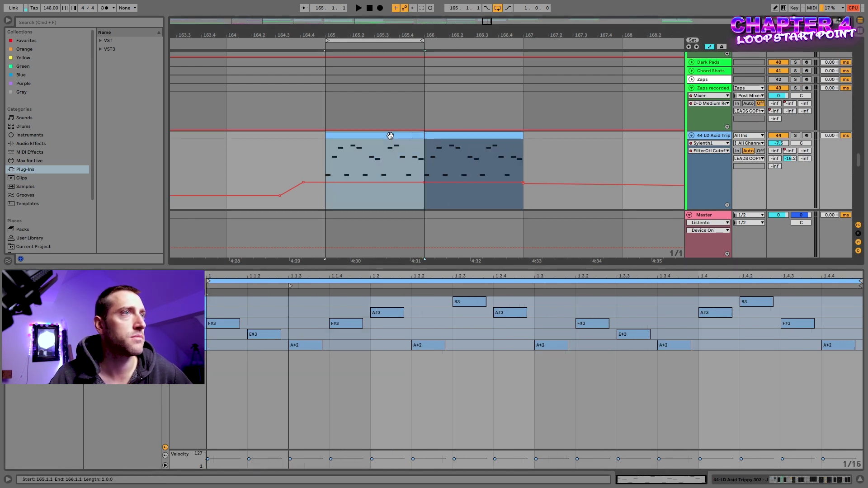
pyautogui.moveTo(292, 284); pyautogui.dragTo(209, 286)
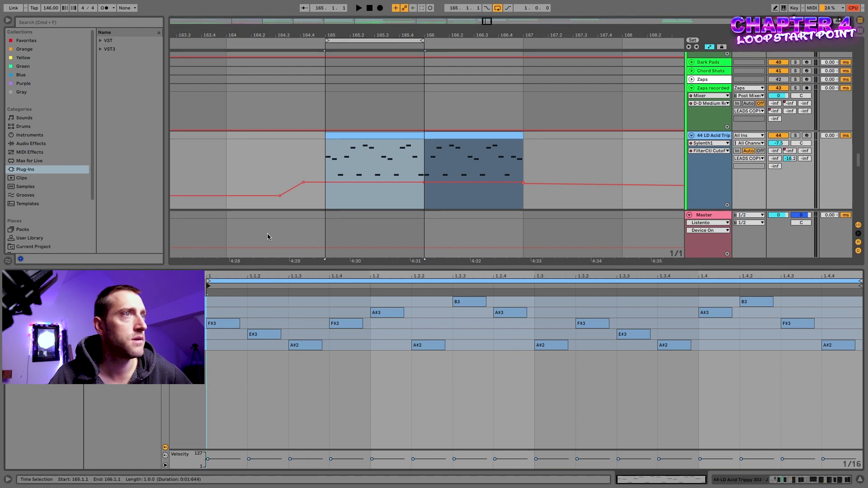
pyautogui.press('space')
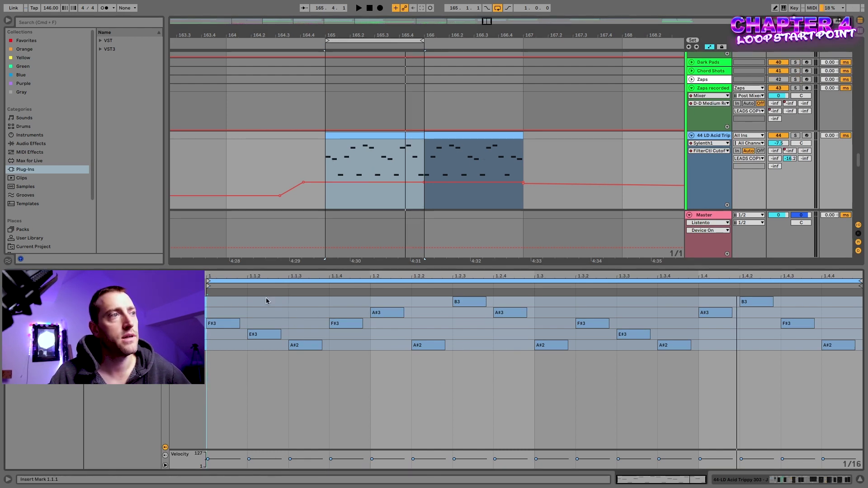
# - Loop the clip's first half bar, from 1.1.1 to 1.3.1, and start playback
pyautogui.moveTo(210, 294); pyautogui.dragTo(536, 384)
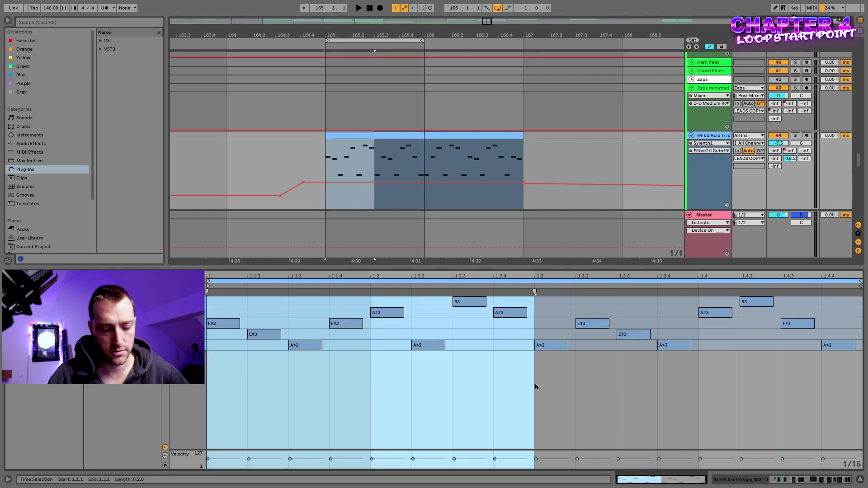
pyautogui.press('super+l')
pyautogui.press('space')
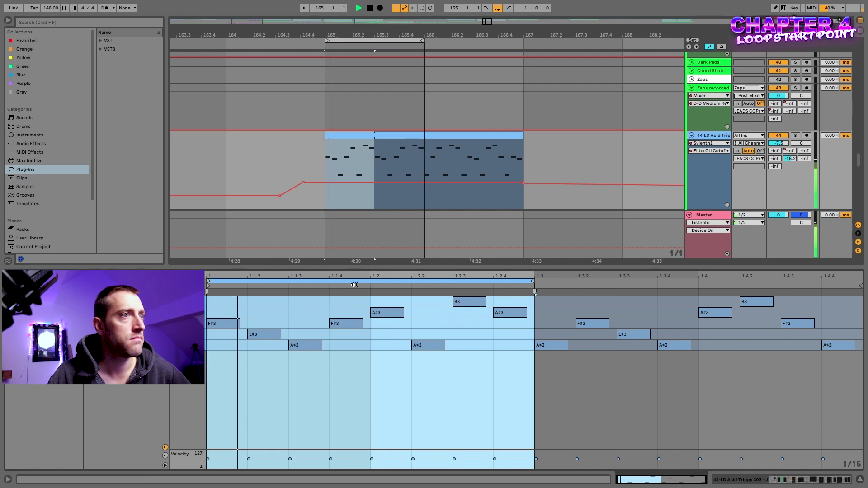
# - Shift the clip's half-bar loop to start at 1.1.3 and finally at 1.1.4 while listening, and stop playback
pyautogui.moveTo(344, 281); pyautogui.dragTo(420, 281)
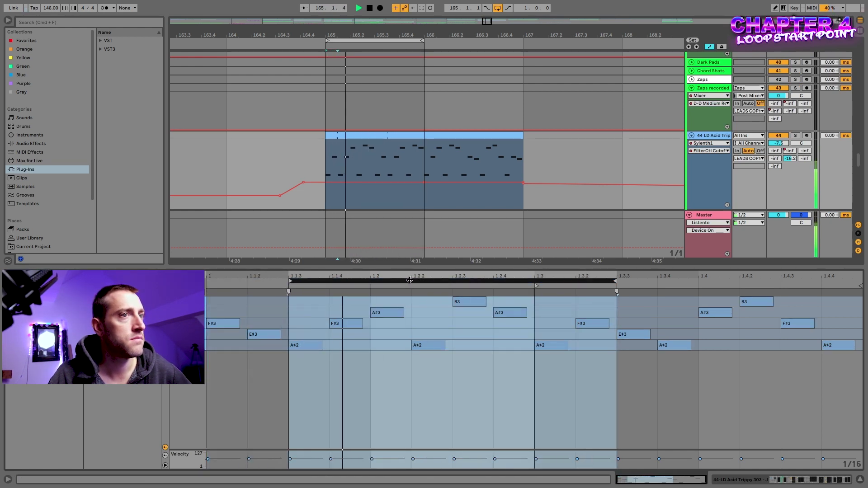
pyautogui.moveTo(409, 280); pyautogui.dragTo(453, 281)
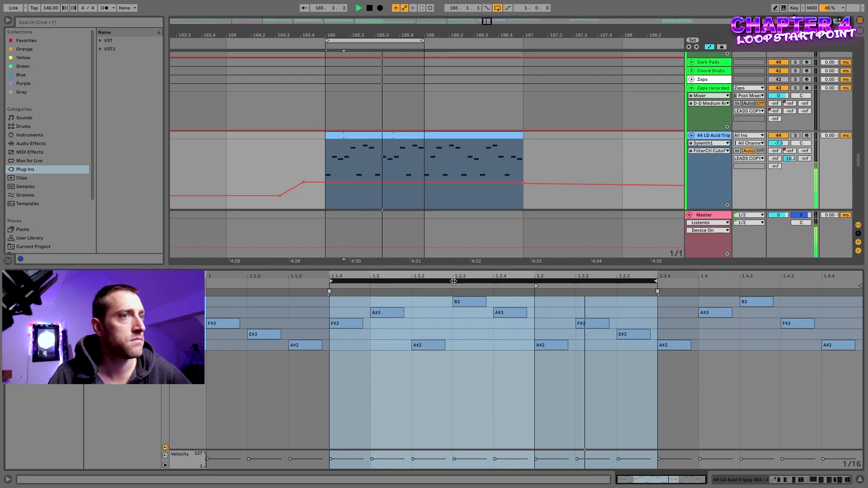
pyautogui.press('space')
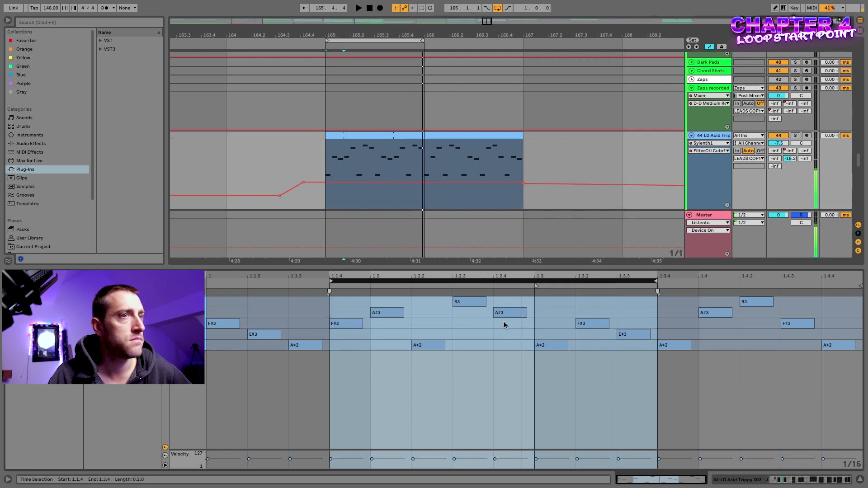
pyautogui.click(534, 288)
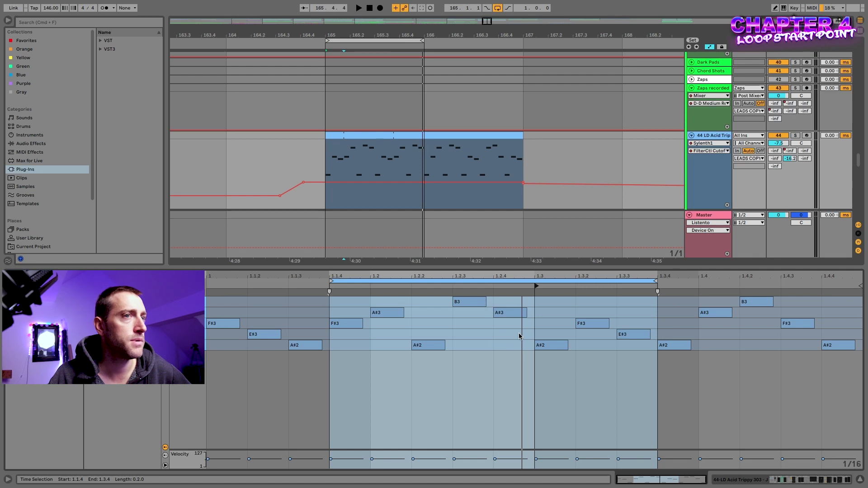
# - Move the bar 166 clip to bar 167 and duplicate the bar 165 clip into the gap
pyautogui.click(378, 137)
pyautogui.moveTo(460, 136); pyautogui.dragTo(532, 137)
pyautogui.click(408, 134)
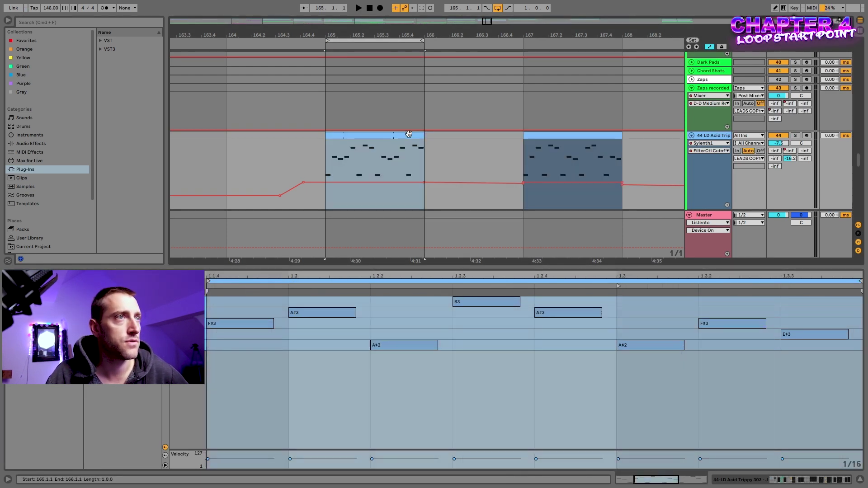
pyautogui.press('super+d')
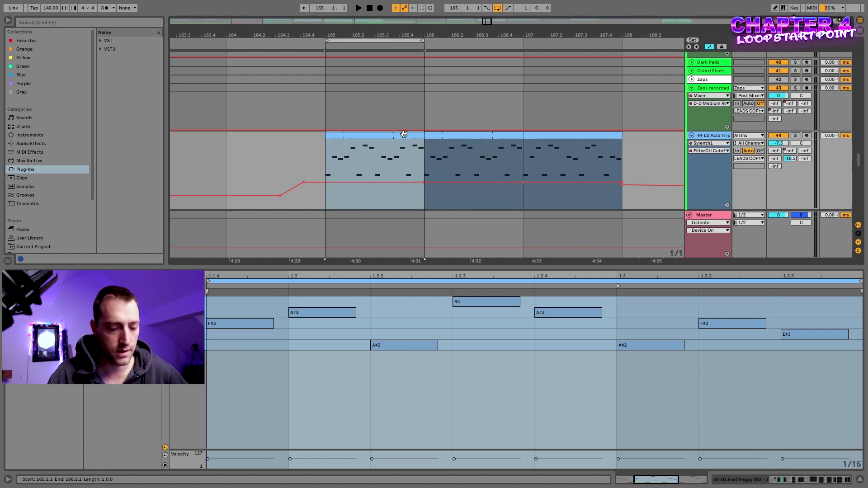
# - Consolidate the bar 165 clip and look over the notes in its second half
pyautogui.press('super+j')
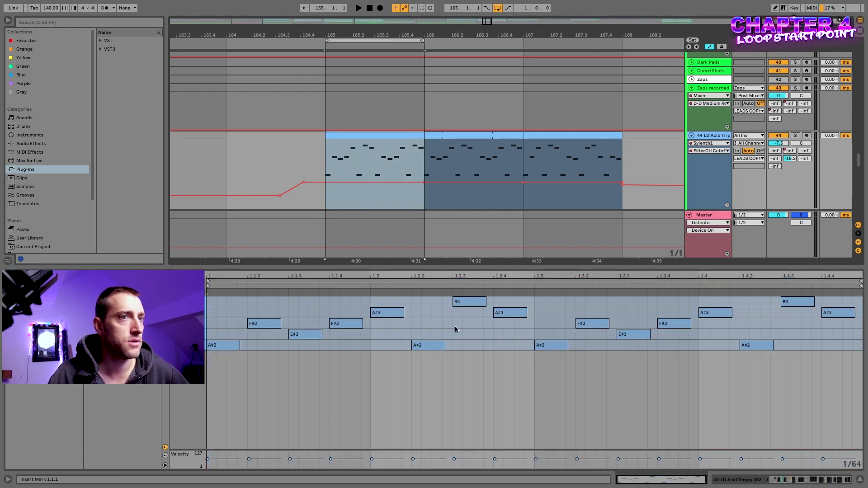
pyautogui.moveTo(696, 371); pyautogui.dragTo(820, 302)
pyautogui.moveTo(543, 399); pyautogui.dragTo(837, 296)
pyautogui.click(613, 395)
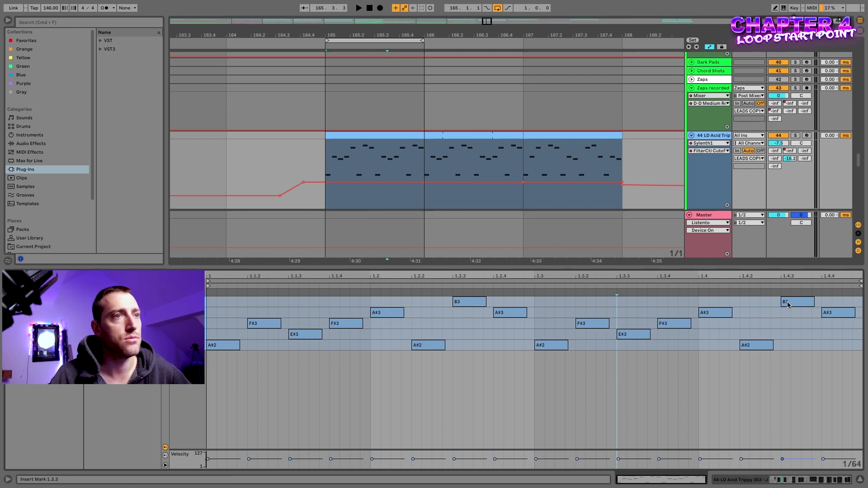
# - Try A#3 at 1.2.2, then return it to 1.2 and make the note at 1.2.2 an E#3
pyautogui.moveTo(465, 302)
pyautogui.mouseDown()
pyautogui.moveTo(468, 337)
pyautogui.moveTo(469, 303)
pyautogui.mouseUp()
pyautogui.moveTo(392, 319); pyautogui.dragTo(430, 313)
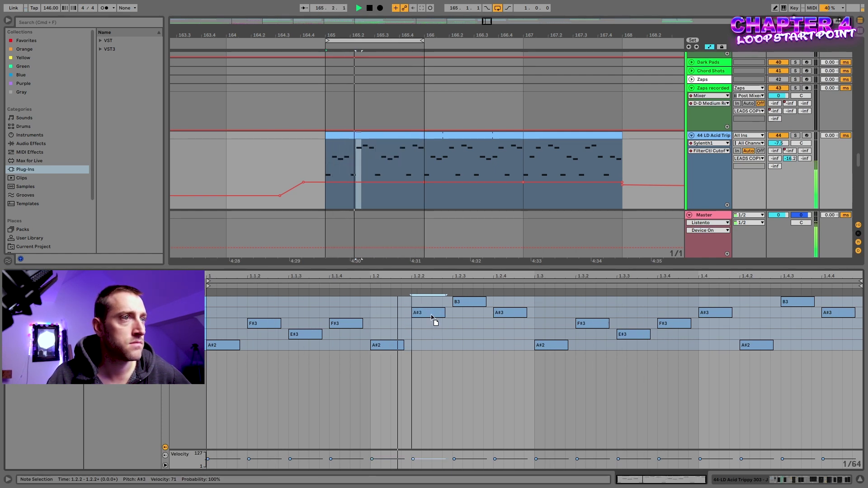
pyautogui.moveTo(430, 316); pyautogui.dragTo(399, 318)
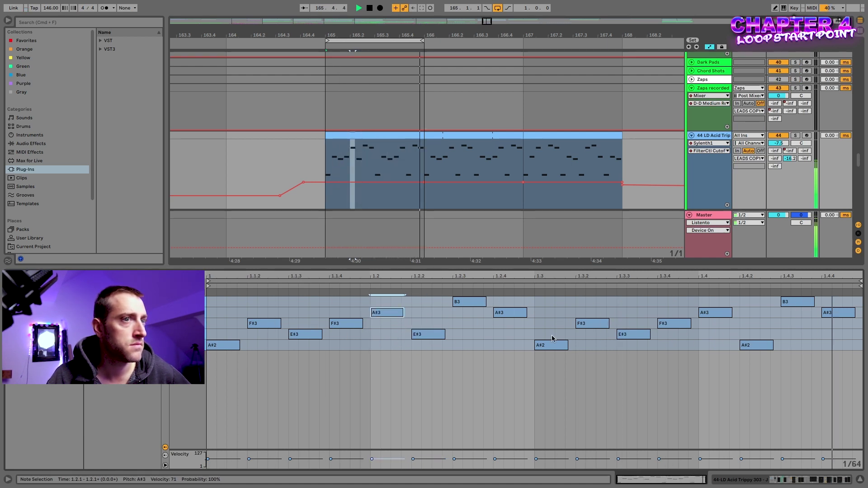
# - Raise the F#3 note at 1.3.2 to A#3, audition the loop and name the bar 165 clip A1
pyautogui.press('space')
pyautogui.click(593, 325)
pyautogui.moveTo(593, 326); pyautogui.dragTo(591, 317)
pyautogui.press('space')
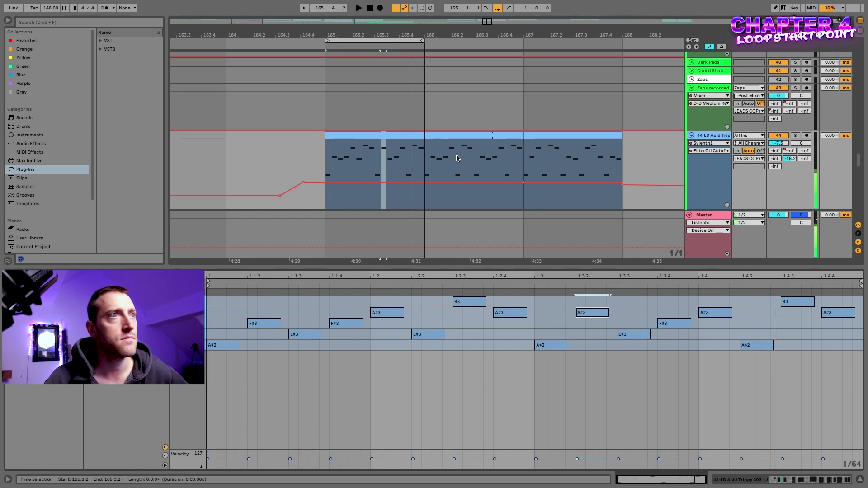
pyautogui.click(371, 138)
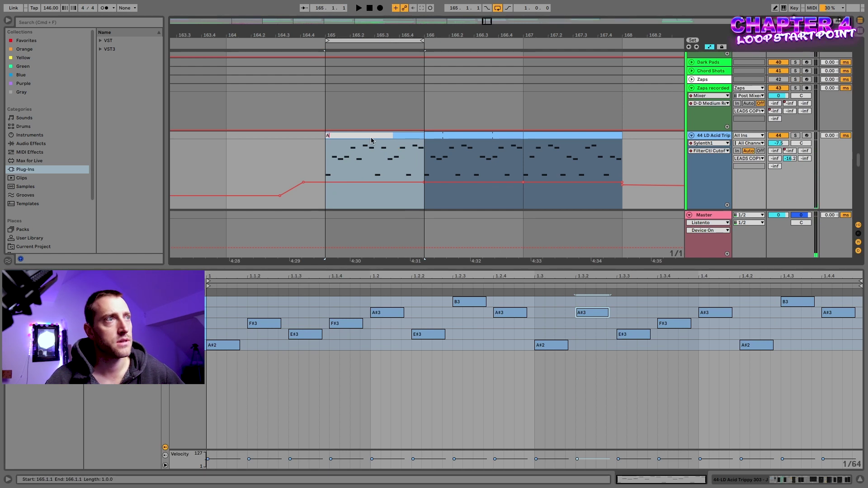
# - Set the arrangement grid to 1/2 and consolidate the first half of the bar 166 clip
pyautogui.click(480, 133)
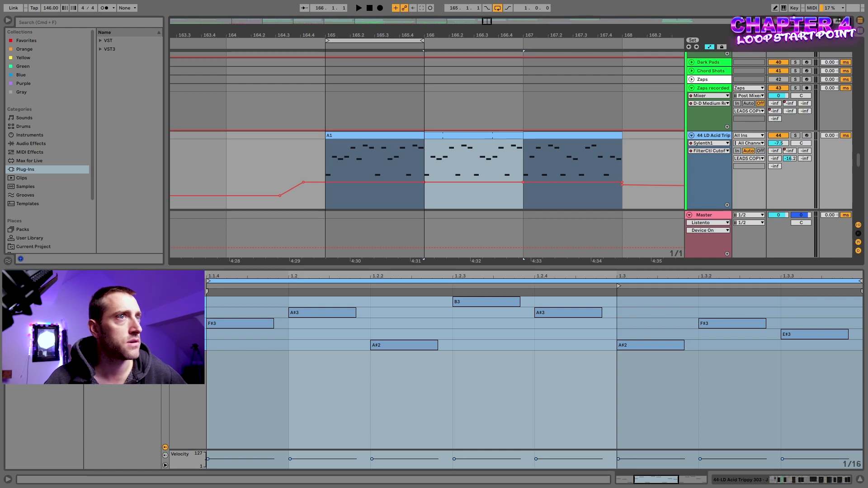
pyautogui.rightClick(465, 170)
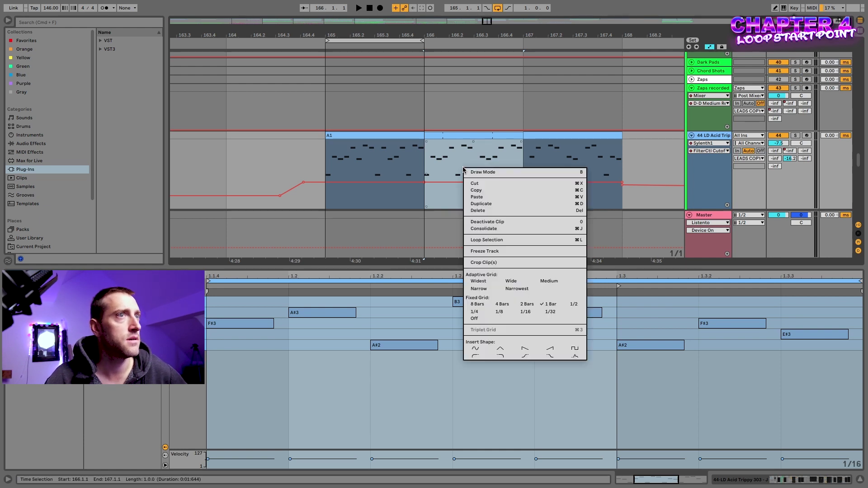
pyautogui.click(570, 303)
pyautogui.click(449, 145)
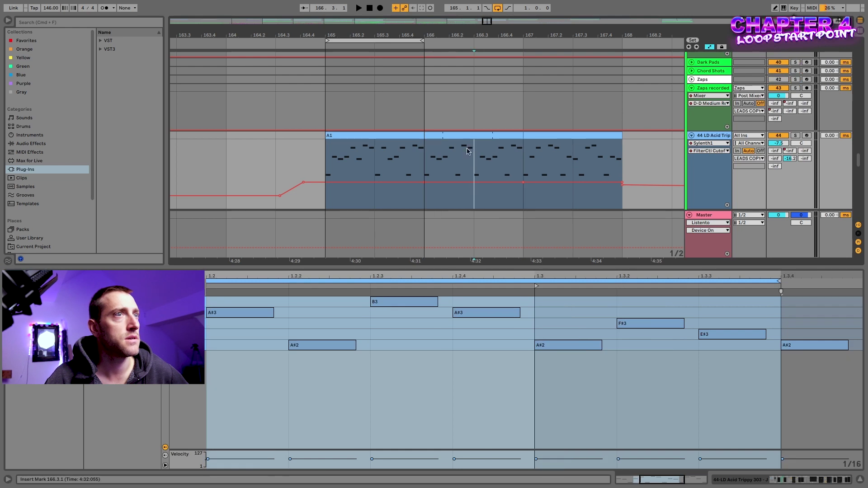
pyautogui.press('super+j')
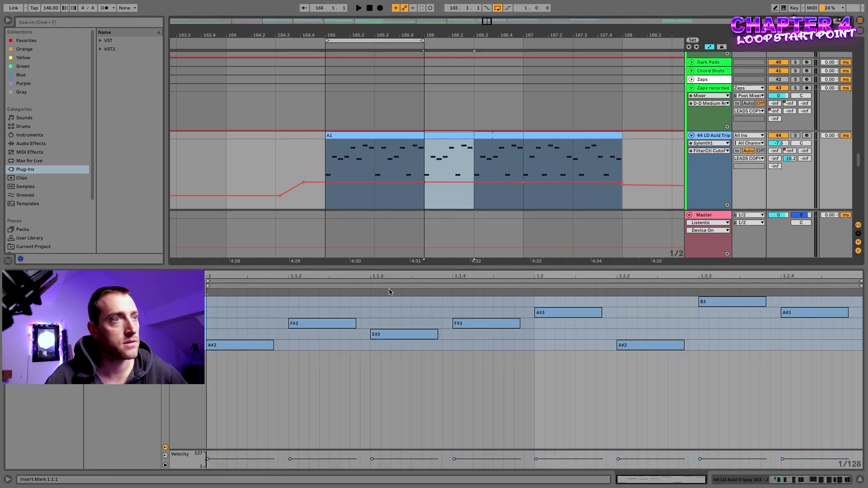
pyautogui.click(417, 393)
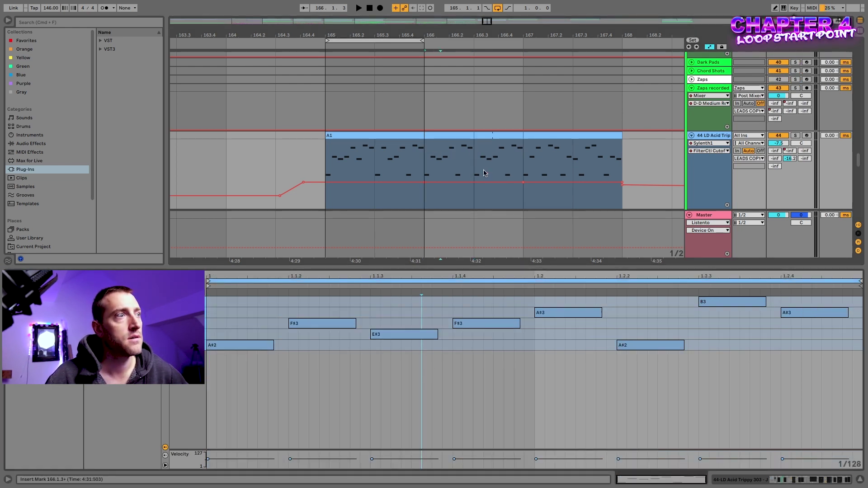
# - Extend the half-bar clip to fill bar 166, name it Short A, and name the bar 167 clip B
pyautogui.moveTo(474, 137); pyautogui.dragTo(489, 136)
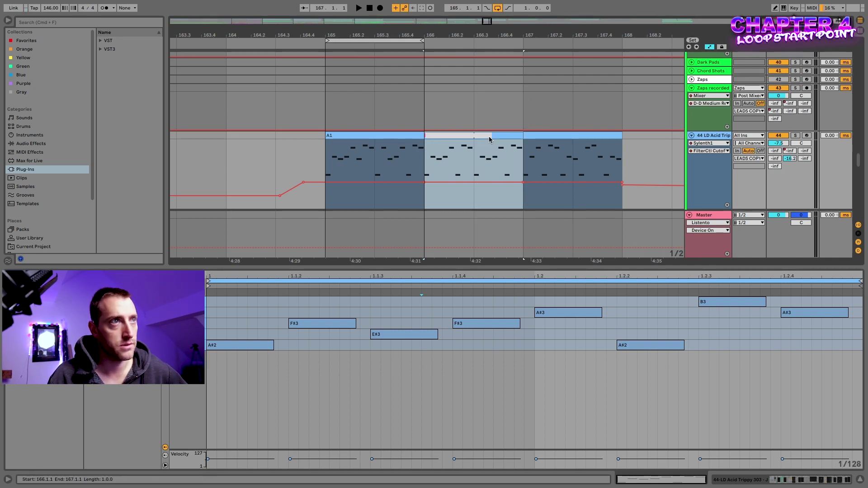
pyautogui.click(489, 137)
pyautogui.write('Short')
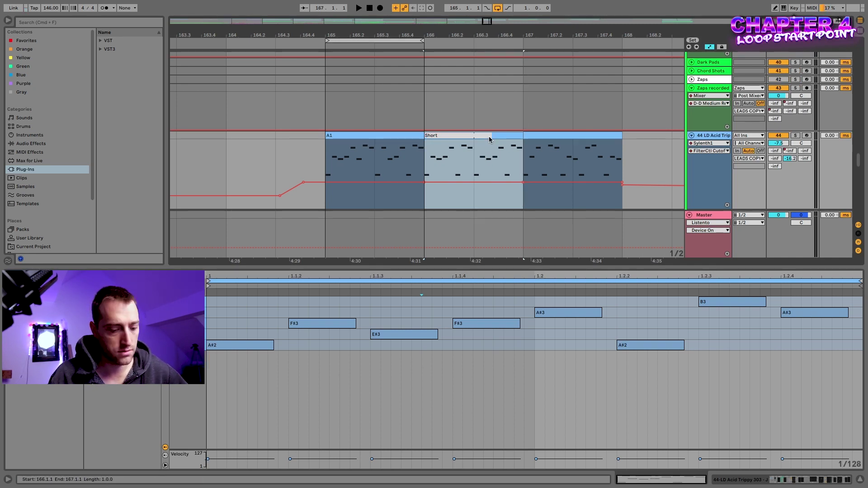
pyautogui.write(' A')
pyautogui.press('Return')
pyautogui.click(575, 136)
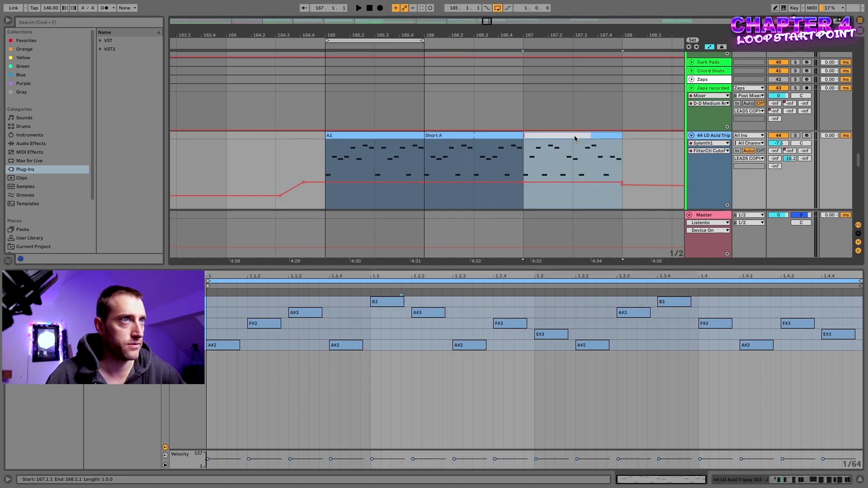
pyautogui.press('Return')
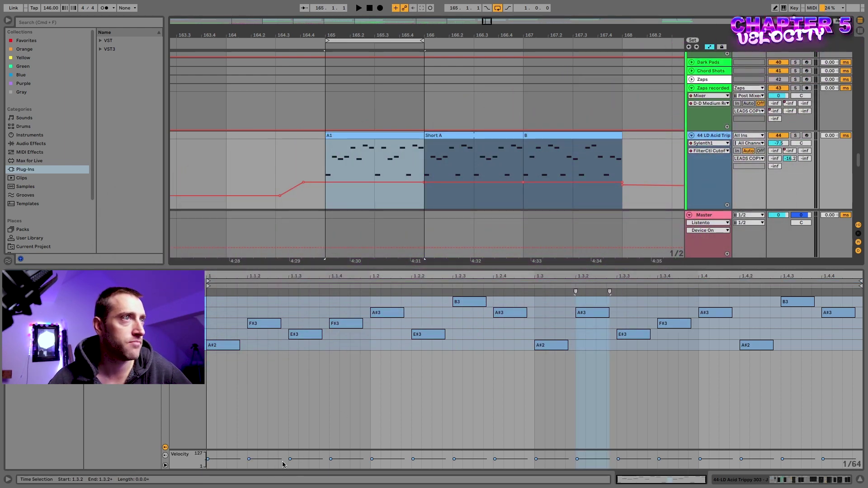
# - Play the loop, show track 44's xModLFO1 Dest1Am automation and delete its automation from 164.3.1 to 167.1.1
pyautogui.press('space')
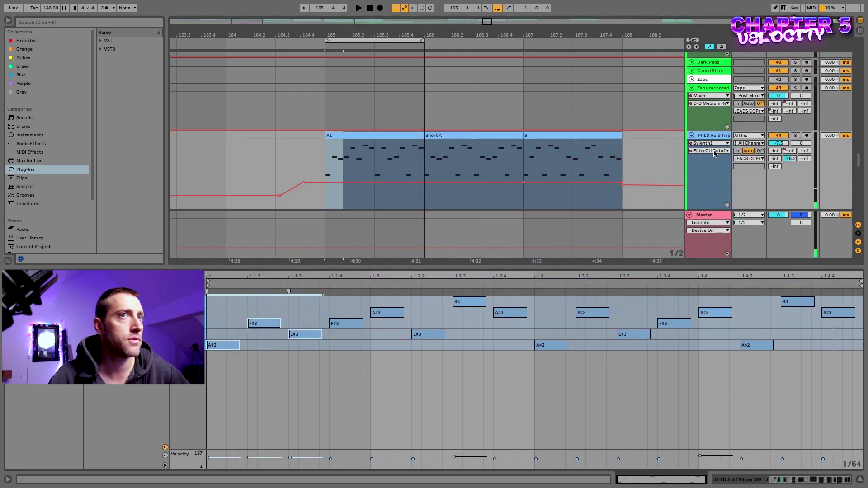
pyautogui.click(712, 151)
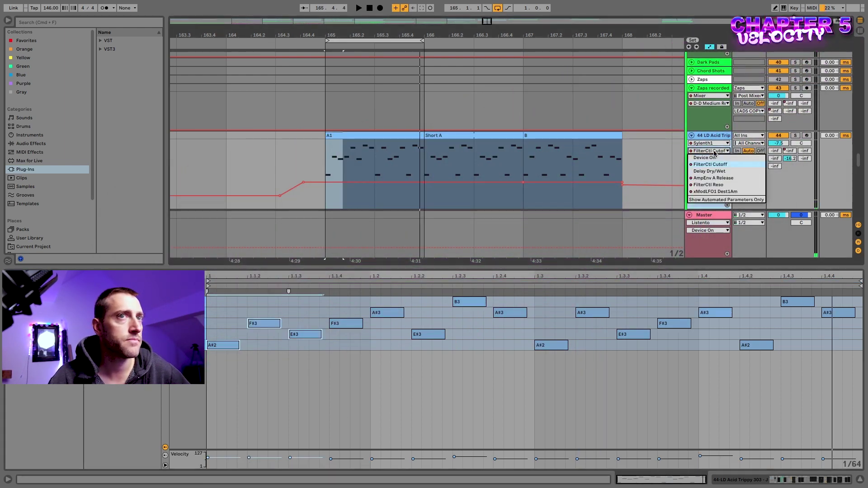
pyautogui.click(699, 191)
pyautogui.moveTo(288, 152); pyautogui.dragTo(506, 186)
pyautogui.press('Delete')
pyautogui.click(524, 208)
pyautogui.scroll(-6, 343, 171)
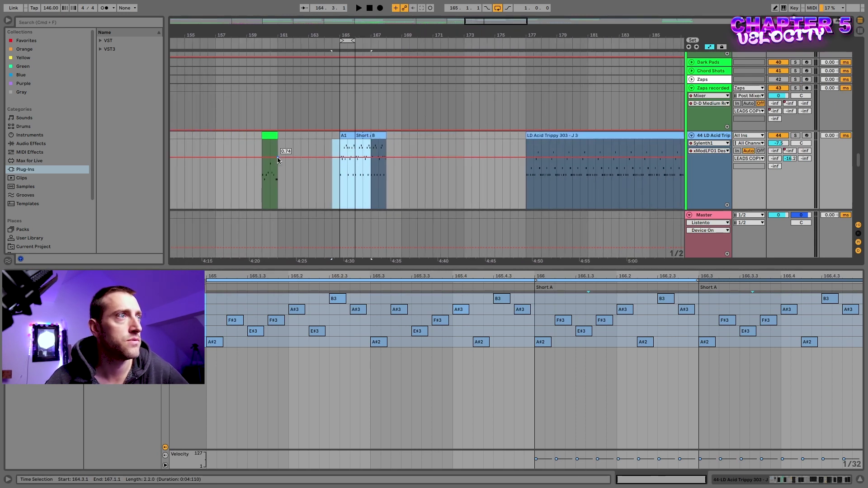
# - Show track 44's FilterCtl Cutoff automation, delete it from 163.3.1 to 169.1.1 and play the result
pyautogui.click(277, 157)
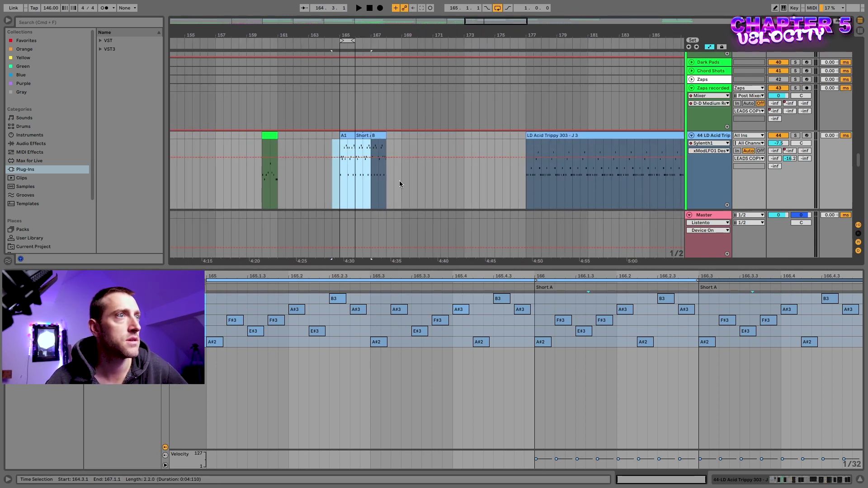
pyautogui.click(722, 151)
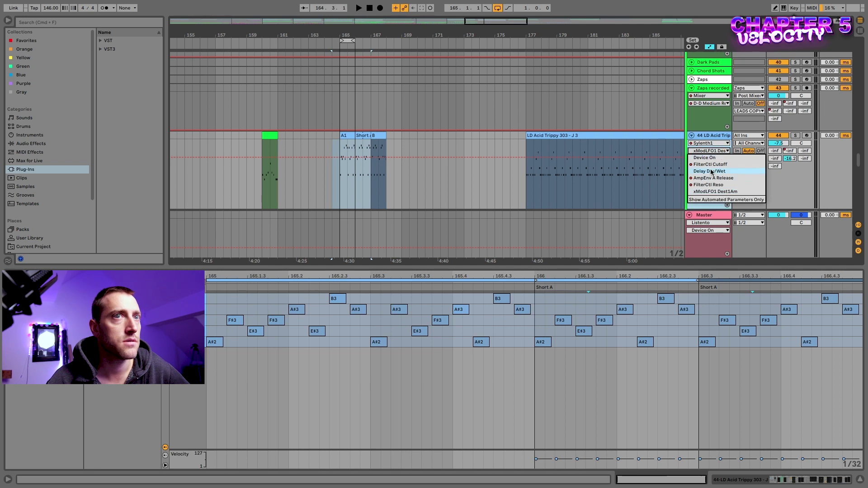
pyautogui.click(708, 166)
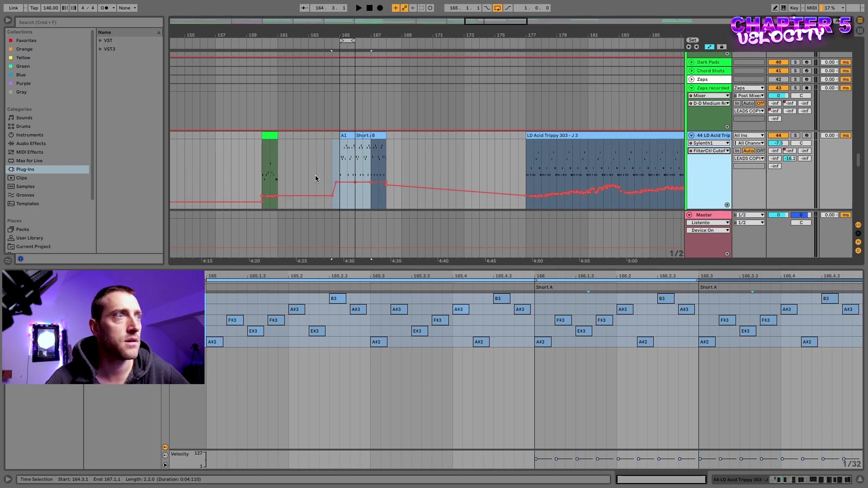
pyautogui.moveTo(321, 172); pyautogui.dragTo(398, 185)
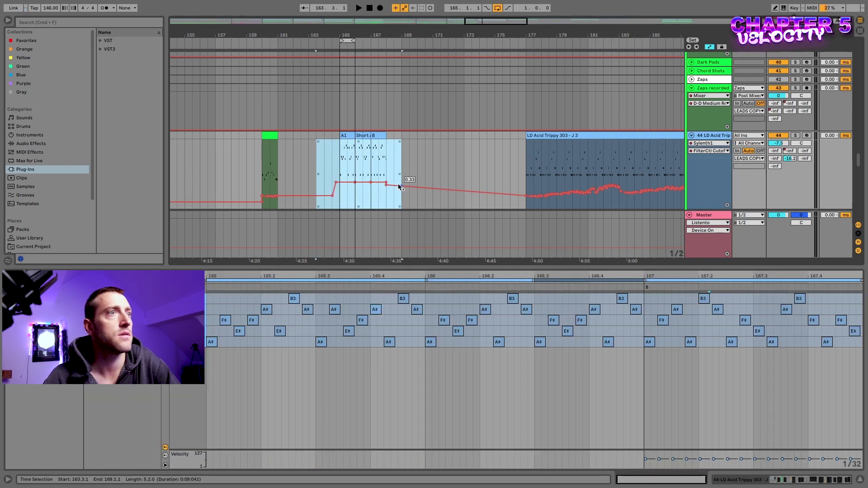
pyautogui.press('space')
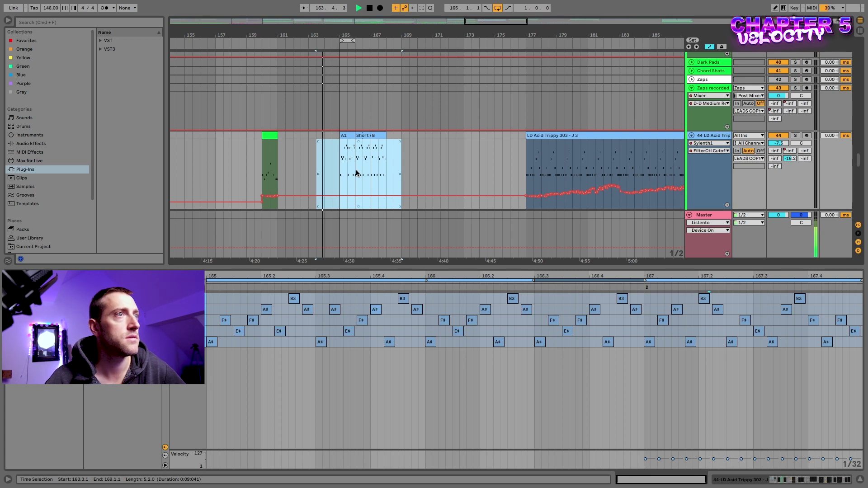
# - Open clip A1 and set the velocity of all its A#2 notes to 85
pyautogui.click(338, 168)
pyautogui.click(340, 168)
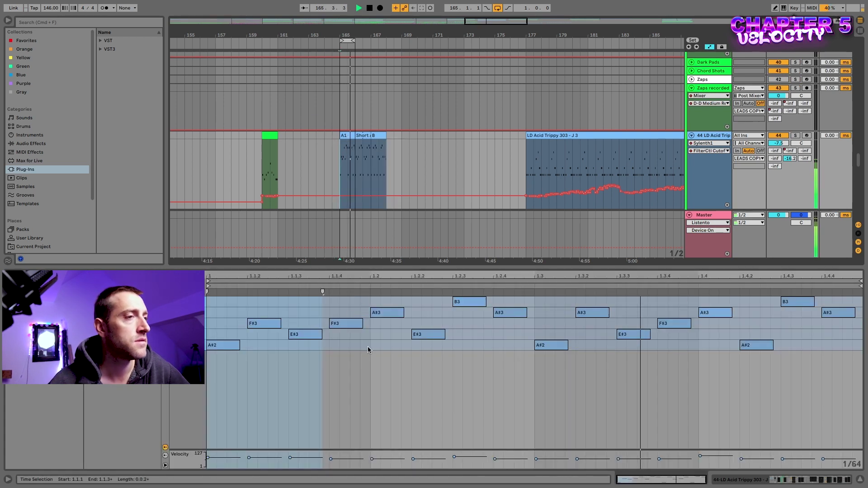
pyautogui.click(339, 391)
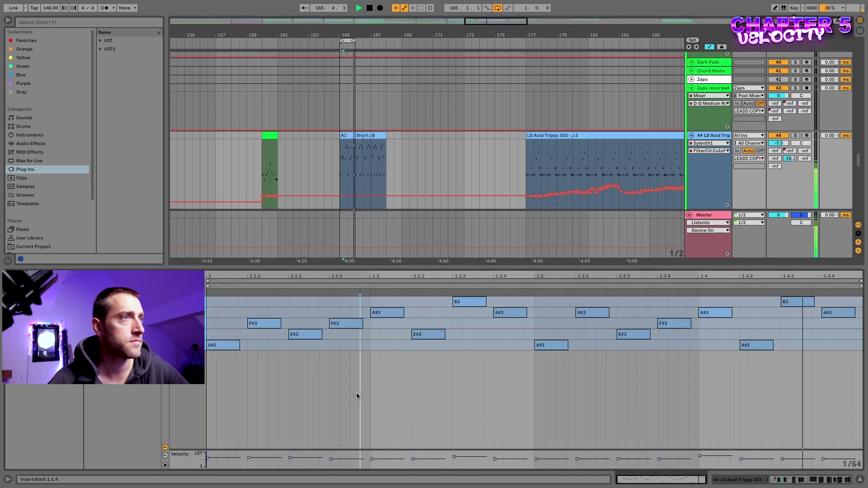
pyautogui.click(347, 136)
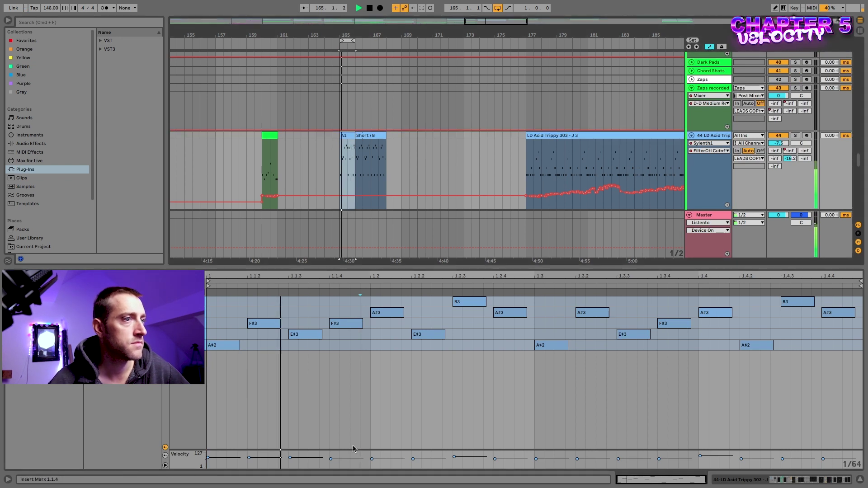
pyautogui.scroll(-1, 340, 164)
pyautogui.scroll(3, 341, 164)
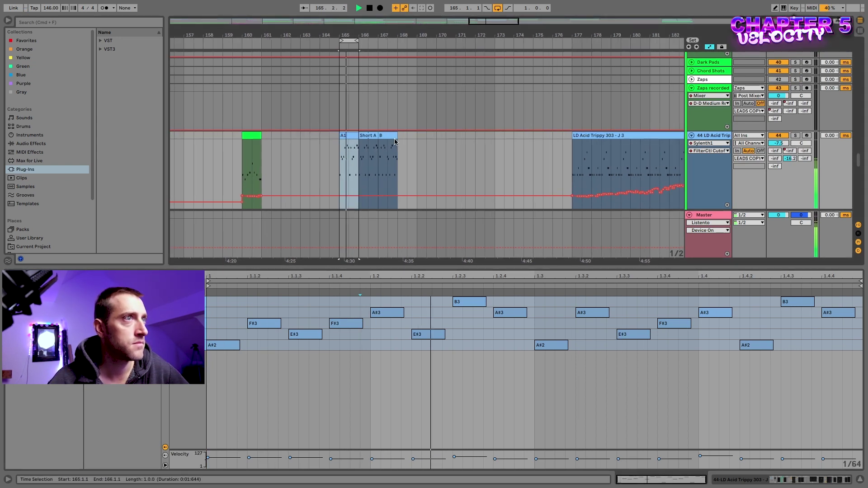
pyautogui.click(619, 460)
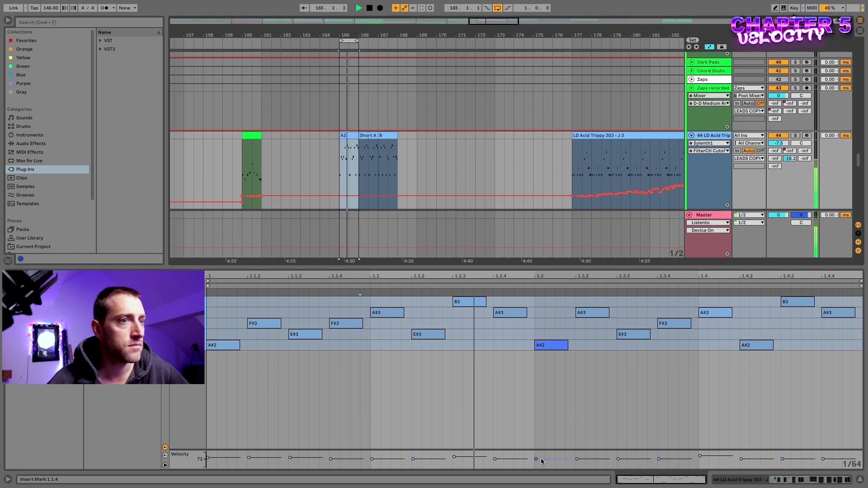
pyautogui.click(202, 345)
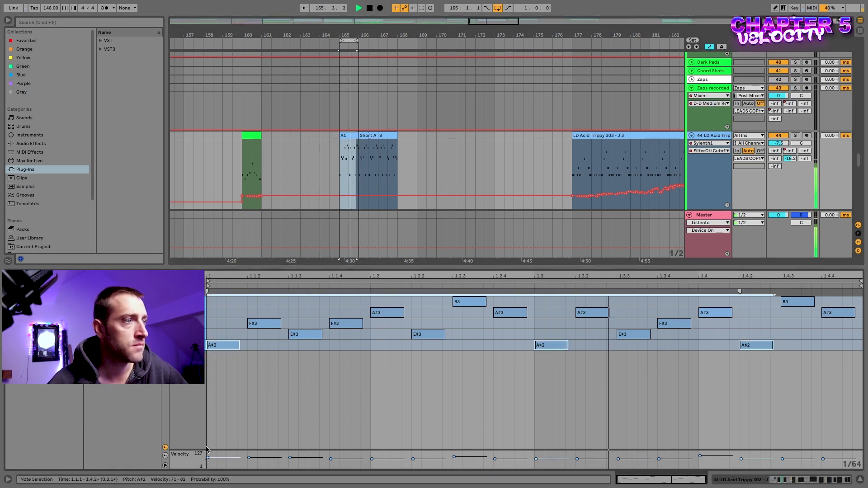
pyautogui.moveTo(208, 457)
pyautogui.mouseDown()
pyautogui.moveTo(208, 464)
pyautogui.moveTo(208, 456)
pyautogui.mouseUp()
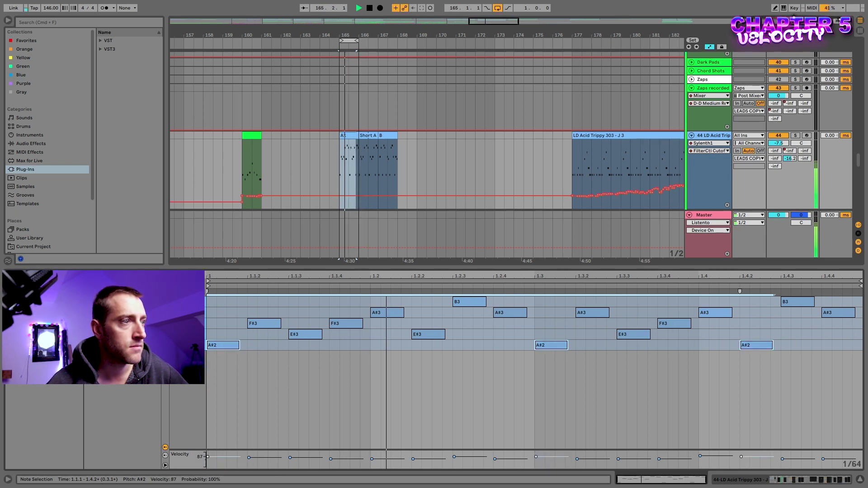
pyautogui.moveTo(207, 456); pyautogui.dragTo(208, 458)
pyautogui.click(455, 411)
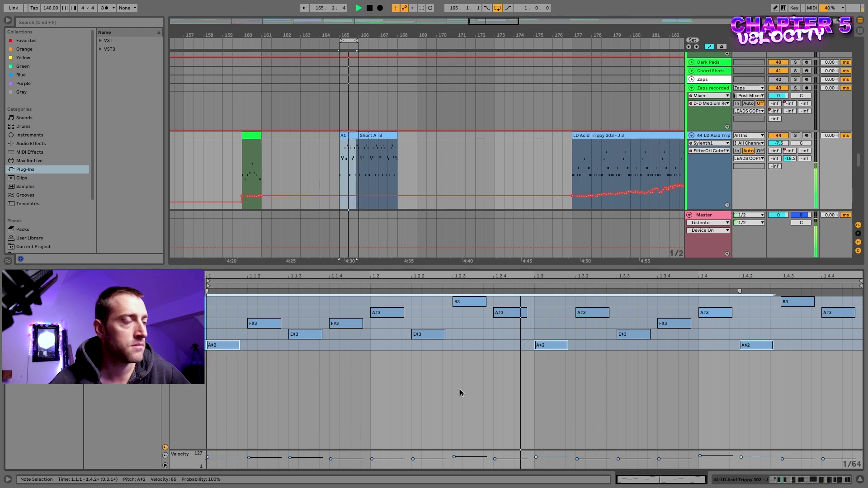
# - Loop clip Short A over bar 166 and adjust the velocity of the A#2 note at 1.2.2
pyautogui.click(366, 135)
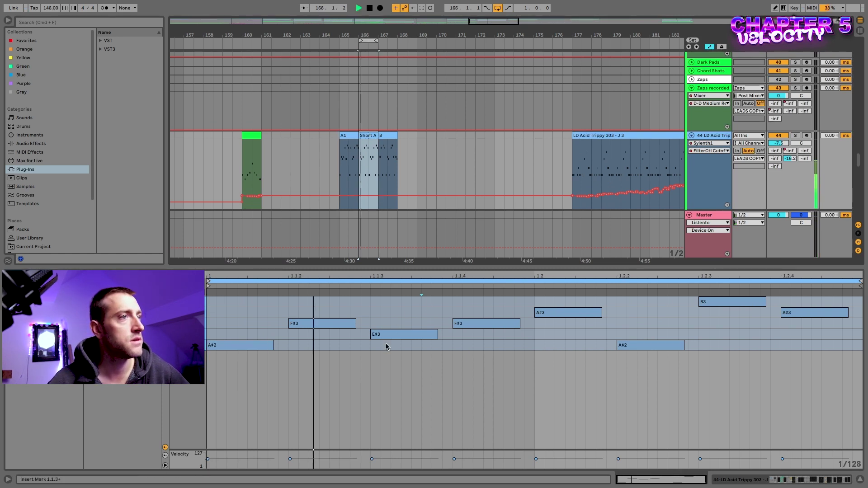
pyautogui.click(197, 345)
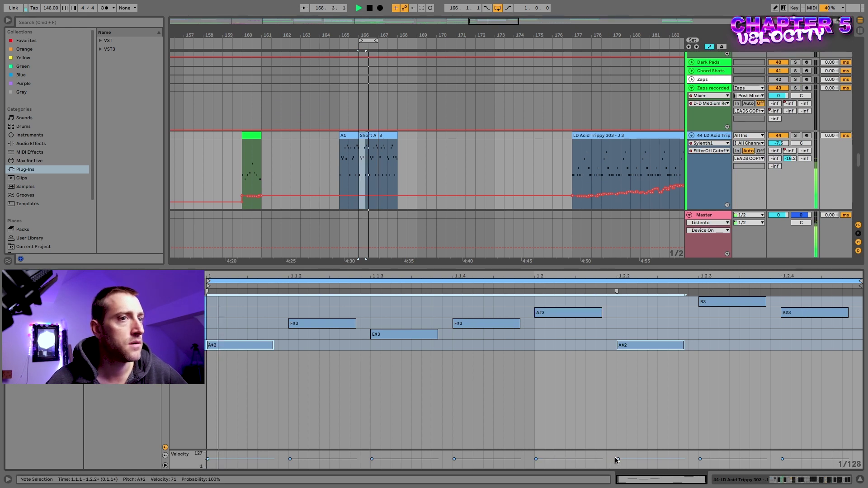
pyautogui.moveTo(618, 460); pyautogui.dragTo(617, 456)
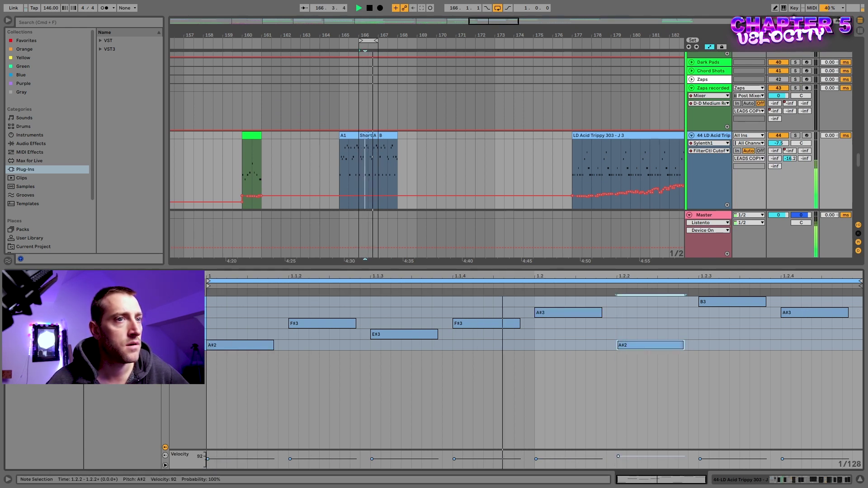
pyautogui.moveTo(618, 456); pyautogui.dragTo(618, 459)
# - Set the velocity of Short A's B3 at 1.2.3 to 82 and its A#3 at 1.2.4 to 70
pyautogui.click(709, 303)
pyautogui.moveTo(701, 458); pyautogui.dragTo(700, 457)
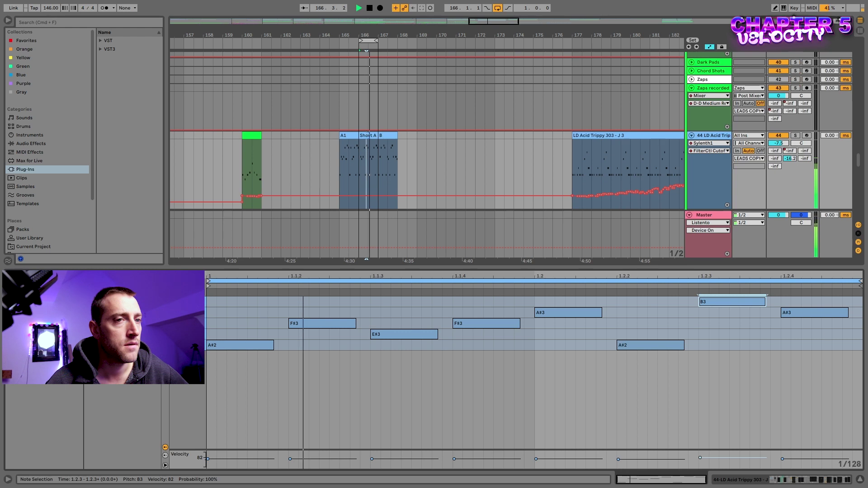
pyautogui.moveTo(782, 458); pyautogui.dragTo(782, 459)
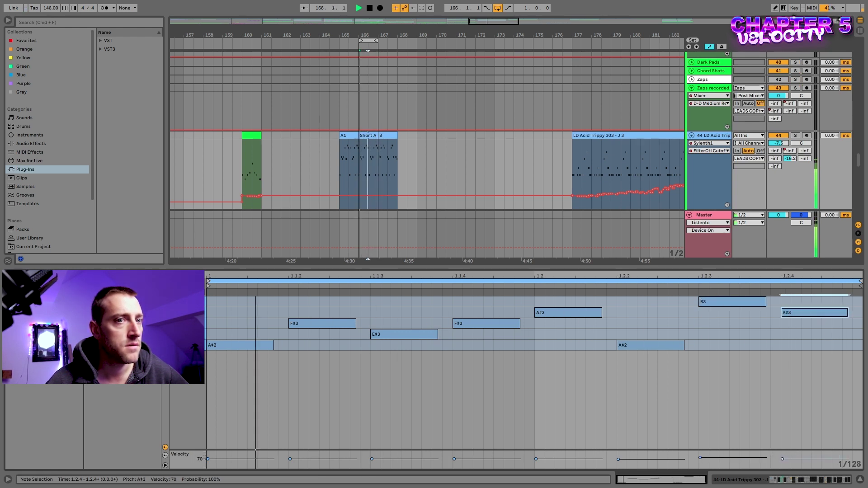
# - Set the velocities of Short A's F#3 at 1.1.2 to 75 and its E#3 at 1.1.3 and F#3 at 1.1.4 to 69
pyautogui.moveTo(207, 459); pyautogui.dragTo(207, 466)
pyautogui.press('super+z')
pyautogui.moveTo(290, 459); pyautogui.dragTo(290, 459)
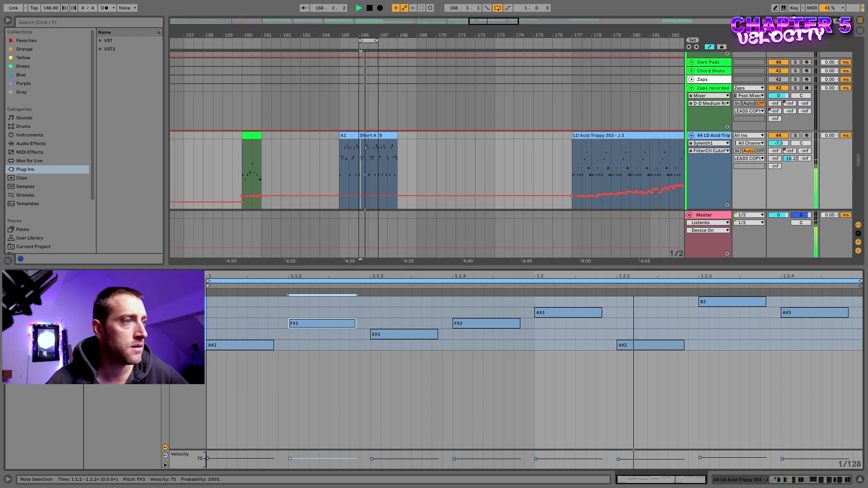
pyautogui.moveTo(371, 458); pyautogui.dragTo(371, 459)
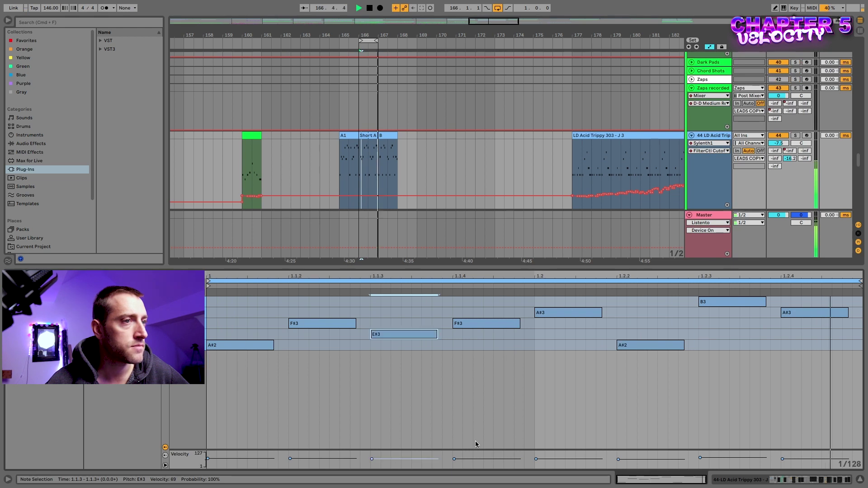
pyautogui.moveTo(454, 459); pyautogui.dragTo(453, 458)
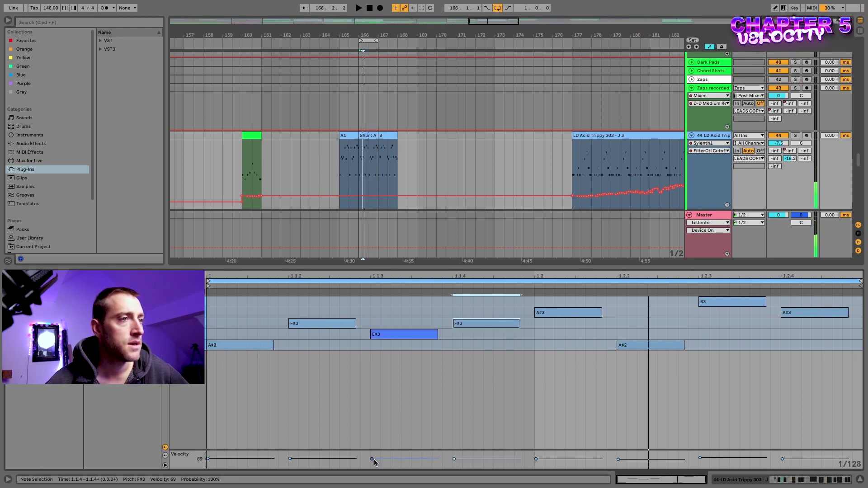
pyautogui.press('super+a')
pyautogui.press('space')
pyautogui.moveTo(454, 458); pyautogui.dragTo(454, 459)
pyautogui.press('space')
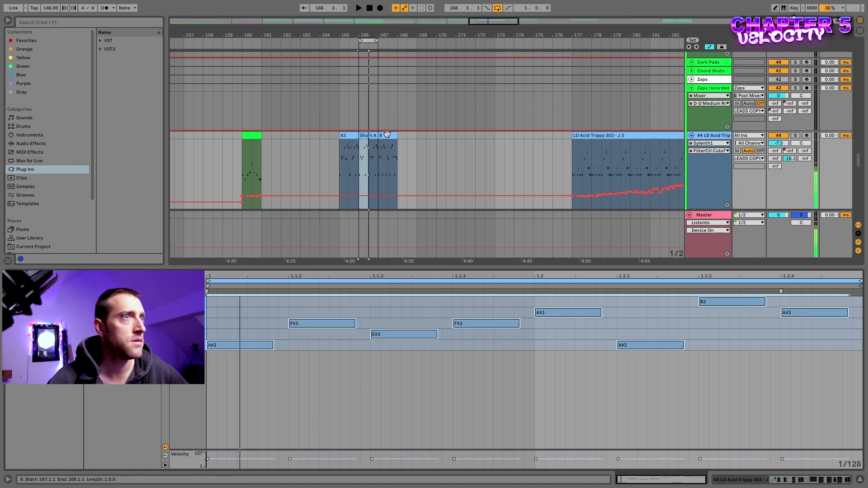
# - Open clip B, move the arrangement loop to bar 167 and play it
pyautogui.click(386, 153)
pyautogui.click(370, 383)
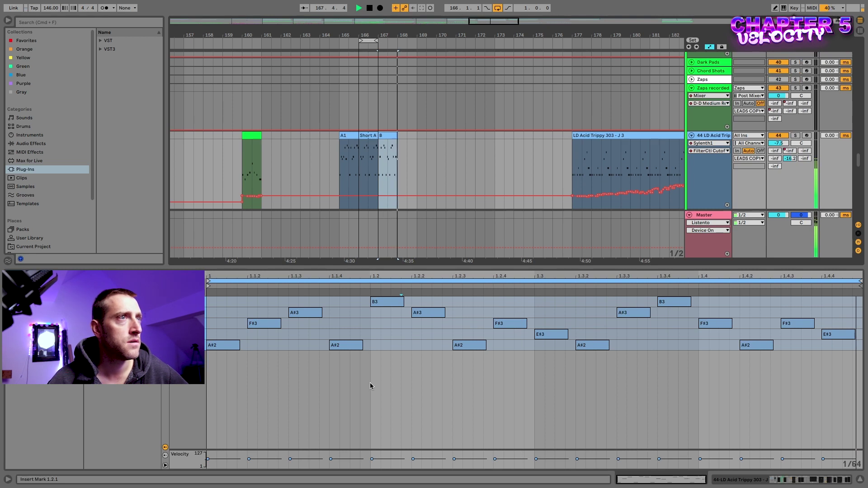
pyautogui.press('space')
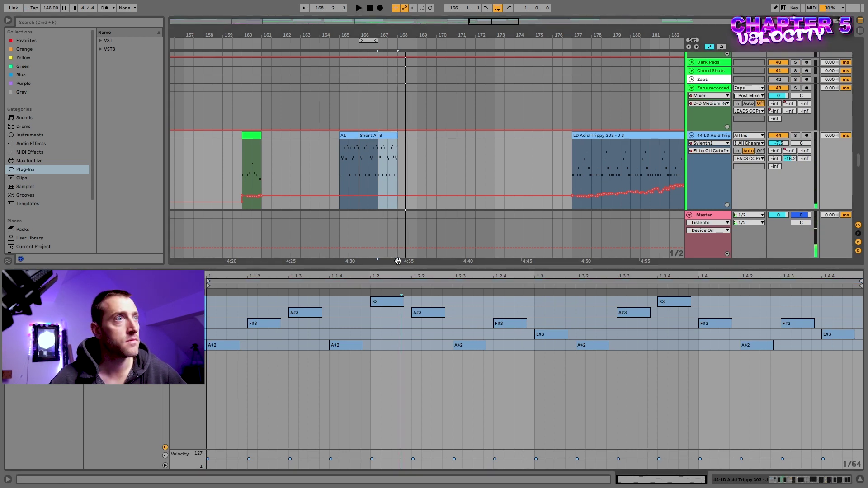
pyautogui.press('space')
pyautogui.press('super+l')
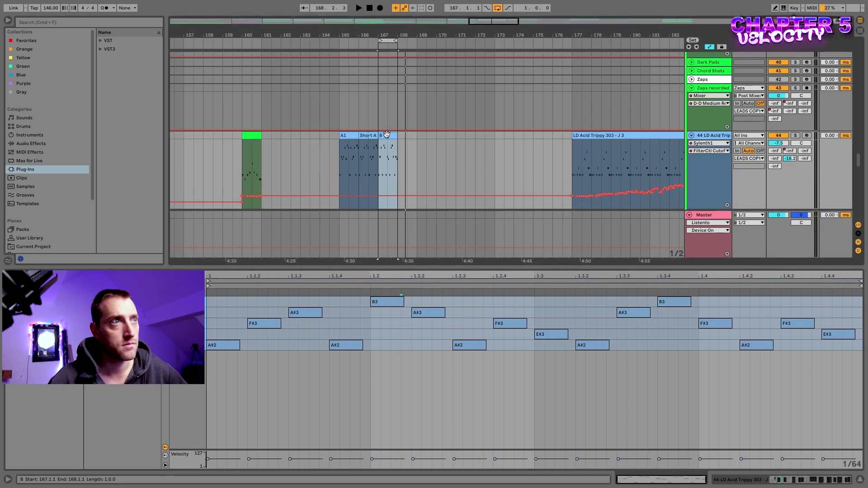
pyautogui.click(464, 404)
pyautogui.press('super+a')
pyautogui.click(445, 420)
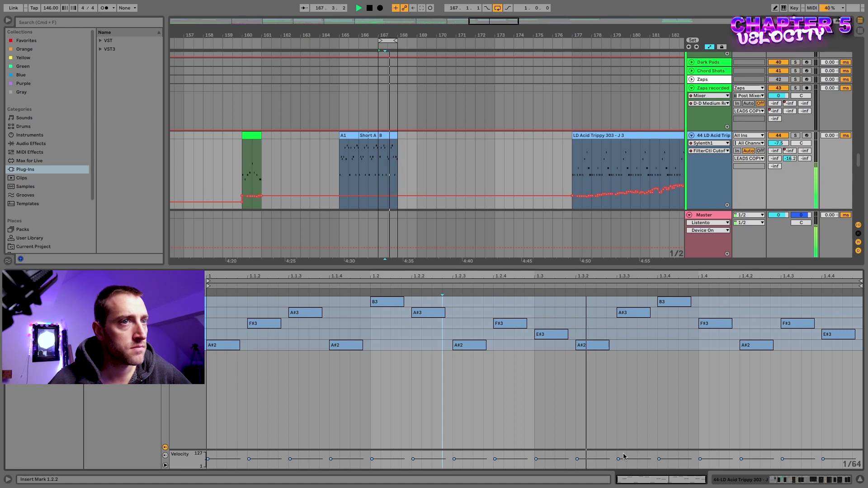
# - Try raising the velocities of clip B's A#3 at 1.3.3 and B3 at 1.3.4, and undo the changes
pyautogui.moveTo(617, 459); pyautogui.dragTo(617, 455)
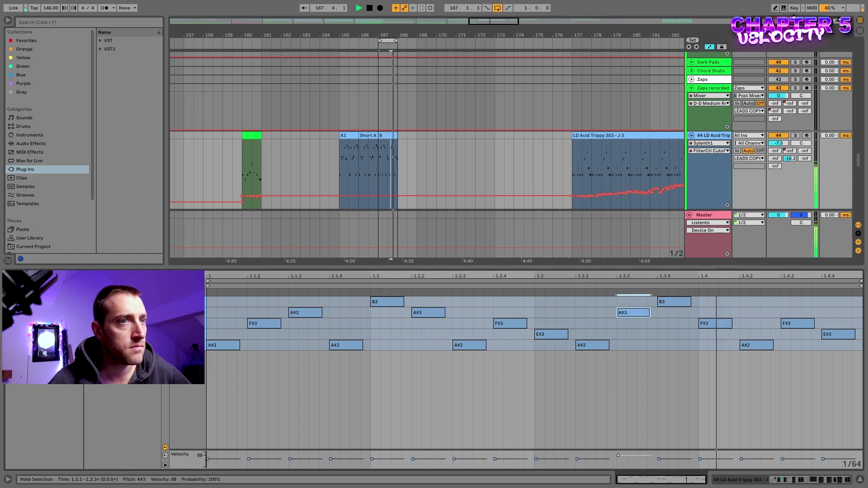
pyautogui.moveTo(618, 455); pyautogui.dragTo(658, 456)
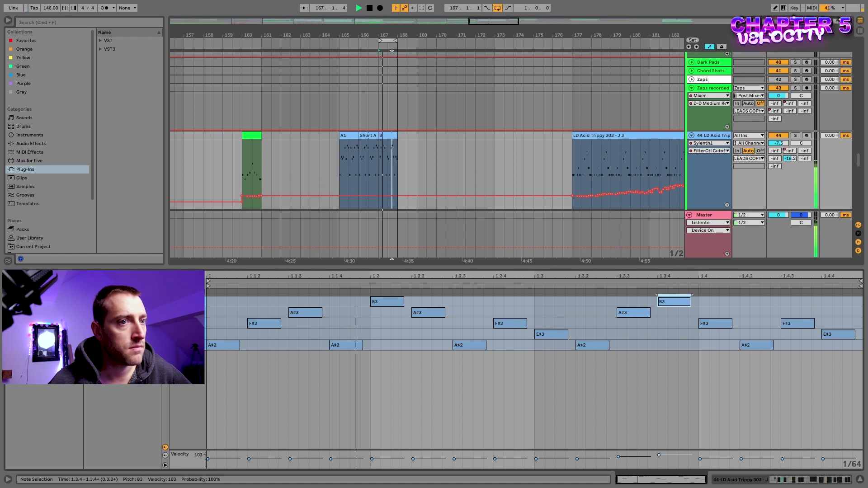
pyautogui.press('super+z')
pyautogui.press('super+z')
pyautogui.press('super+z')
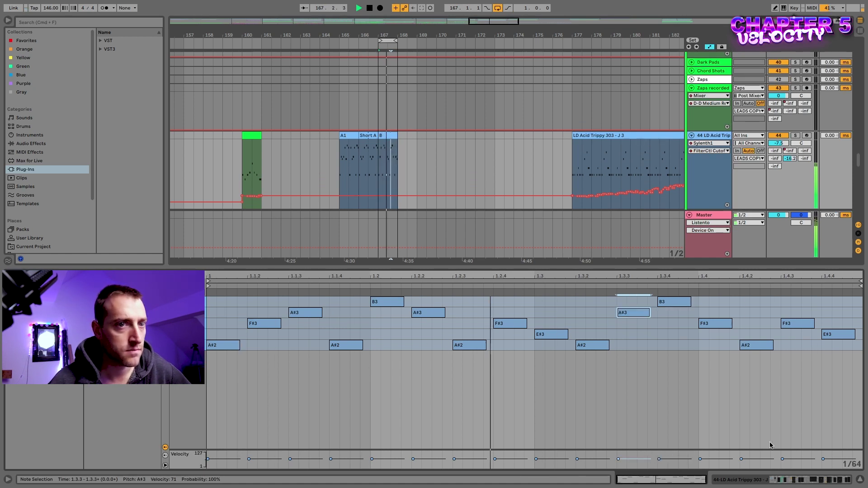
# - Set the velocities of clip B's A#2 at 1.4.2, E#3 at 1.4.4 and F#3 at 1.2.4 to 84
pyautogui.moveTo(742, 459); pyautogui.dragTo(741, 455)
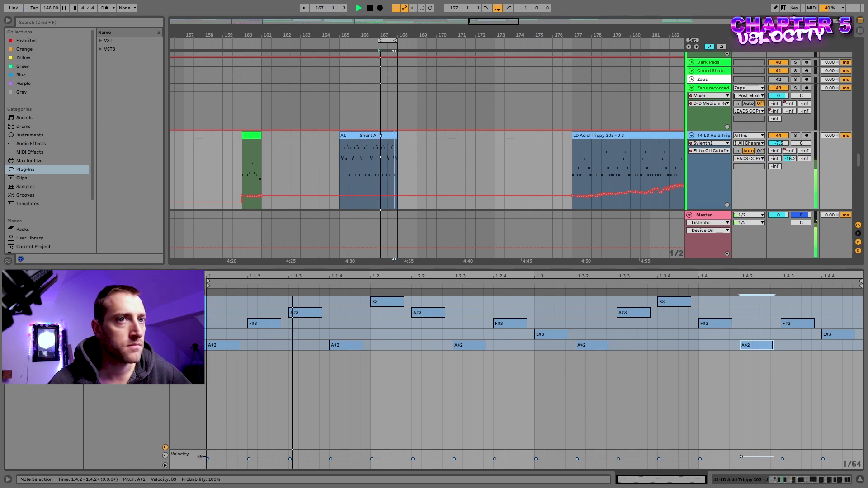
pyautogui.moveTo(741, 456); pyautogui.dragTo(741, 457)
pyautogui.moveTo(822, 459); pyautogui.dragTo(822, 458)
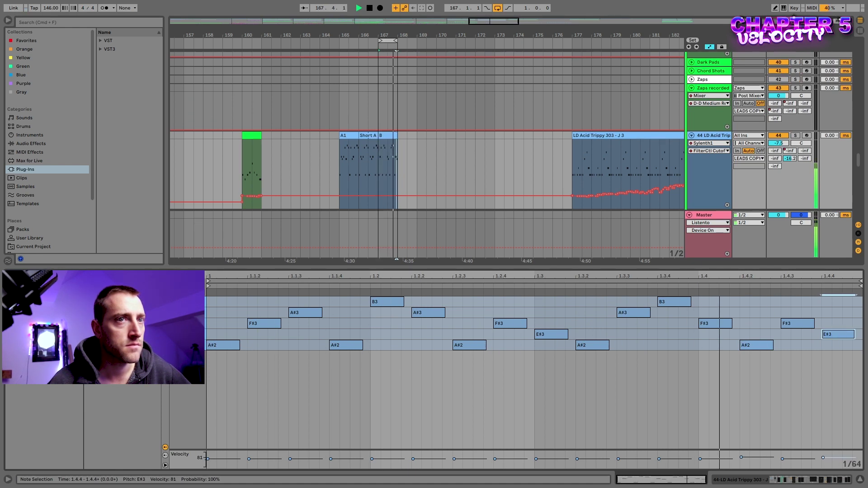
pyautogui.moveTo(822, 459); pyautogui.dragTo(823, 458)
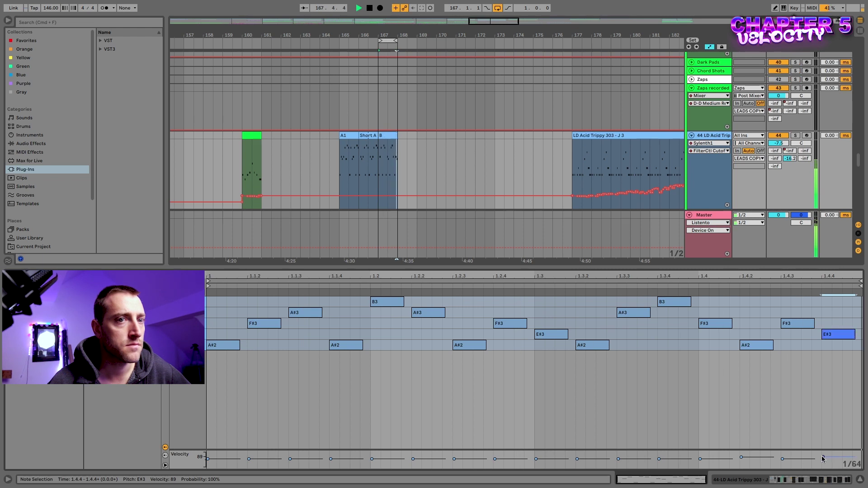
pyautogui.click(494, 458)
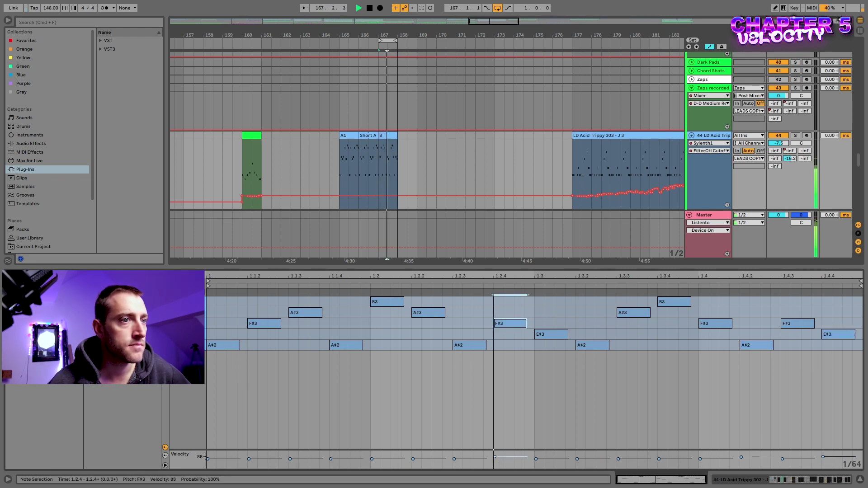
pyautogui.moveTo(495, 459); pyautogui.dragTo(494, 459)
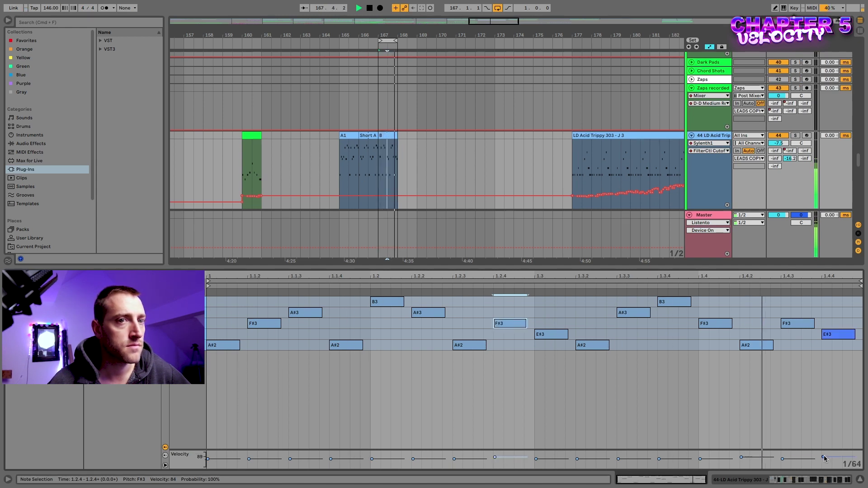
pyautogui.click(741, 457)
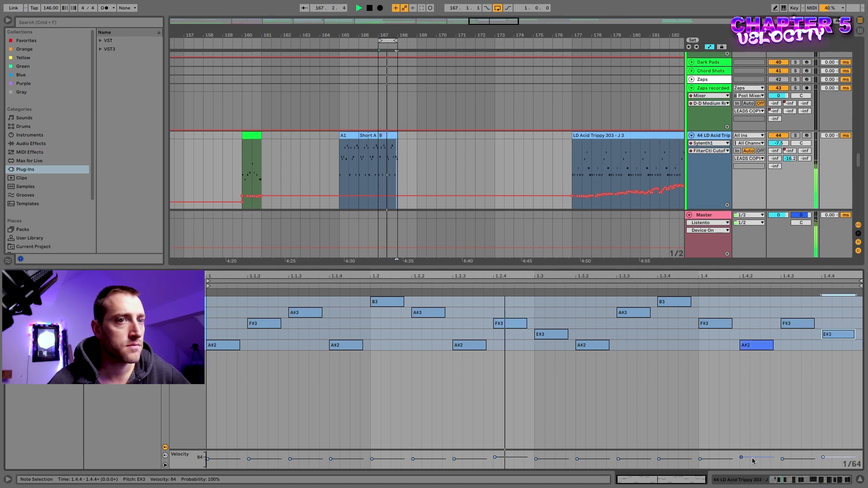
# - Set the velocity of the A#3 note at 1.1.3 to 102 and the F#3 note at 1.1.2 to 81 during playback
pyautogui.click(248, 457)
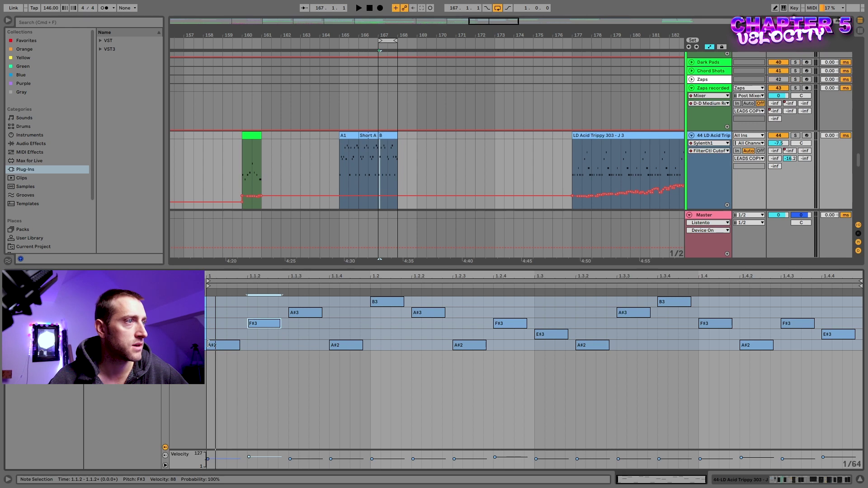
pyautogui.click(307, 312)
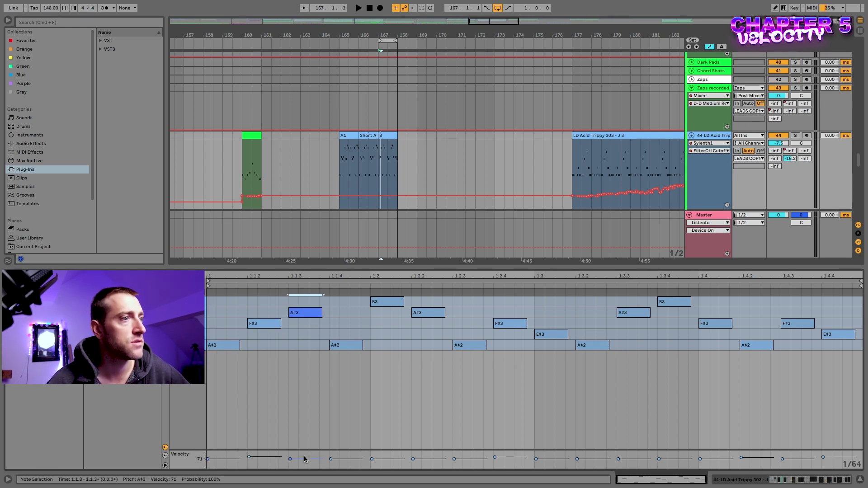
pyautogui.press('space')
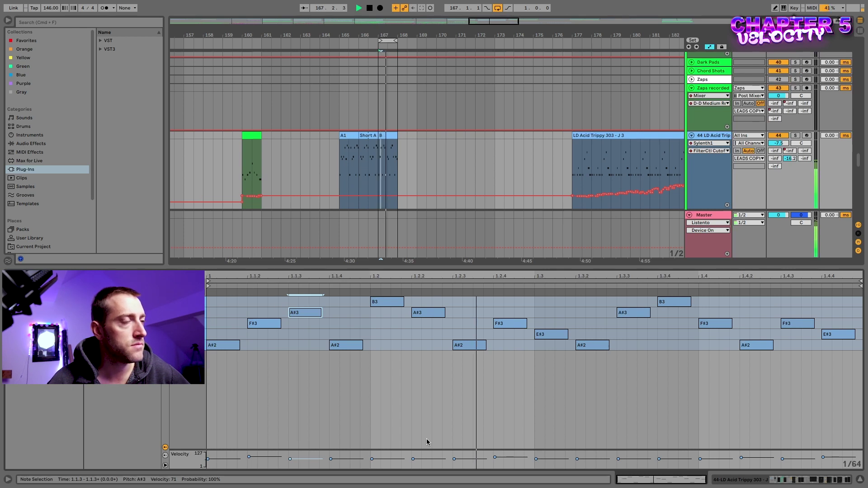
pyautogui.moveTo(289, 459); pyautogui.dragTo(290, 455)
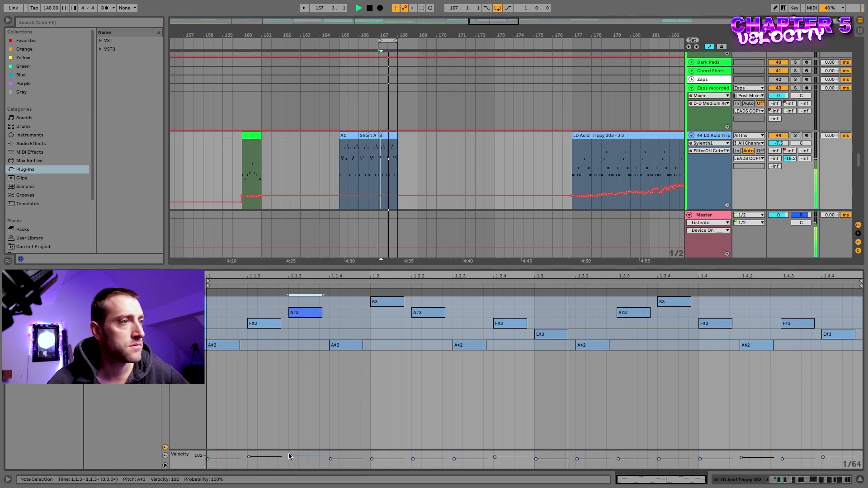
pyautogui.click(248, 459)
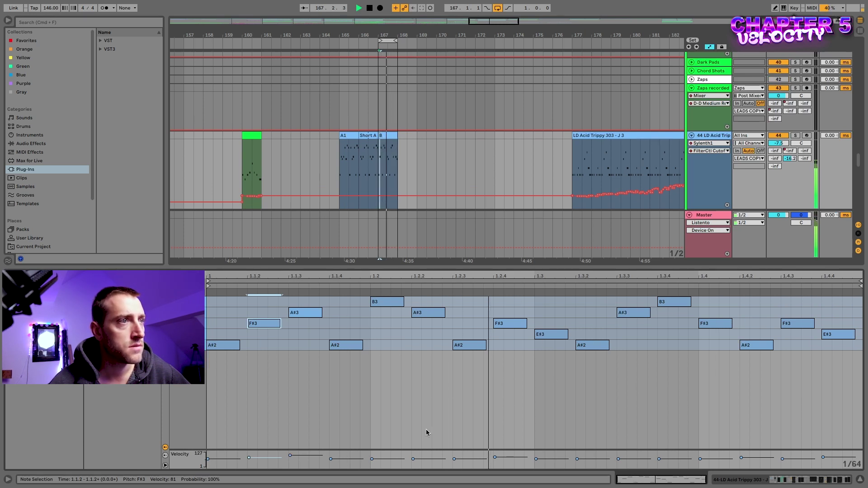
pyautogui.press('space')
# - Move the LD Acid Trippy 303 - J 3 clip that starts at bar 197 to bar 168
pyautogui.scroll(-5, 411, 184)
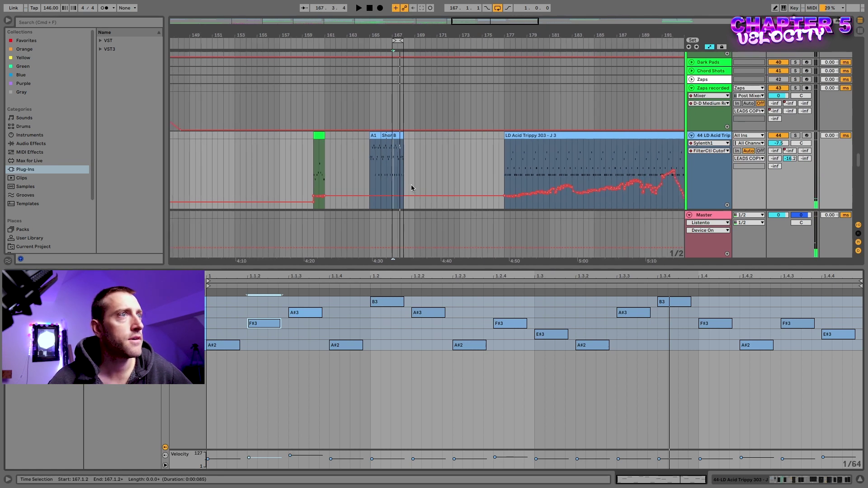
pyautogui.hscroll(4, 417, 185)
pyautogui.click(583, 125)
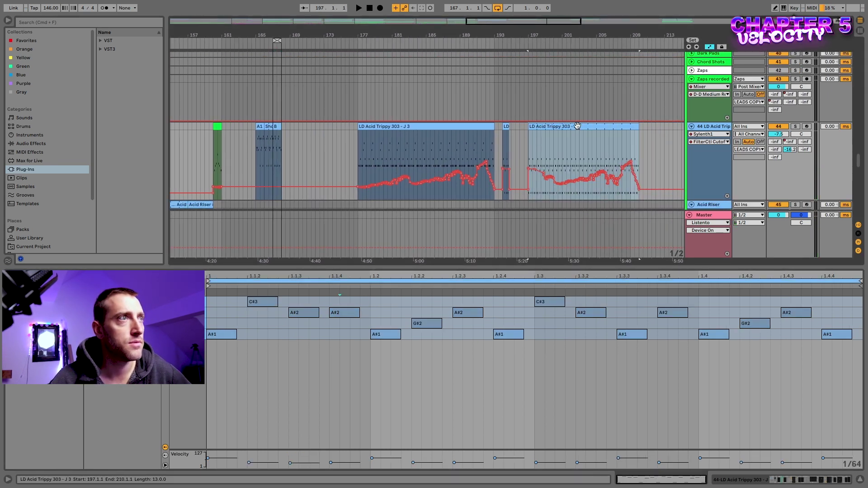
pyautogui.moveTo(571, 131); pyautogui.dragTo(320, 133)
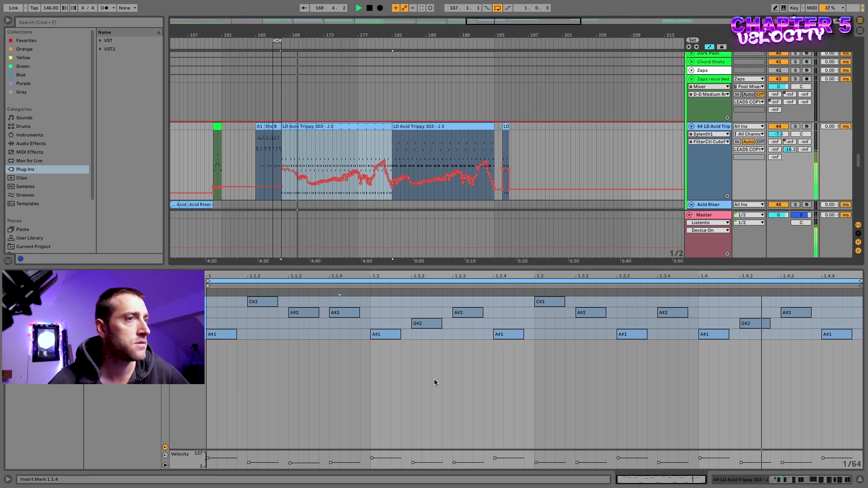
# - Set all notes in the moved acid clip's one-bar pattern to the same velocity of 69 during playback
pyautogui.press('super+a')
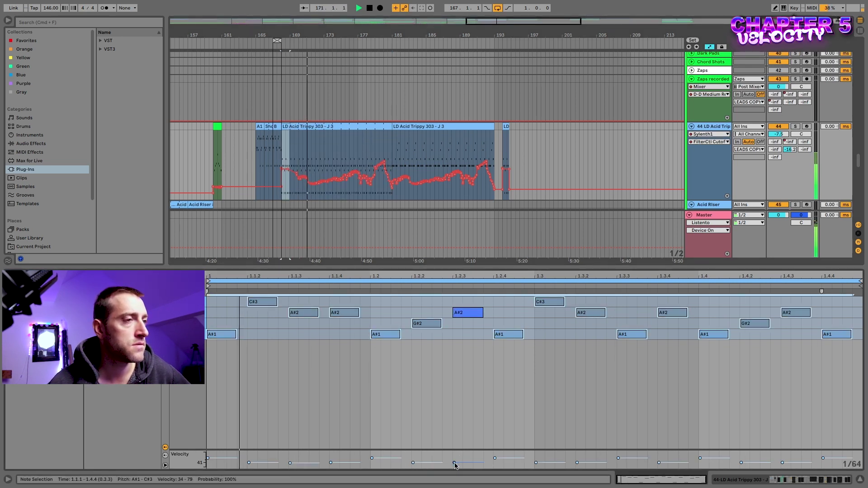
pyautogui.moveTo(454, 463); pyautogui.dragTo(454, 459)
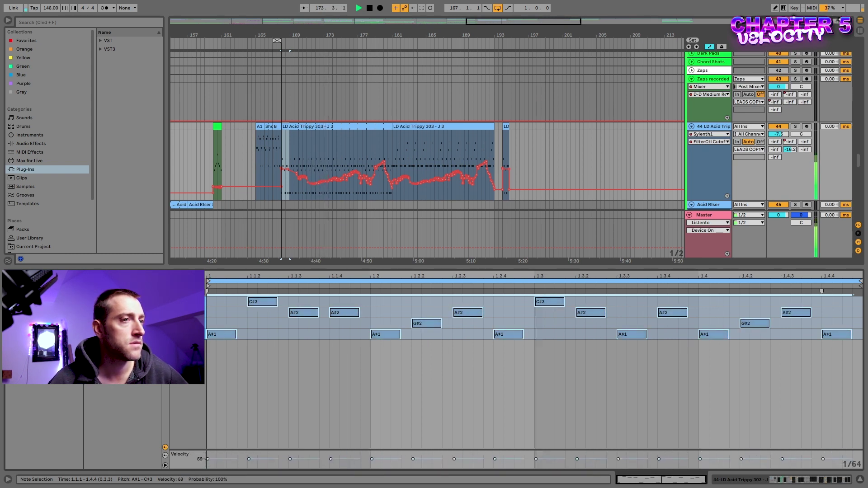
pyautogui.press('space')
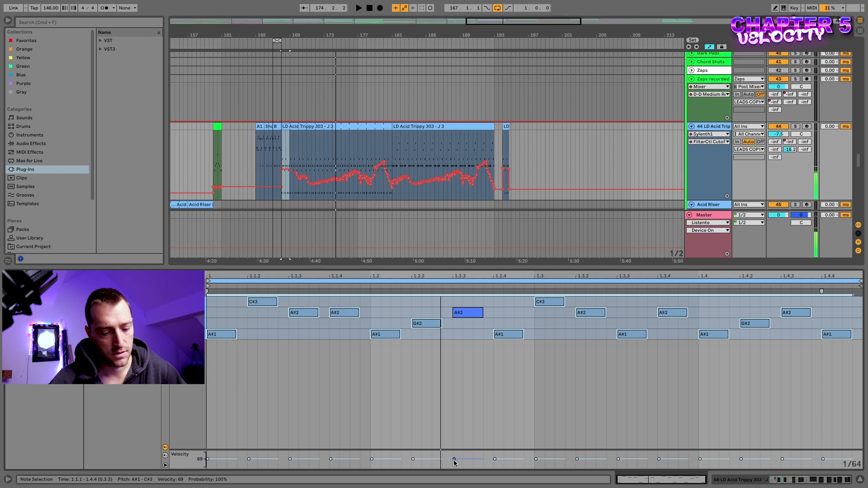
# - Undo the velocity change and the move of the LD Acid Trippy 303 - J 3 clip
pyautogui.press('super+z')
pyautogui.click(334, 127)
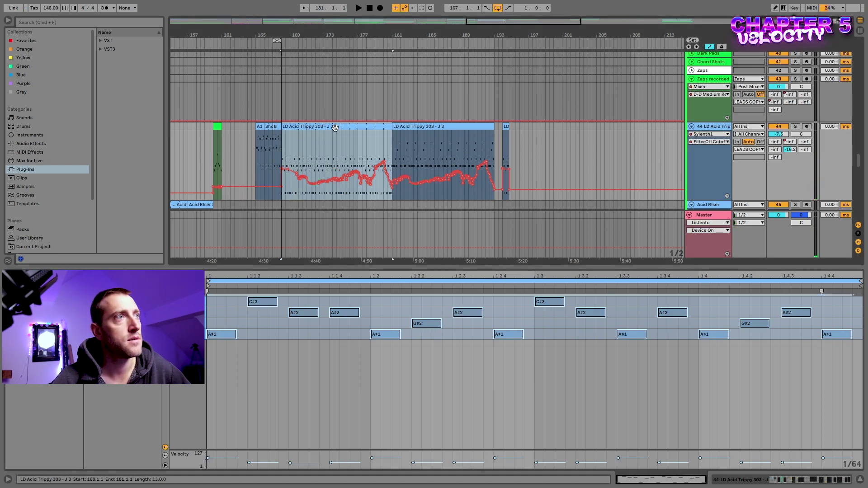
pyautogui.press('super+z')
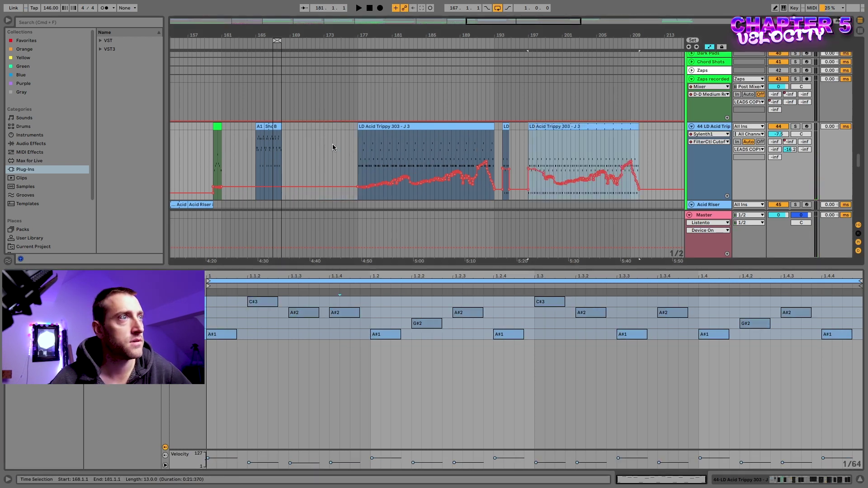
# - Shift the one-bar playback loop to bar 166 and on to bar 167 to audition the Short A and B clips
pyautogui.scroll(5, 332, 147)
pyautogui.hscroll(-5, 332, 147)
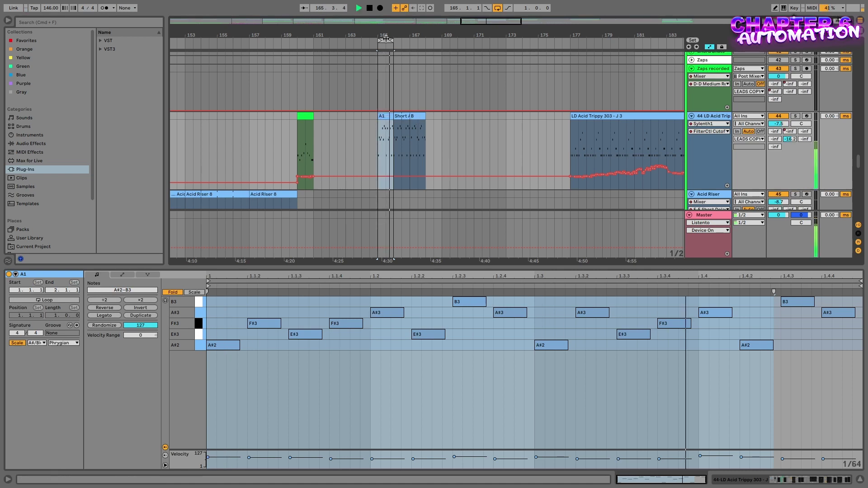
pyautogui.moveTo(385, 41); pyautogui.dragTo(404, 42)
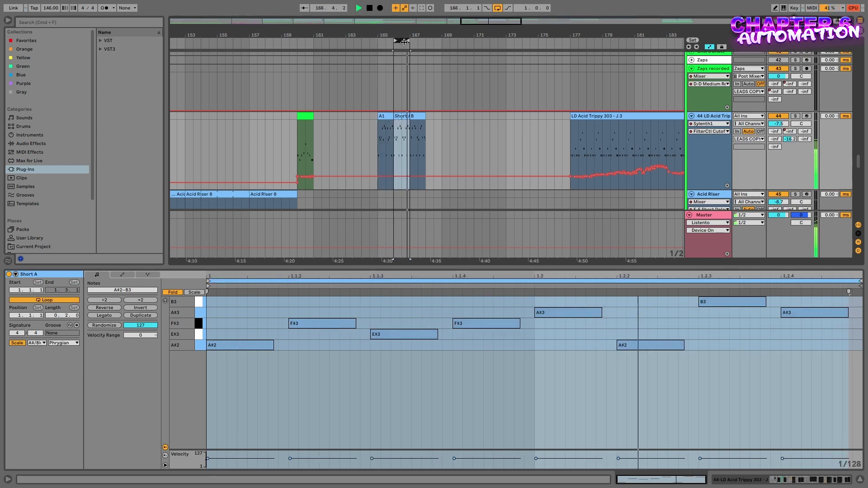
pyautogui.moveTo(402, 41); pyautogui.dragTo(418, 43)
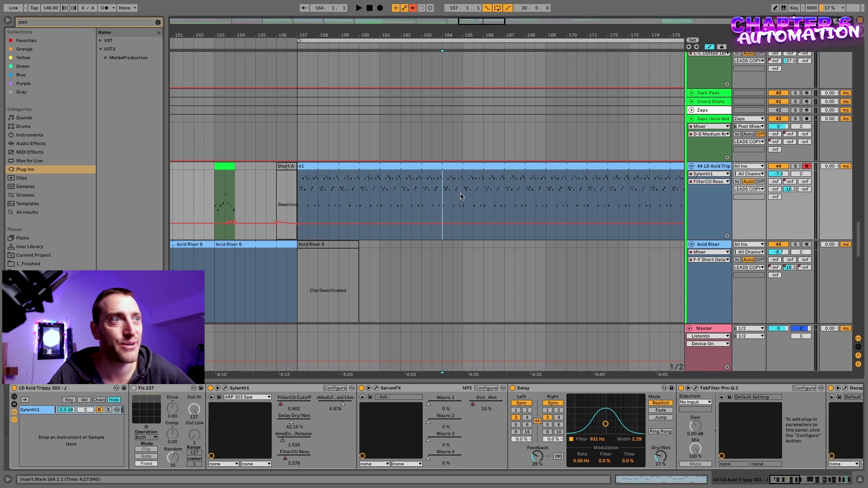
# - Move the start of the arrangement loop to bar 161 so it spans 16 bars of the A1 clip
pyautogui.moveTo(462, 188); pyautogui.dragTo(439, 178)
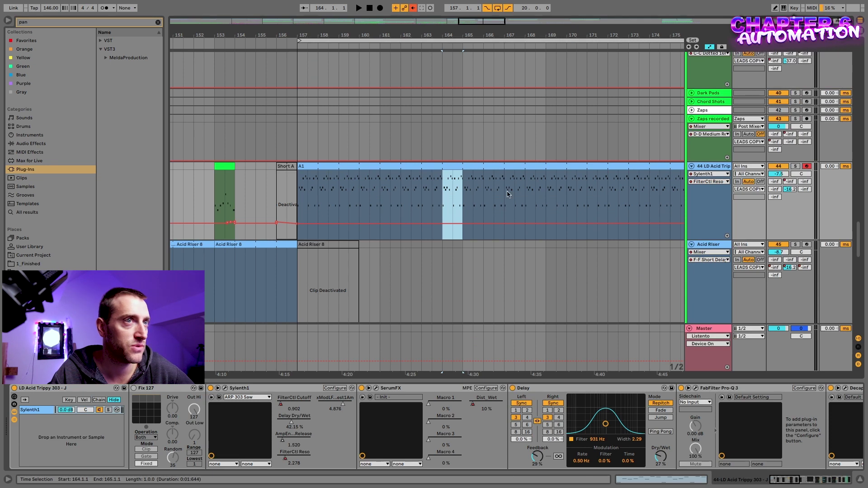
pyautogui.scroll(-5, 506, 192)
pyautogui.click(473, 176)
pyautogui.moveTo(438, 160)
pyautogui.mouseDown()
pyautogui.moveTo(461, 161)
pyautogui.moveTo(436, 162)
pyautogui.mouseUp()
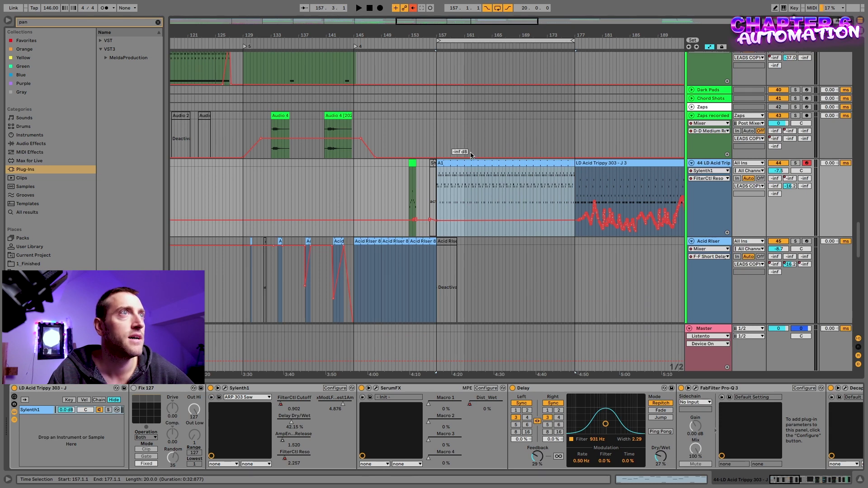
pyautogui.scroll(5, 492, 180)
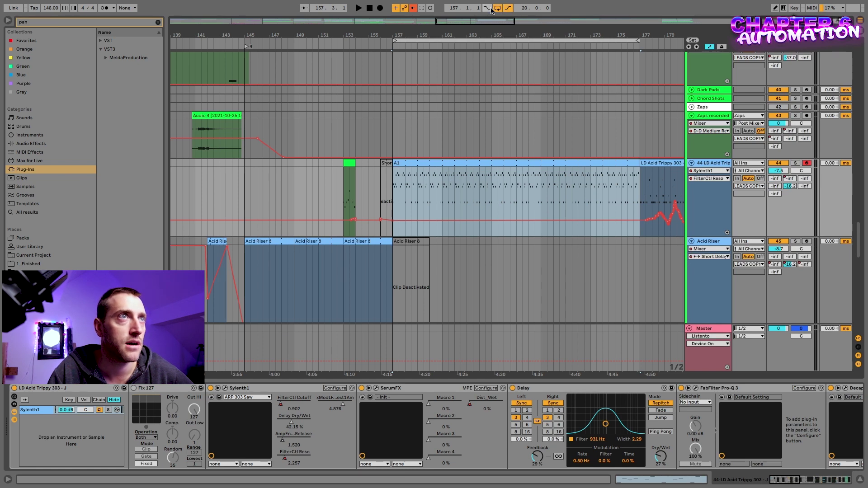
pyautogui.moveTo(399, 41); pyautogui.dragTo(442, 44)
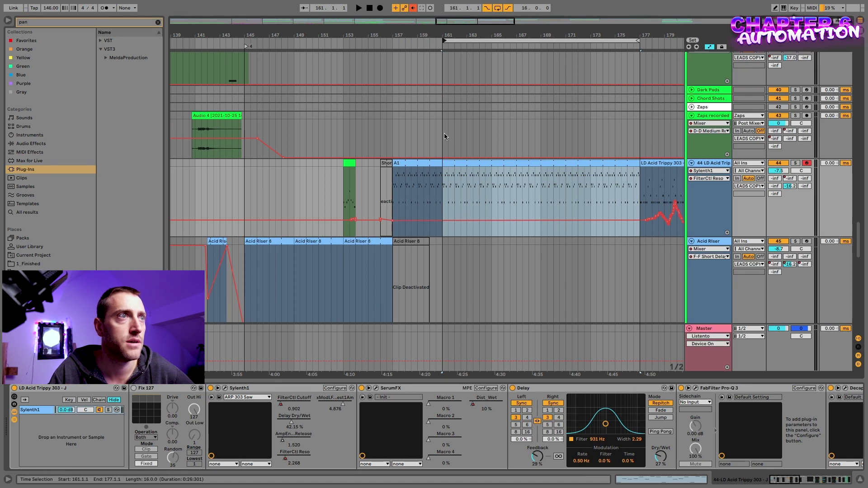
# - Record Sylenth1 FilterCtl Cutoff automation over bars 161 to 177 starting playback from bar 157, and replace it with a second take
pyautogui.click(392, 193)
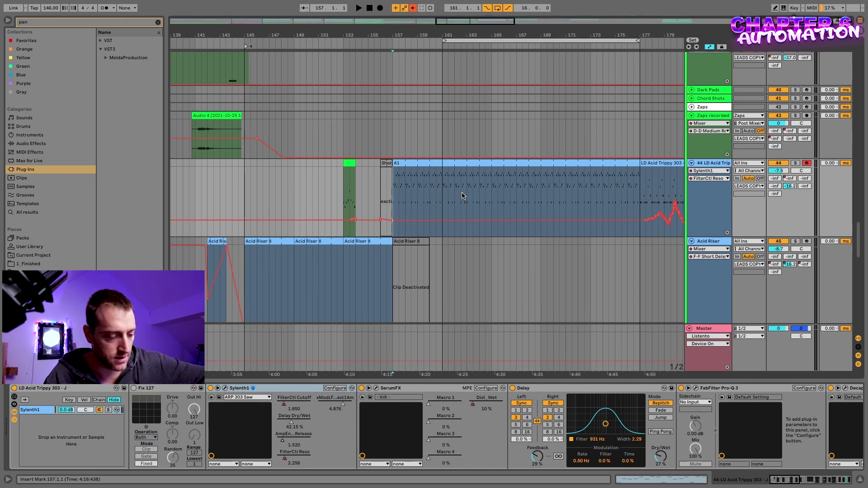
pyautogui.press('space')
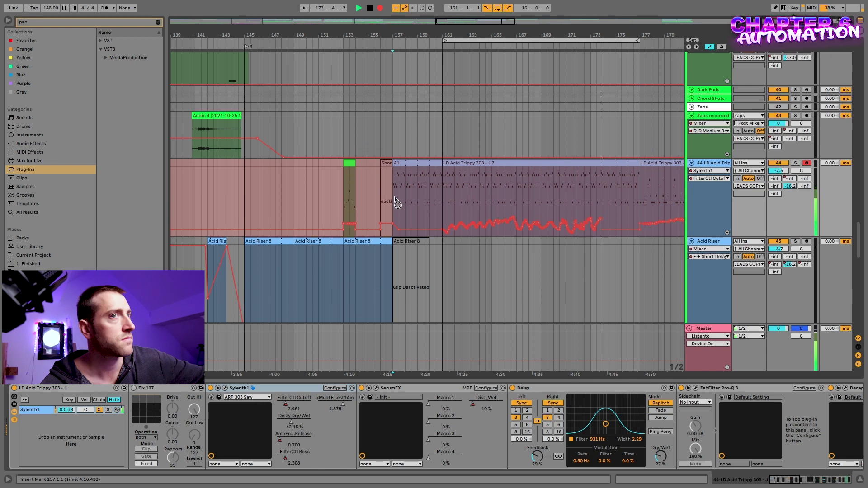
pyautogui.click(403, 163)
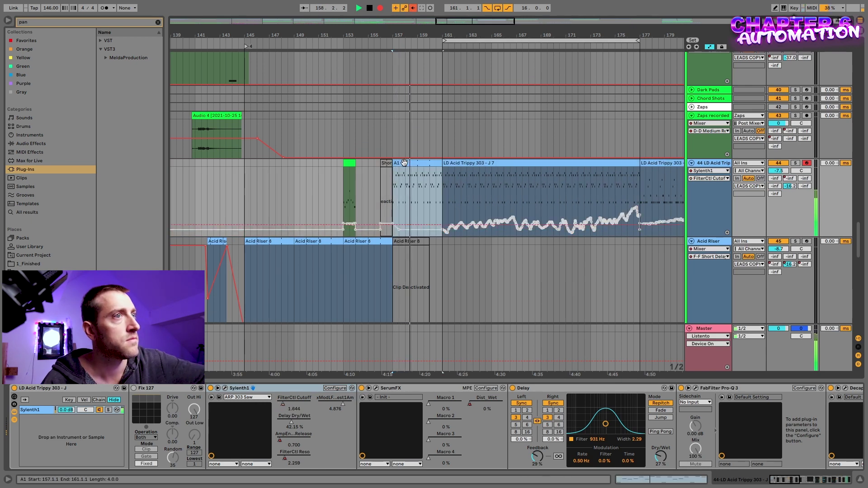
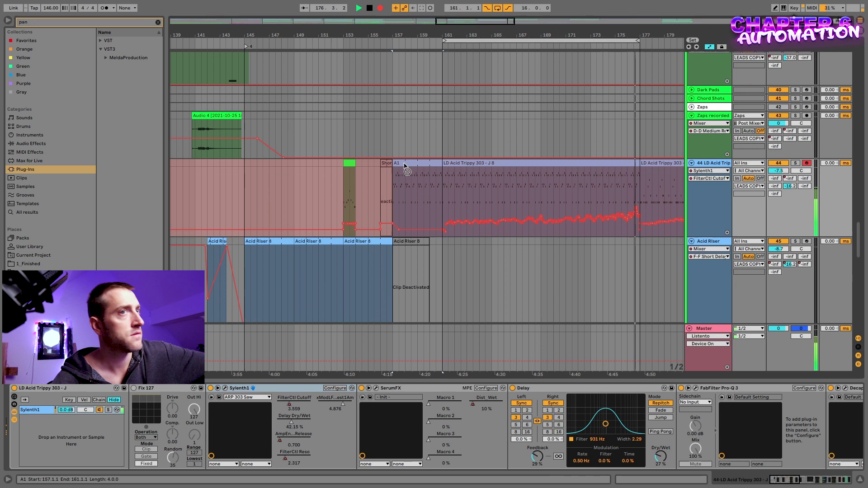
pyautogui.press('space')
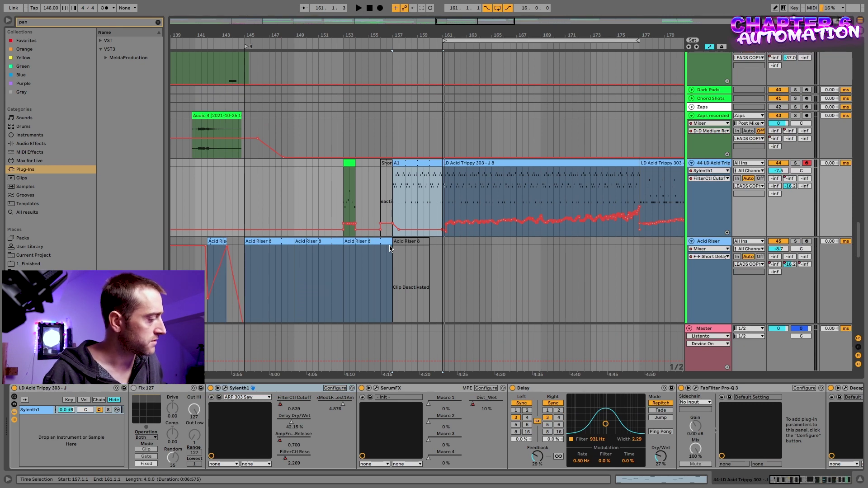
# - Record a pass of Sylenth1 AmpEnv A Release automation over bars 161 to 177 of the acid track
pyautogui.press('F9')
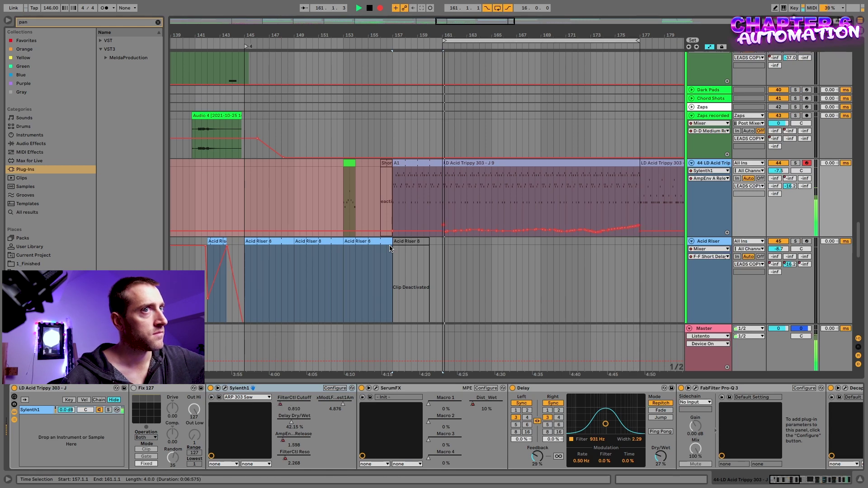
pyautogui.press('space')
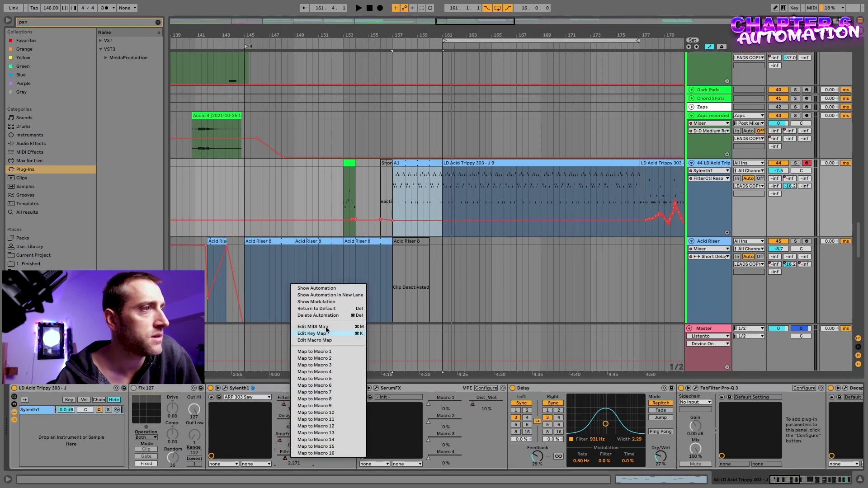
# - Show the FilterCtl Reso automation and shape it into a gentle wave with breakpoints every two bars from bar 161
pyautogui.click(319, 289)
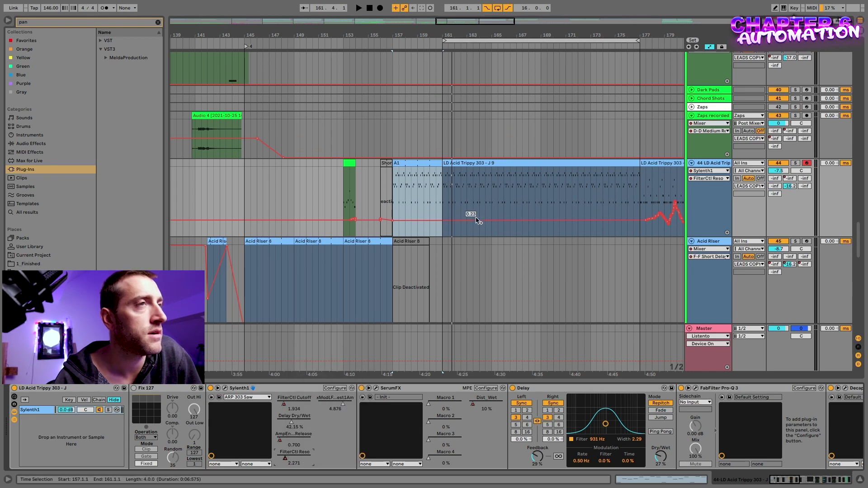
pyautogui.scroll(2, 471, 220)
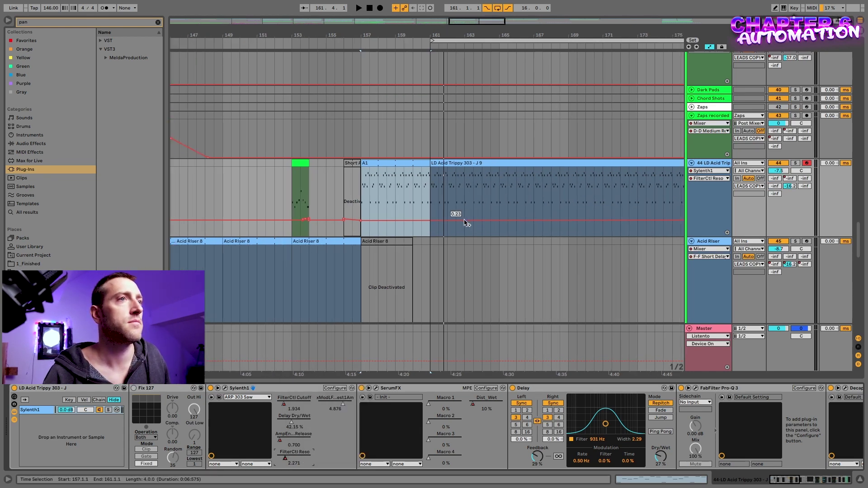
pyautogui.click(464, 220)
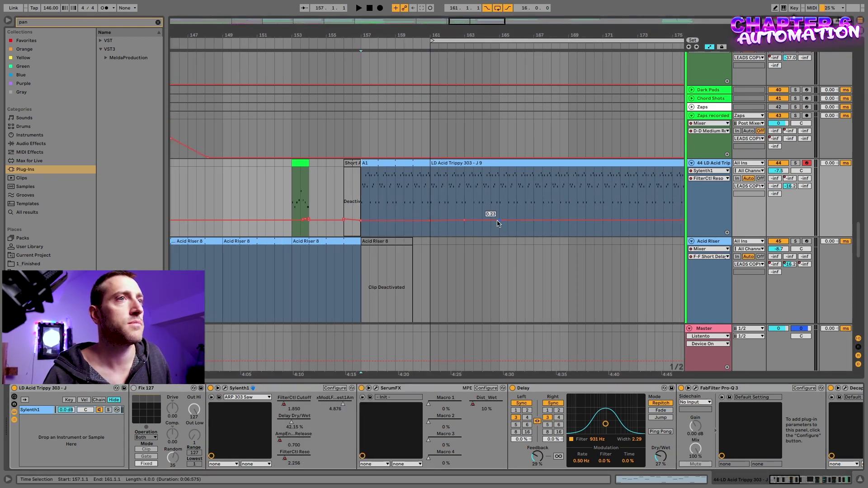
pyautogui.moveTo(430, 203); pyautogui.dragTo(491, 207)
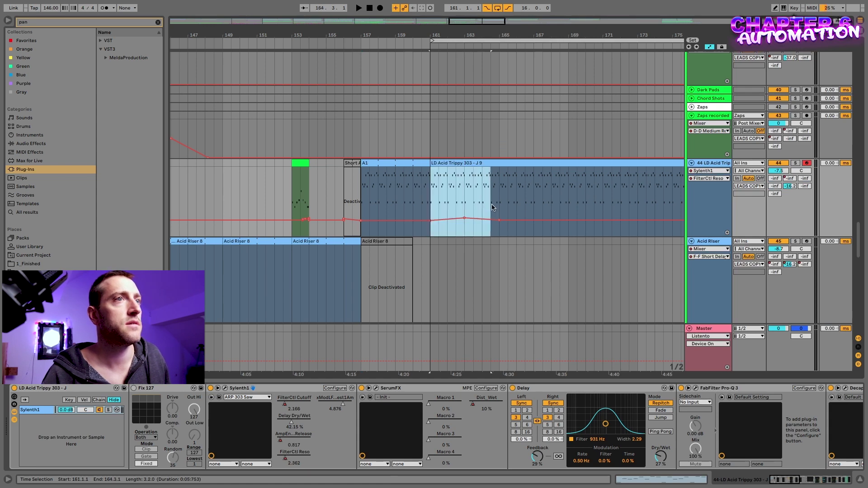
pyautogui.click(499, 208)
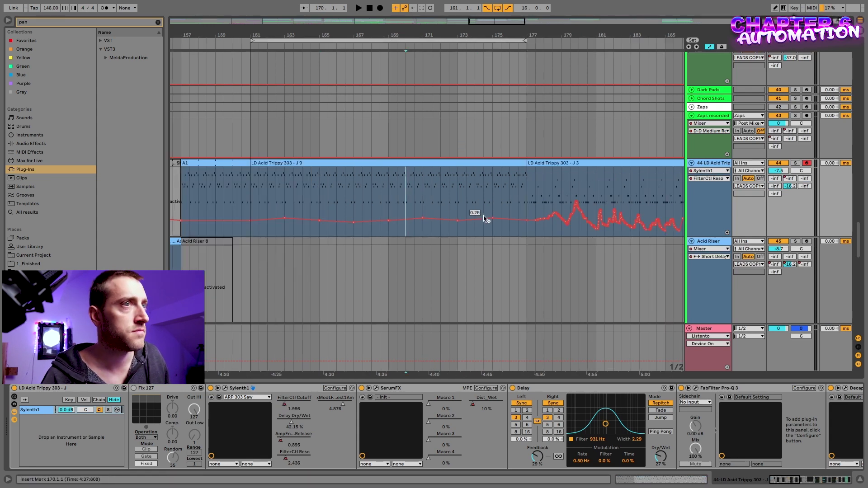
# - Play from bar 161 and raise the FilterCtl Reso breakpoints at bar 171 and at bar 177, the last to 0.32
pyautogui.press('space')
pyautogui.press('space')
pyautogui.moveTo(251, 194); pyautogui.dragTo(255, 194)
pyautogui.press('space')
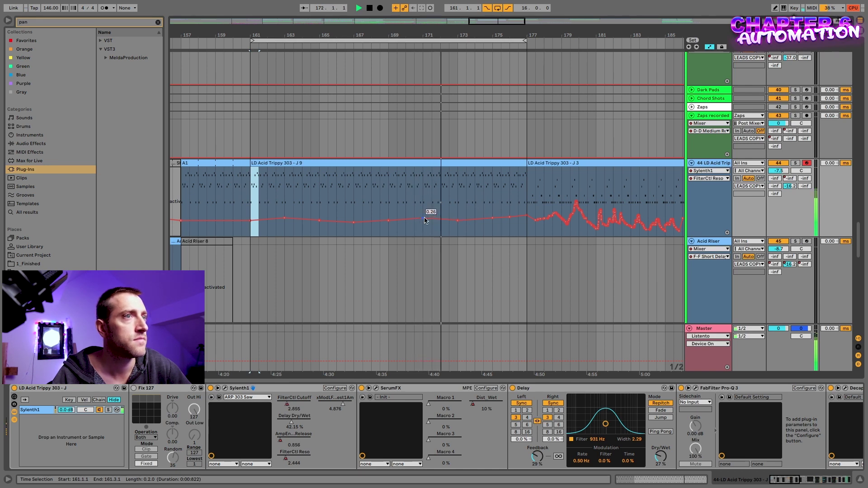
pyautogui.moveTo(424, 220); pyautogui.dragTo(424, 216)
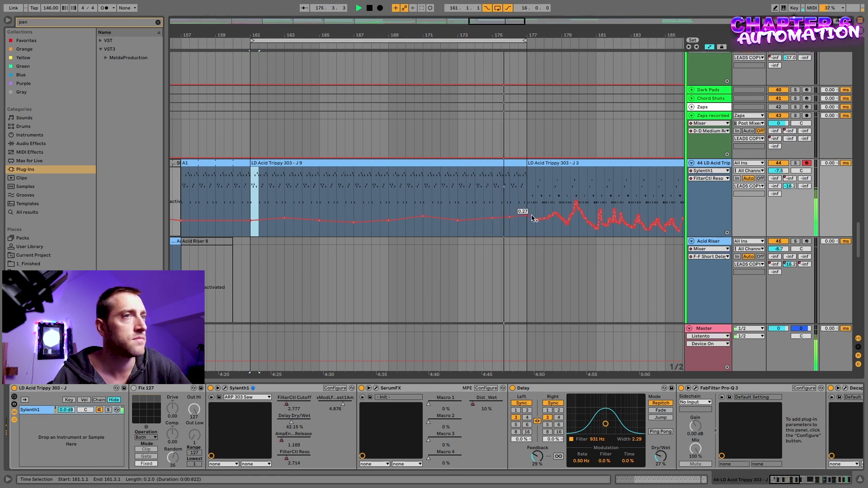
pyautogui.moveTo(527, 216); pyautogui.dragTo(526, 214)
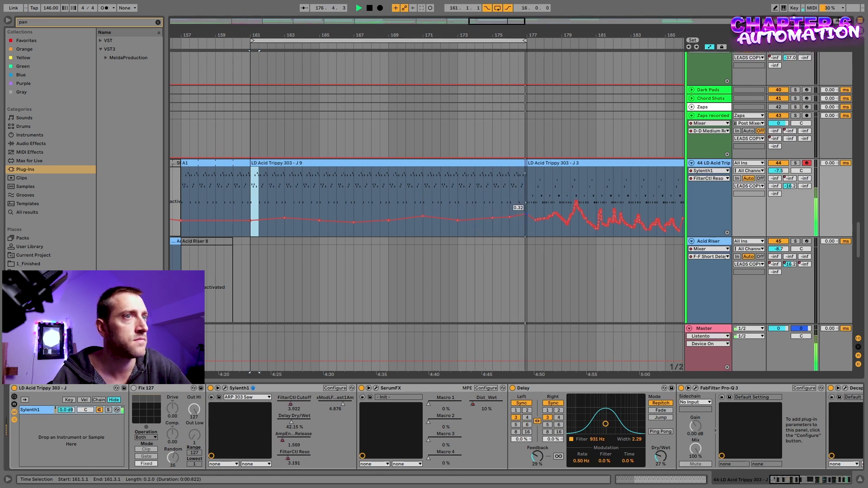
# - Stop playback and open the SPAN Plus analyzer from the Master track, leaving the acid track's Pro-MB window closed
pyautogui.press('space')
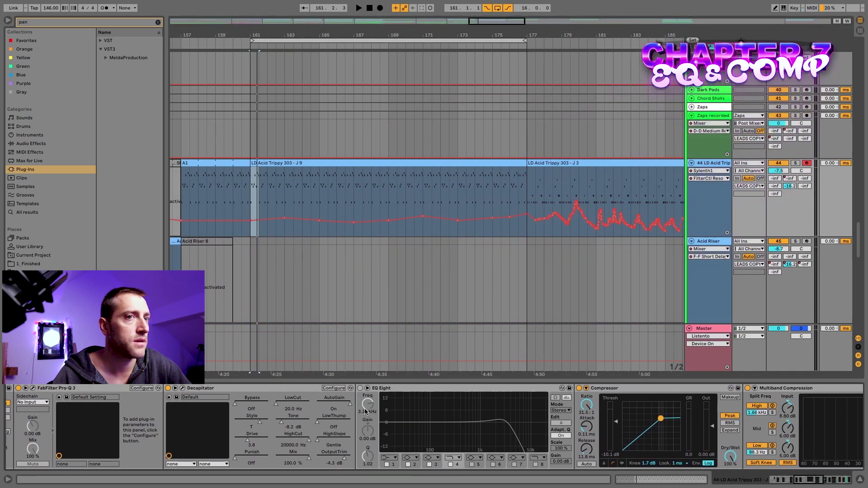
pyautogui.hscroll(10, 365, 411)
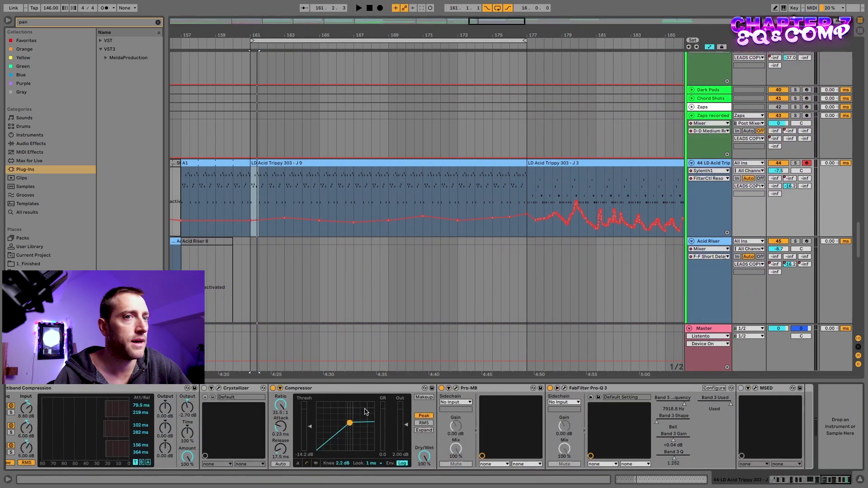
pyautogui.click(456, 388)
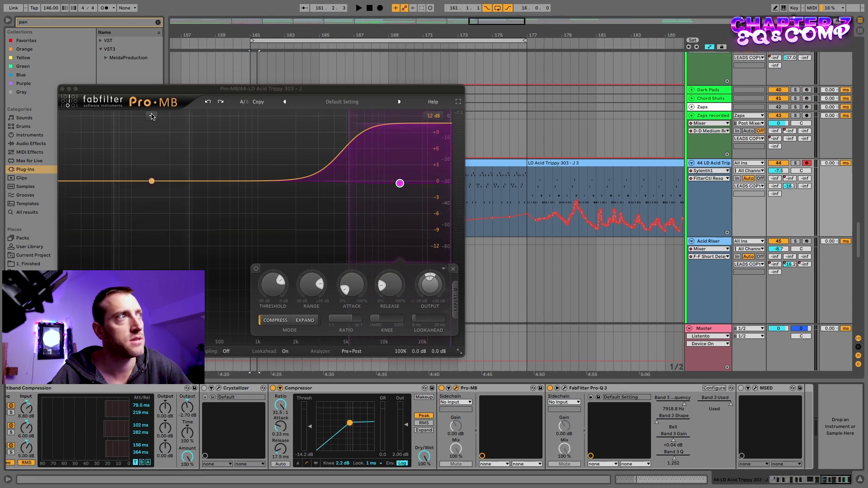
pyautogui.click(700, 325)
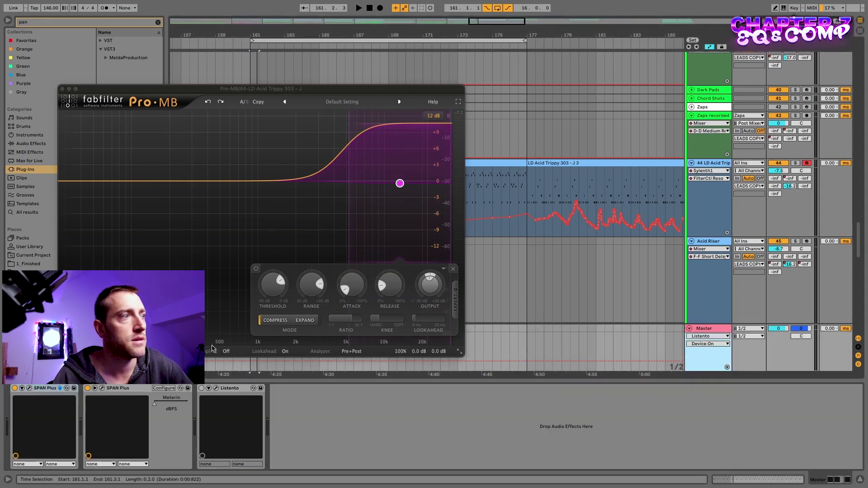
pyautogui.click(102, 388)
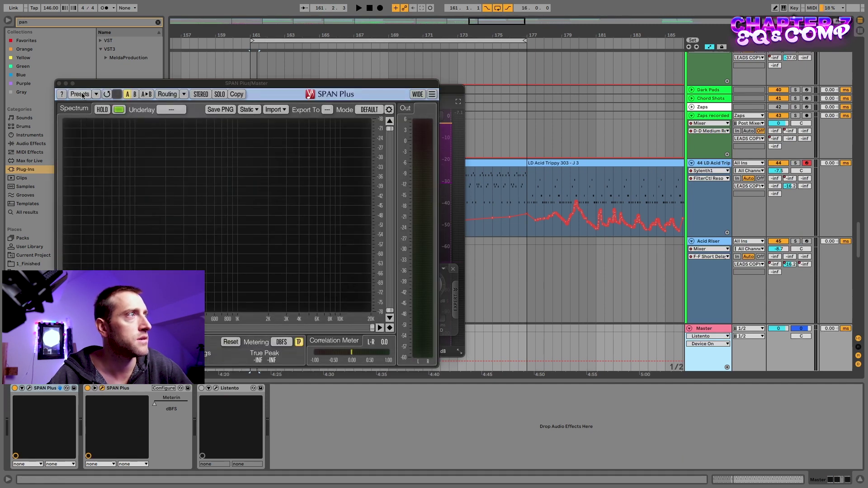
pyautogui.moveTo(74, 86); pyautogui.dragTo(428, 198)
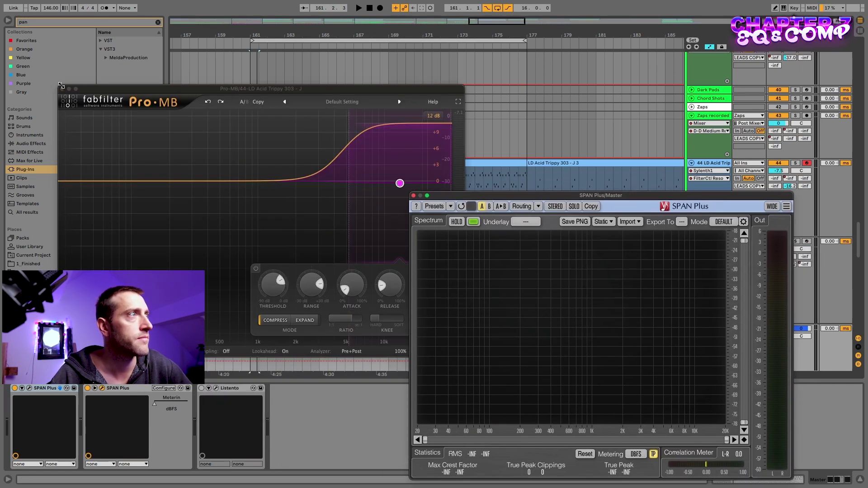
pyautogui.click(62, 89)
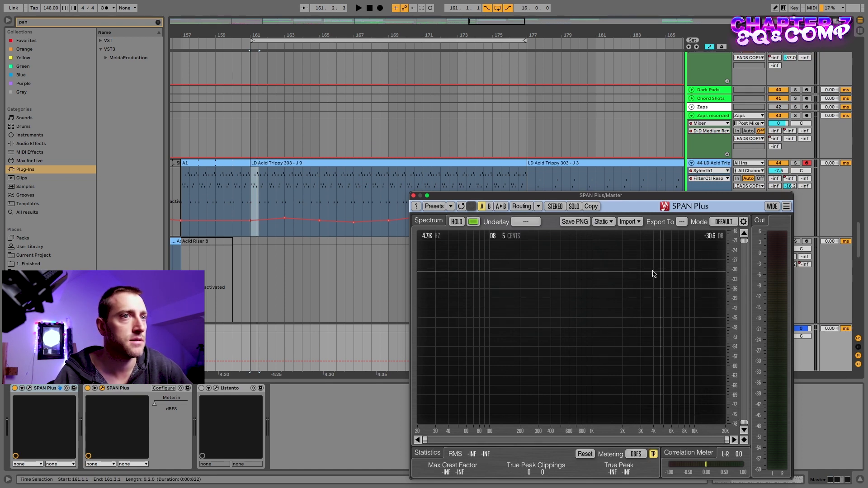
# - Play from bar 162 and solo the acid track to examine its frequency spectrum in SPAN Plus
pyautogui.click(267, 162)
pyautogui.press('space')
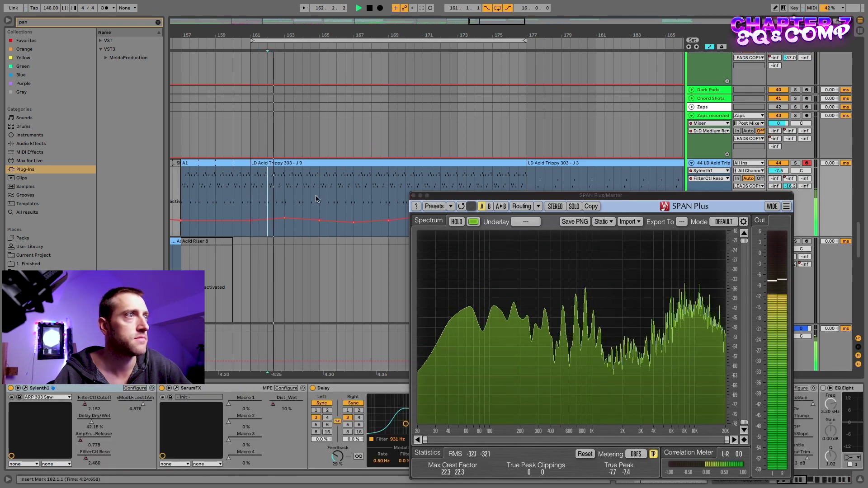
pyautogui.click(795, 163)
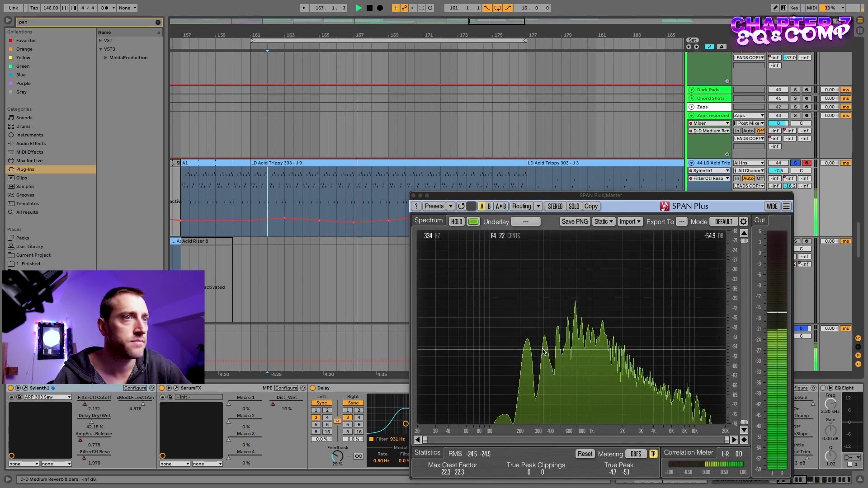
pyautogui.press('space')
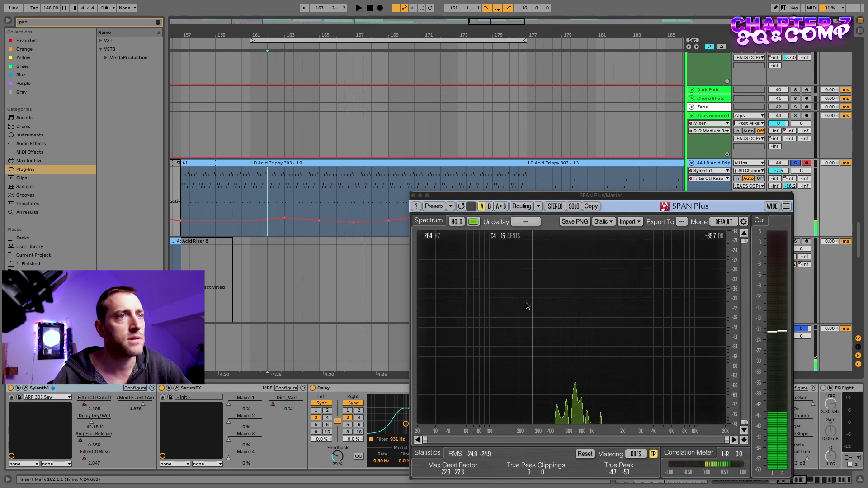
# - Open the acid track's last FabFilter Pro-Q 3 and arrange its window side by side with SPAN Plus
pyautogui.moveTo(519, 198); pyautogui.dragTo(425, 93)
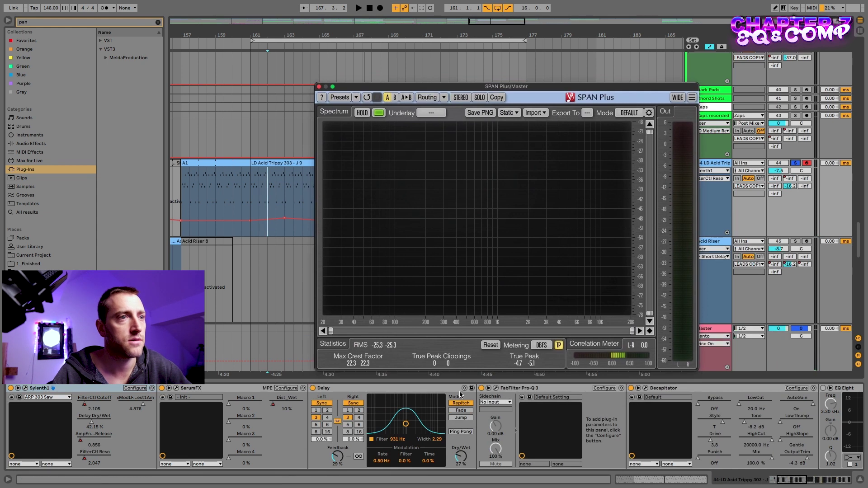
pyautogui.scroll(-10, 493, 395)
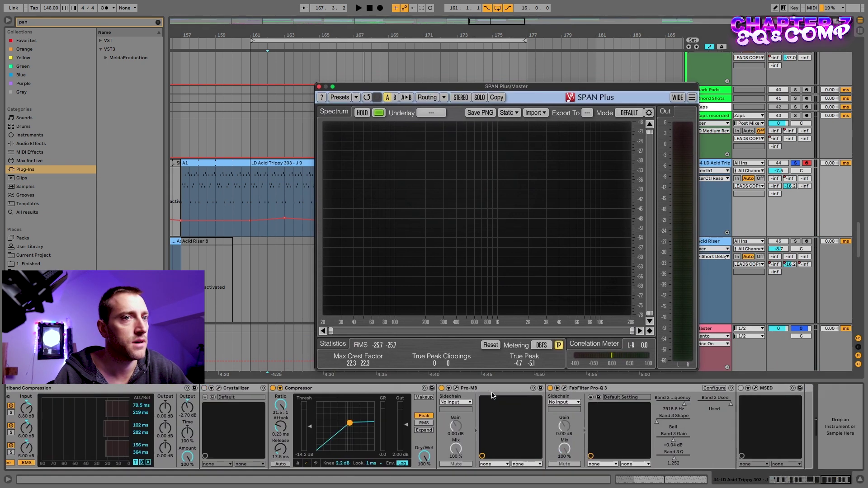
pyautogui.click(564, 388)
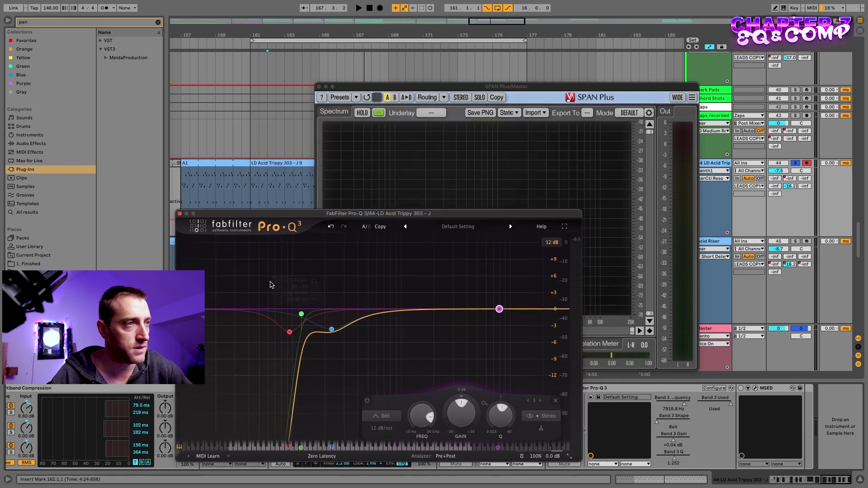
pyautogui.moveTo(481, 315)
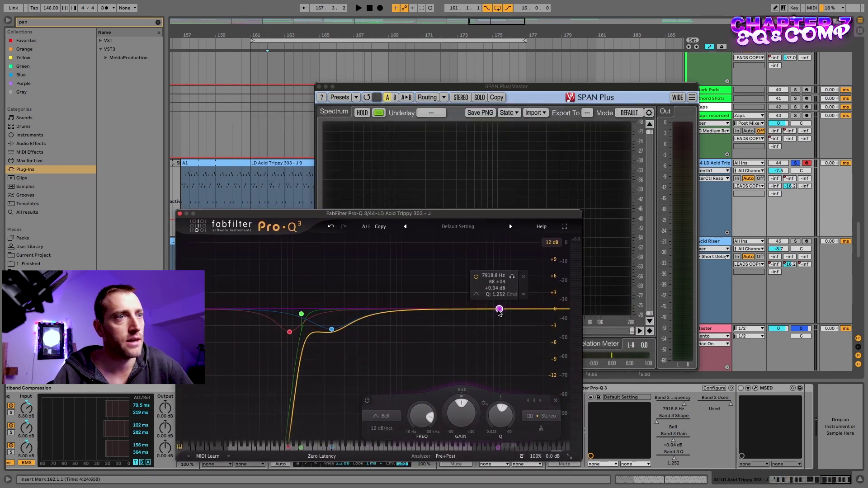
pyautogui.moveTo(418, 89); pyautogui.dragTo(173, 27)
pyautogui.moveTo(498, 249); pyautogui.dragTo(707, 57)
pyautogui.moveTo(334, 26); pyautogui.dragTo(310, 56)
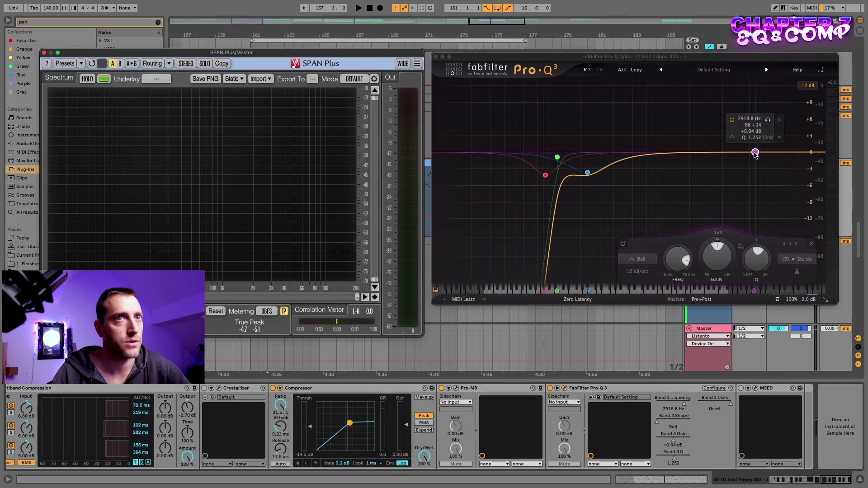
# - Record Pro-Q 3 Band 3 frequency and gain automation over bars 161 to 177 by moving the band during playback
pyautogui.press('space')
pyautogui.moveTo(755, 153); pyautogui.dragTo(550, 176)
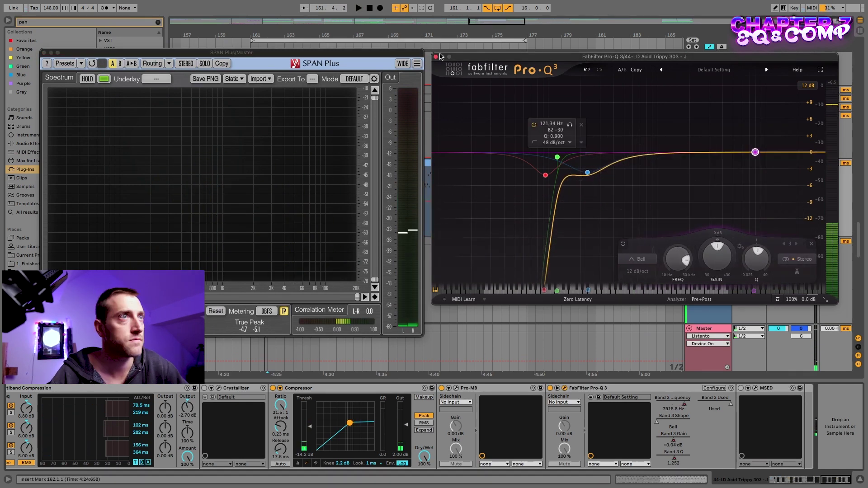
pyautogui.press('space')
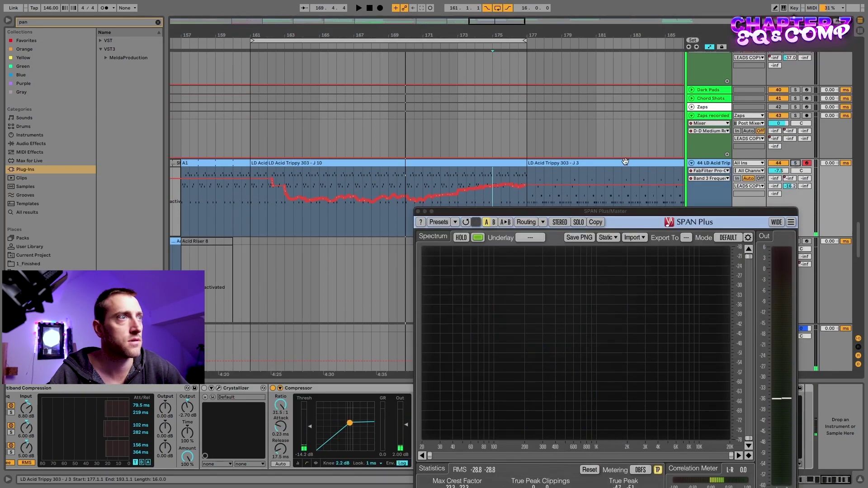
# - Select the acid clip at bars 161 to 177 and raise the acid track's volume to -6.0 dB during playback
pyautogui.click(271, 162)
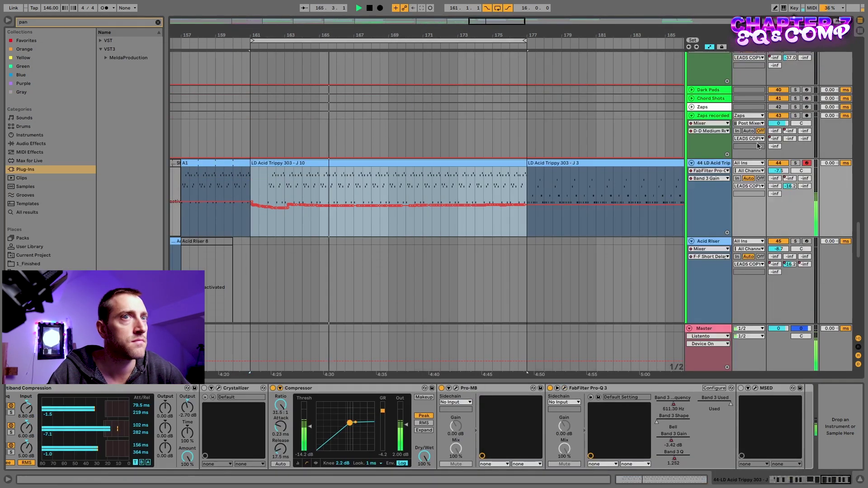
pyautogui.moveTo(778, 170); pyautogui.dragTo(779, 167)
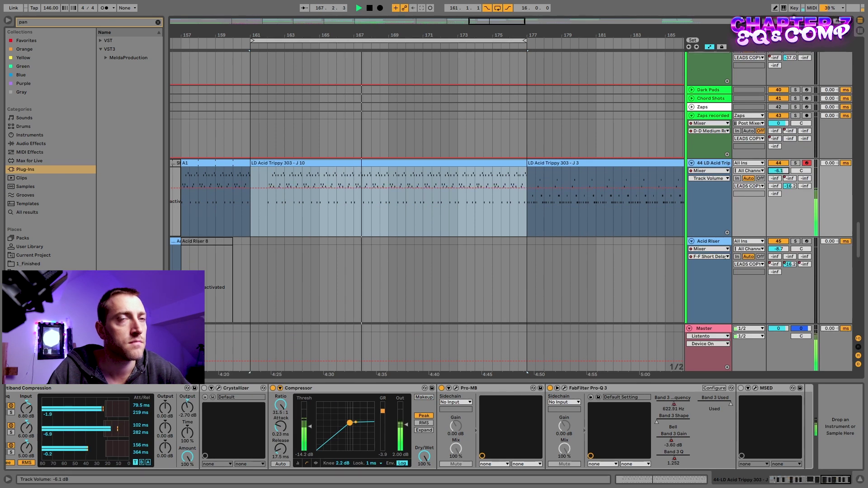
pyautogui.click(487, 207)
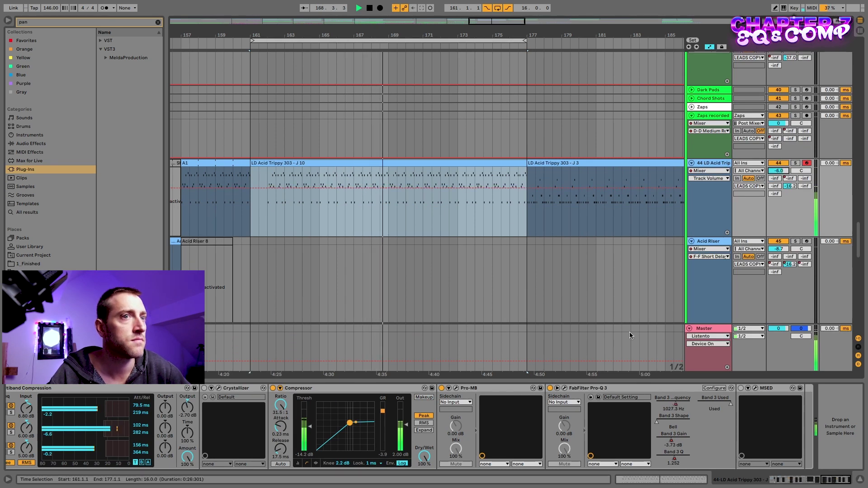
# - Open Pro-MB on the acid track and add Band 2 over the upper mids with its high crossover at about 5243.8 Hz
pyautogui.scroll(-5, 457, 251)
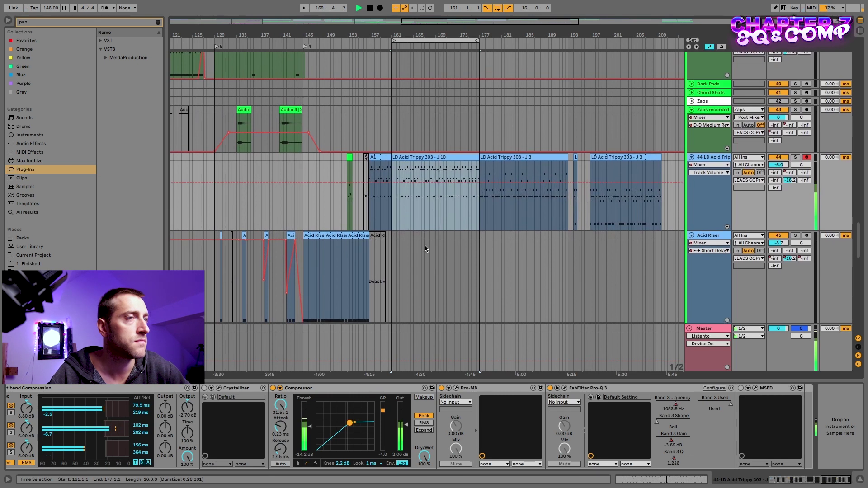
pyautogui.click(456, 388)
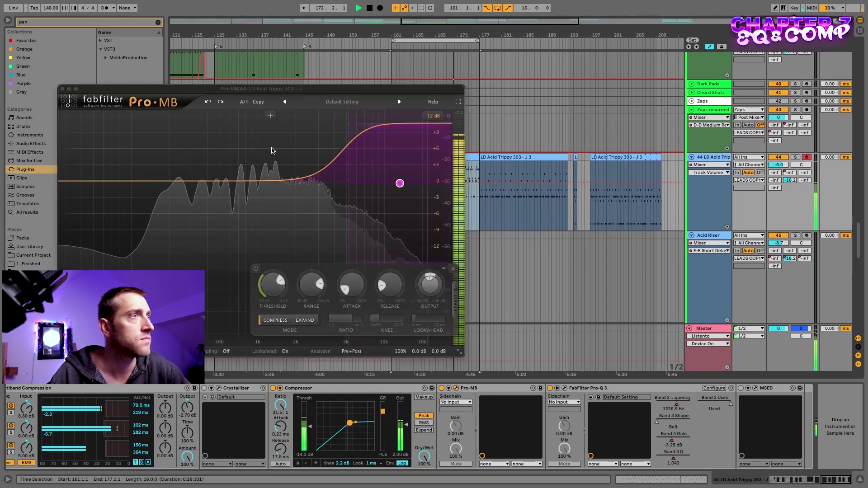
pyautogui.click(290, 152)
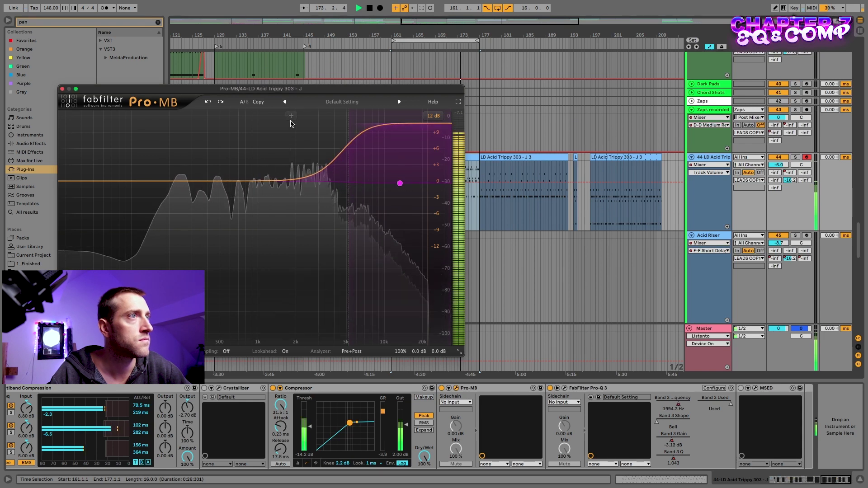
pyautogui.click(290, 117)
pyautogui.moveTo(329, 131); pyautogui.dragTo(348, 138)
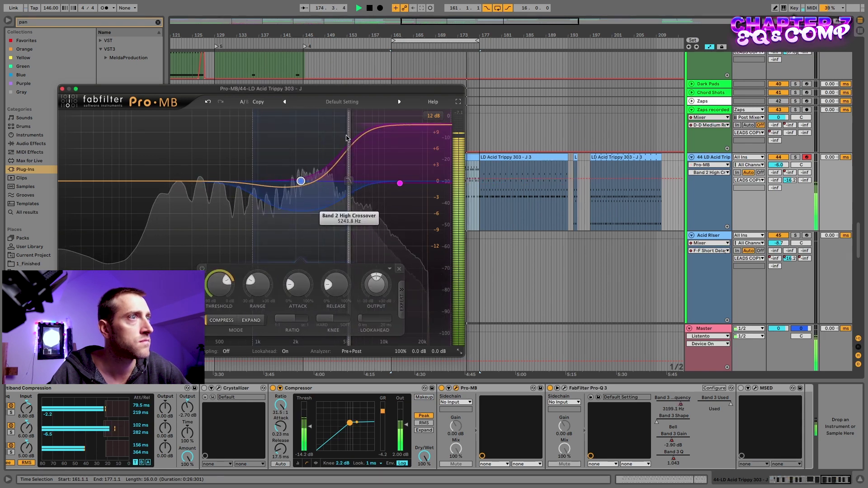
# - Set Pro-MB Band 2's attack to 6.7%, reduce its range, adjust knee and ratio, and move its low crossover slightly up
pyautogui.moveTo(297, 285); pyautogui.dragTo(296, 295)
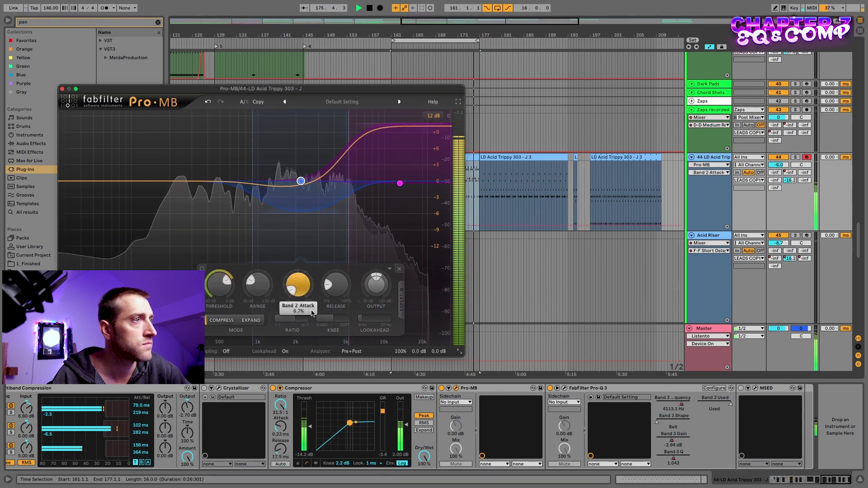
pyautogui.click(263, 289)
pyautogui.moveTo(263, 288); pyautogui.dragTo(254, 270)
pyautogui.click(324, 320)
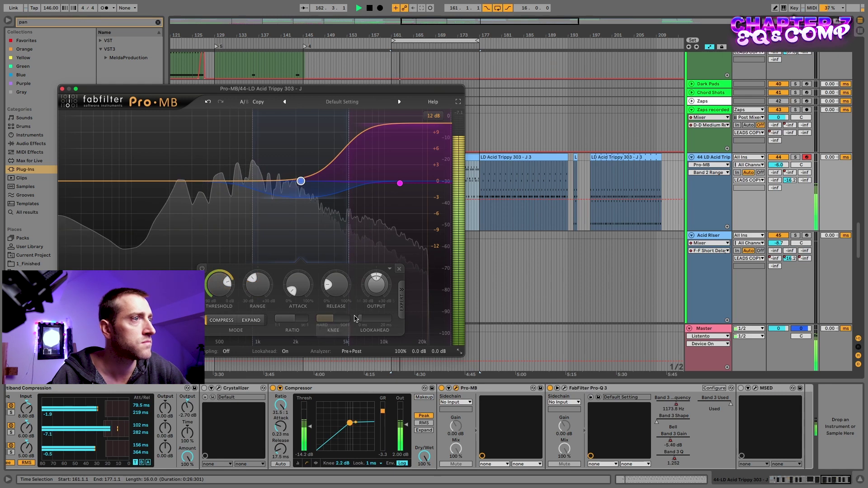
pyautogui.moveTo(299, 321); pyautogui.dragTo(300, 320)
pyautogui.moveTo(251, 142)
pyautogui.mouseDown()
pyautogui.moveTo(265, 143)
pyautogui.moveTo(256, 143)
pyautogui.mouseUp()
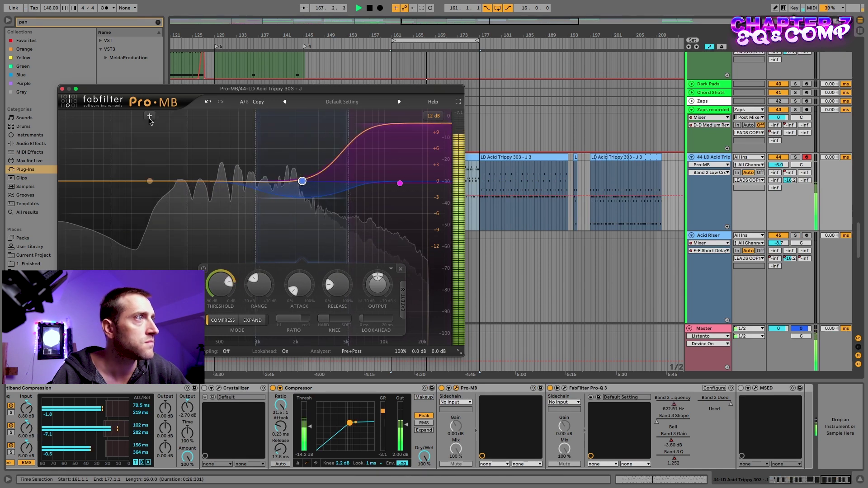
# - Add Band 3 over the low mids in Pro-MB, place its crossovers, adjust its release, range and threshold, and close the plug-in window
pyautogui.click(150, 117)
pyautogui.moveTo(189, 208); pyautogui.dragTo(221, 208)
pyautogui.moveTo(112, 136); pyautogui.dragTo(143, 145)
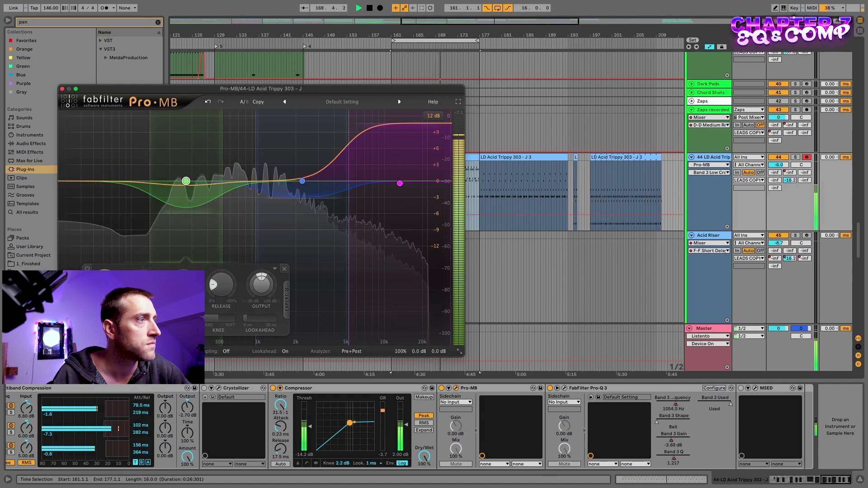
pyautogui.moveTo(221, 285); pyautogui.dragTo(221, 273)
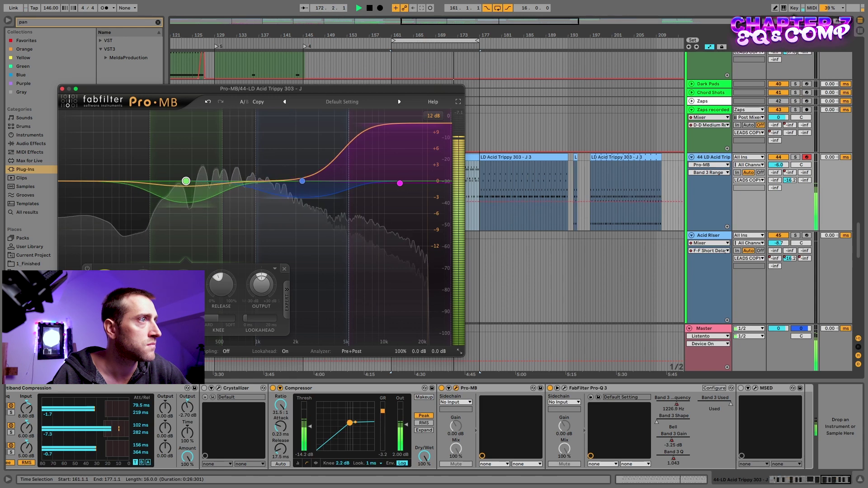
pyautogui.moveTo(105, 285); pyautogui.dragTo(105, 287)
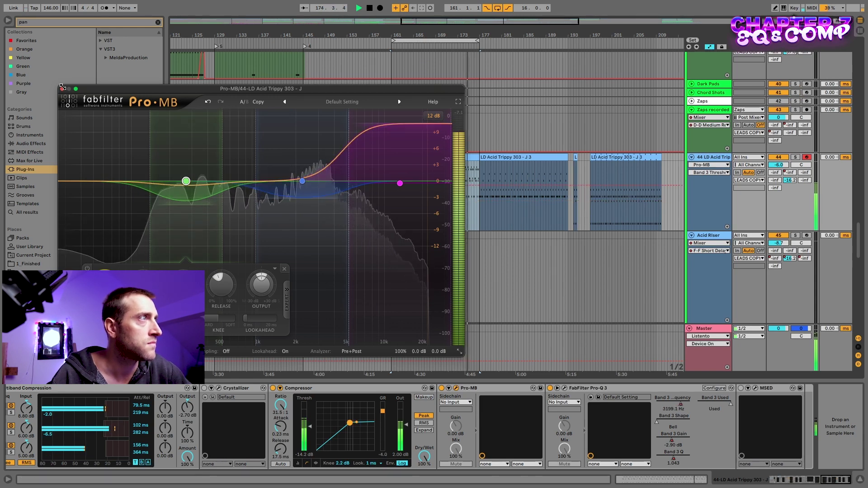
pyautogui.click(62, 88)
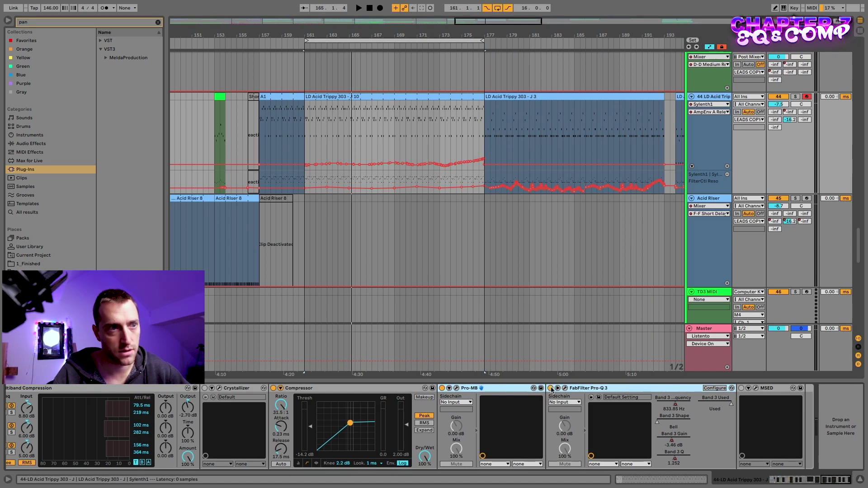
# - Map the ü key to the Device On switches of Pro-MB and the adjacent Pro-Q 3, and switch both devices off with it
pyautogui.hotkey('ctrl', 'k')
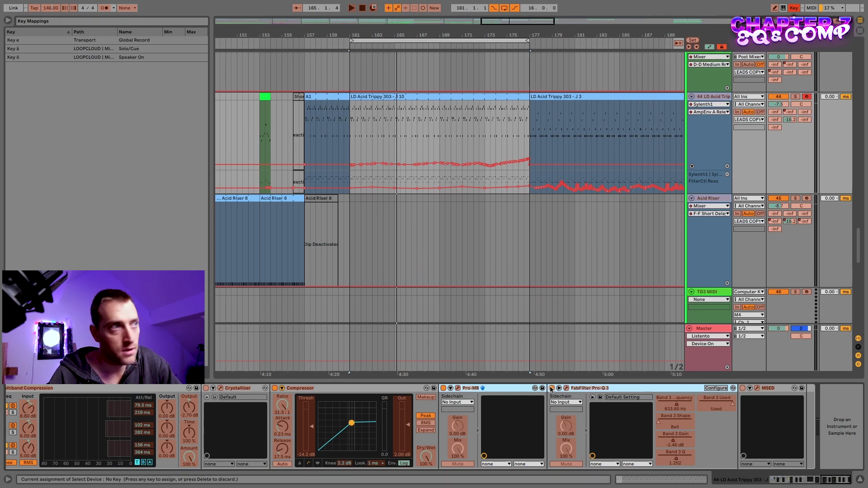
pyautogui.click(446, 389)
pyautogui.press('udiaeresis')
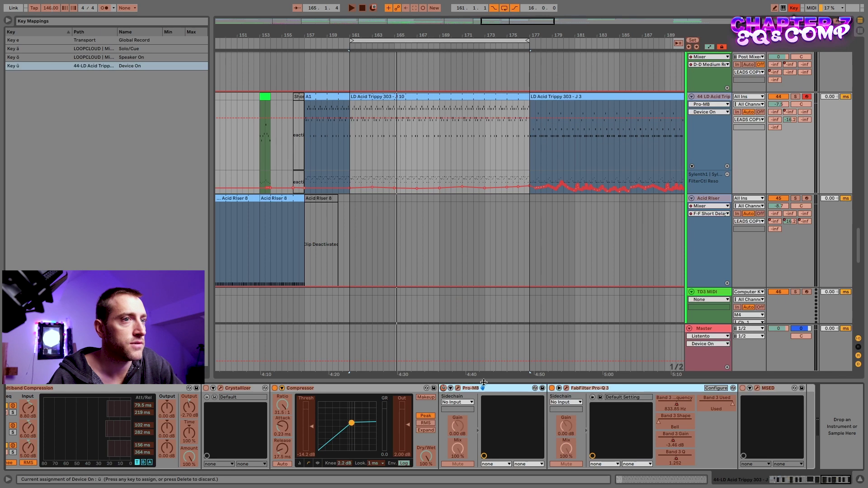
pyautogui.click(551, 389)
pyautogui.press('udiaeresis')
pyautogui.hotkey('ctrl', 'k')
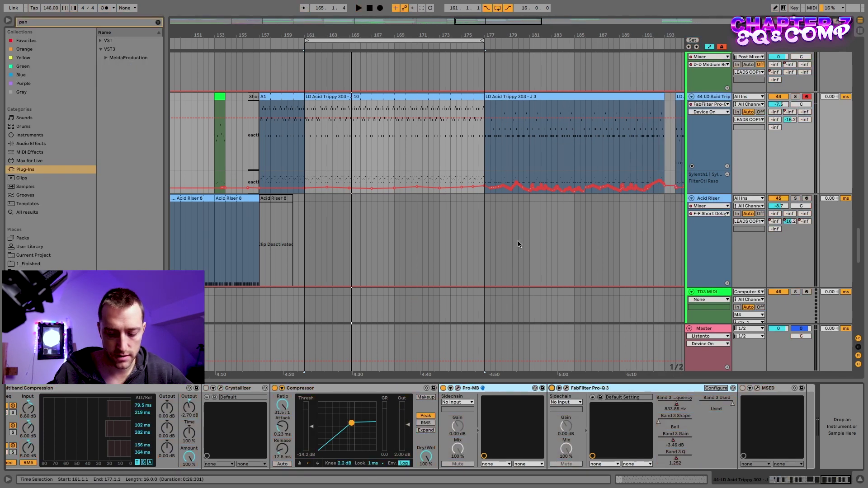
pyautogui.press('udiaeresis')
pyautogui.scroll(1, 518, 244)
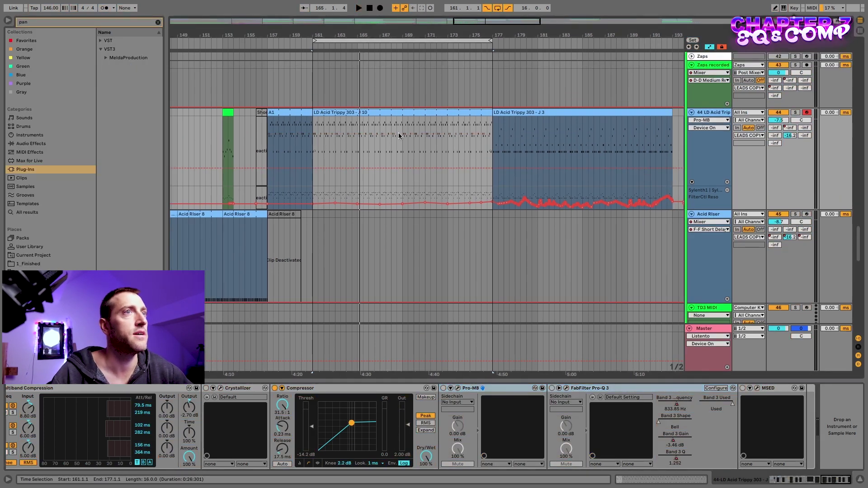
# - Play the looped acid section and compare it with Pro-Q 3 and Pro-MB switched on and off, leaving only Pro-MB on
pyautogui.scroll(2, 397, 143)
pyautogui.press('space')
pyautogui.press('udiaeresis')
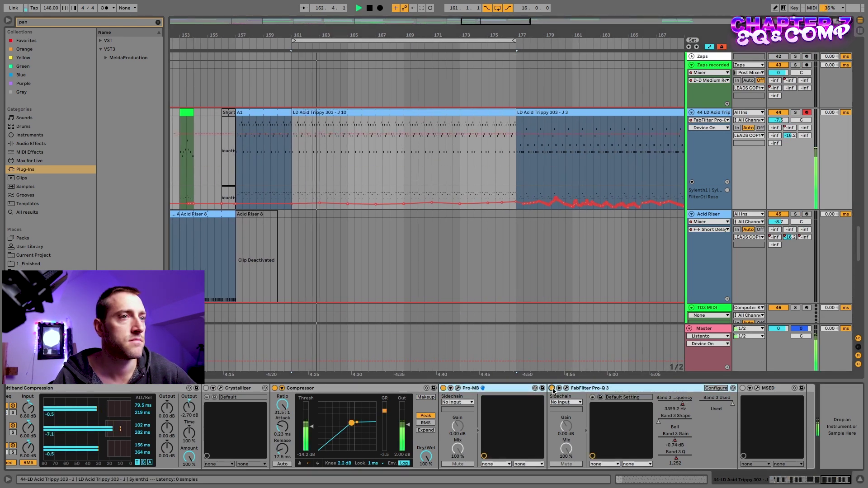
pyautogui.click(550, 393)
pyautogui.click(552, 388)
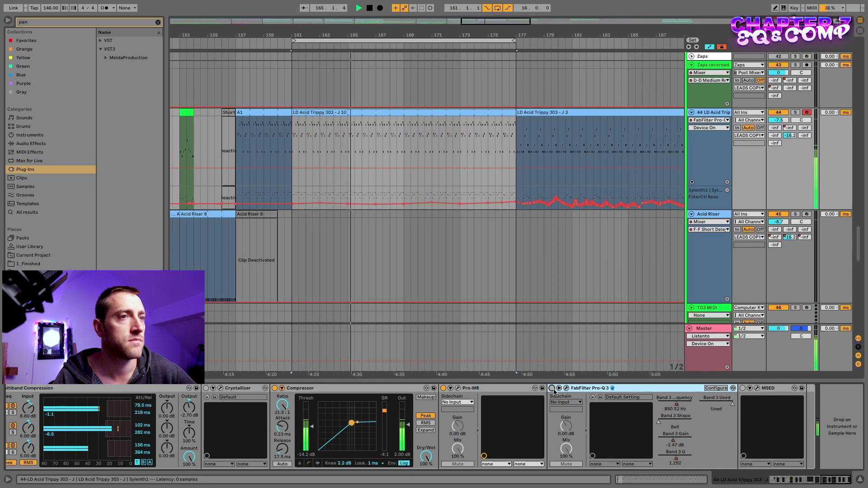
pyautogui.click(443, 387)
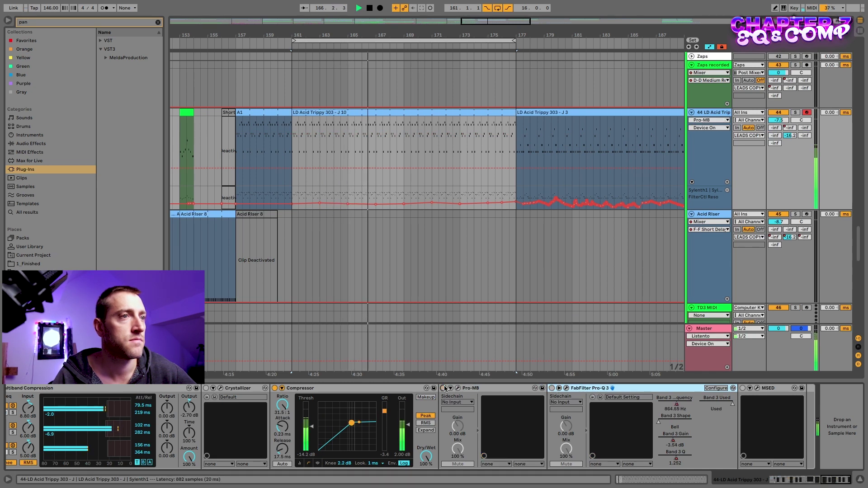
pyautogui.click(443, 388)
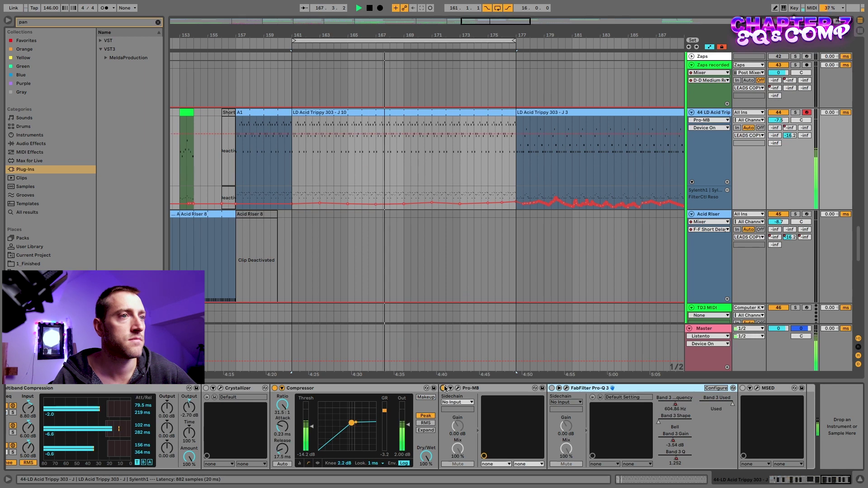
# - In Pro-MB, set Band 2's attack to 14.1% and adjust Band 3's threshold over the low mids
pyautogui.click(457, 389)
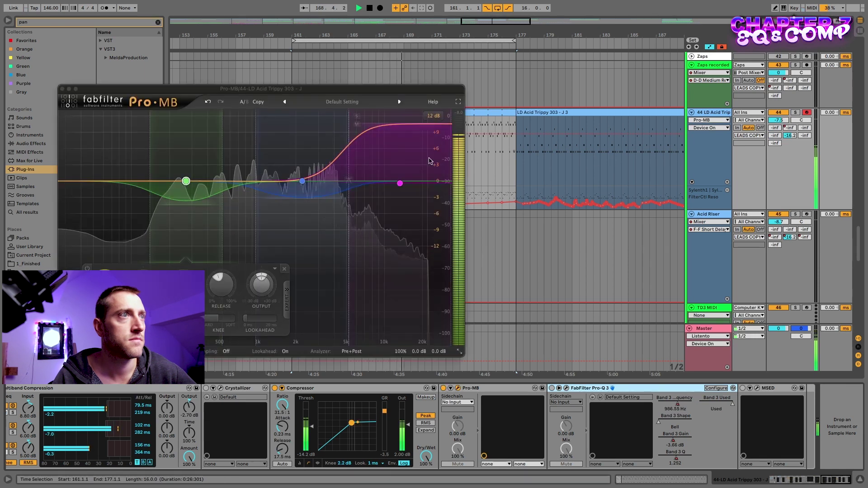
pyautogui.click(302, 181)
pyautogui.moveTo(292, 293); pyautogui.dragTo(301, 283)
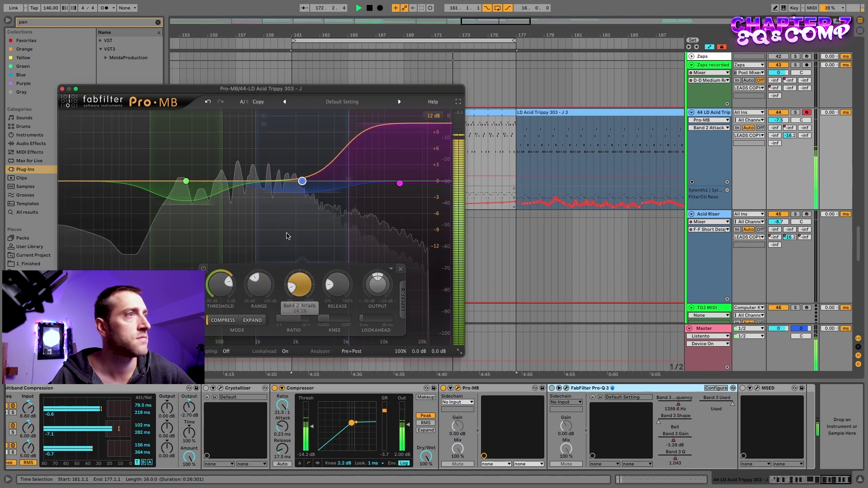
pyautogui.click(186, 180)
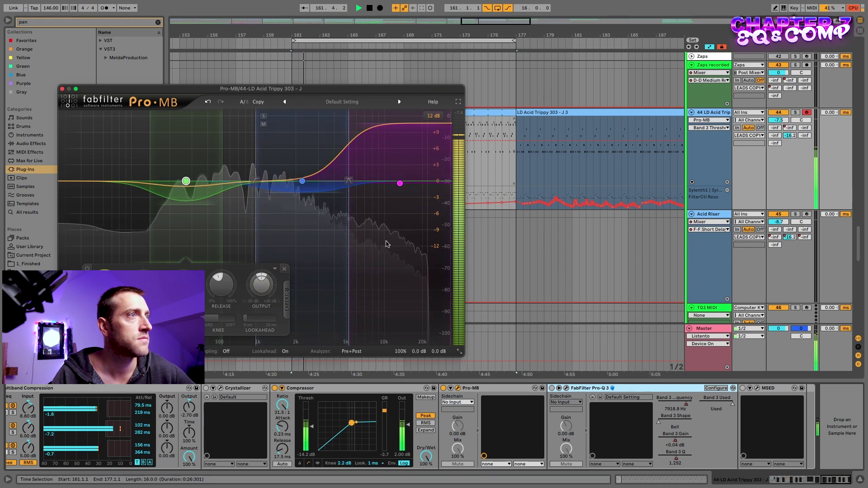
# - Bypass and re-enable Pro-MB to compare its effect on the acid lead, stop playback and close the plug-in window
pyautogui.click(443, 388)
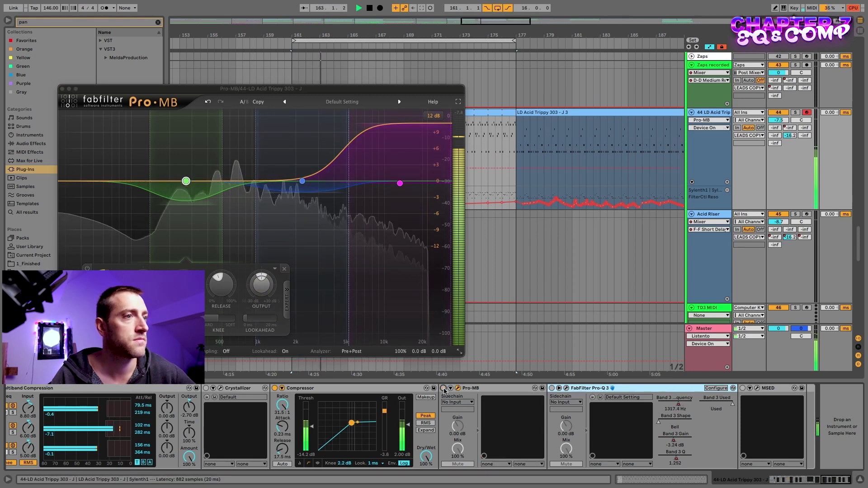
pyautogui.click(444, 389)
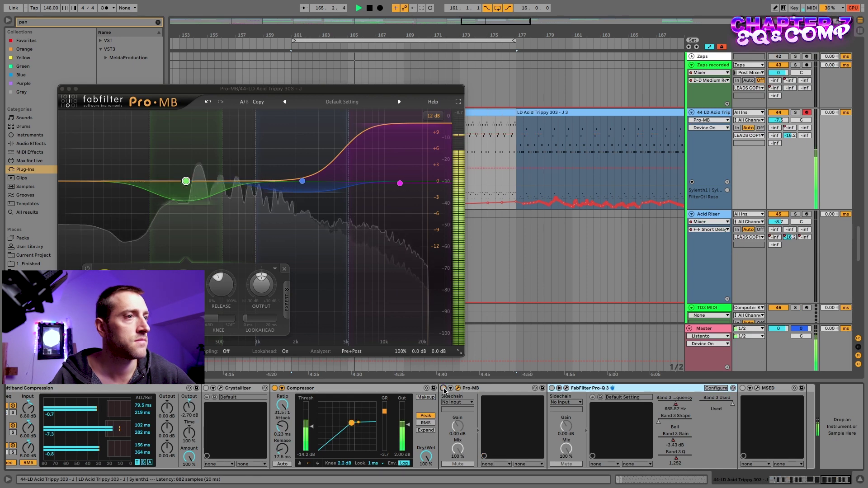
pyautogui.press('space')
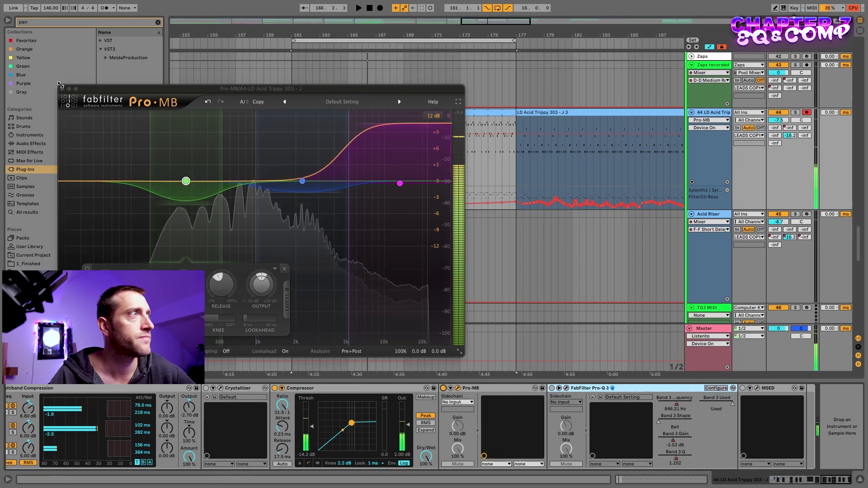
pyautogui.click(62, 89)
# - Switch on the Pro-Q 3 after Pro-MB, open its window and place it over the arrangement clear of the webcam area
pyautogui.click(552, 388)
pyautogui.click(566, 388)
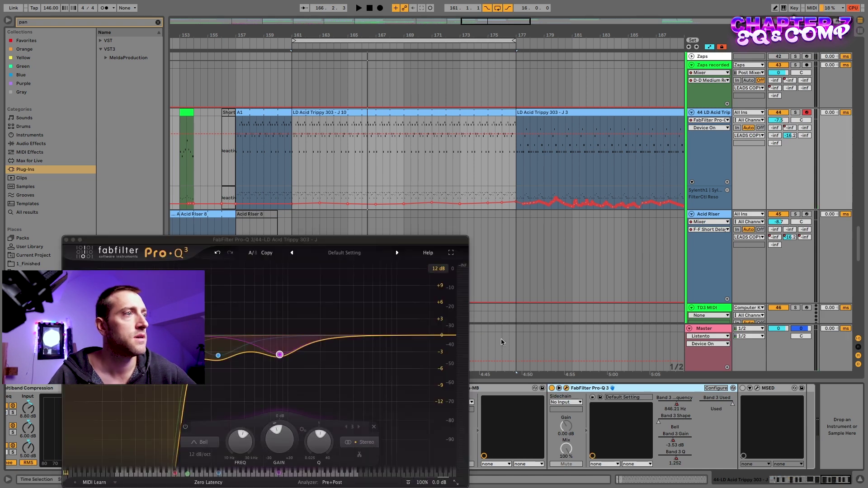
pyautogui.moveTo(284, 240); pyautogui.dragTo(352, 180)
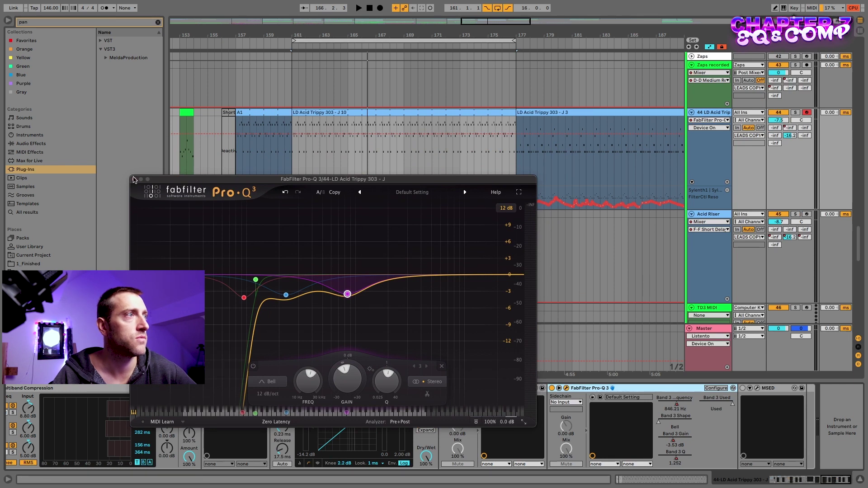
pyautogui.moveTo(261, 179); pyautogui.dragTo(274, 154)
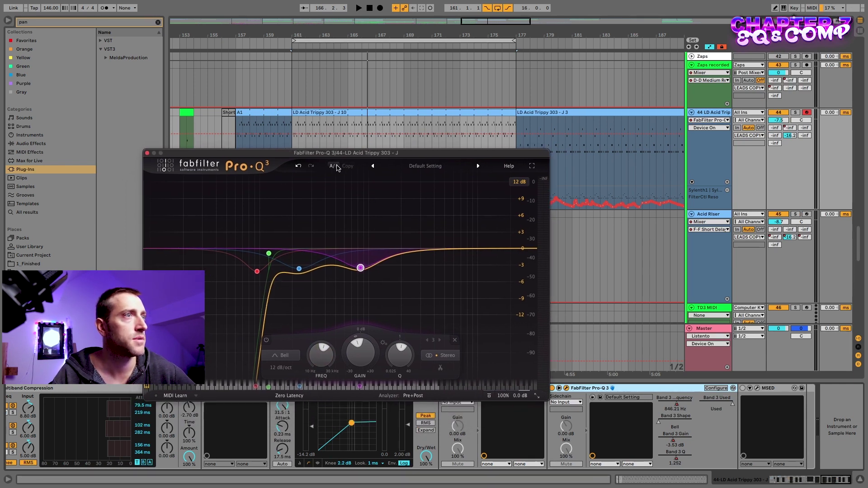
# - Disable the Pro-Q 3 bands one after another, starting with the 95 Hz cut and finishing with Band 3
pyautogui.moveTo(238, 281)
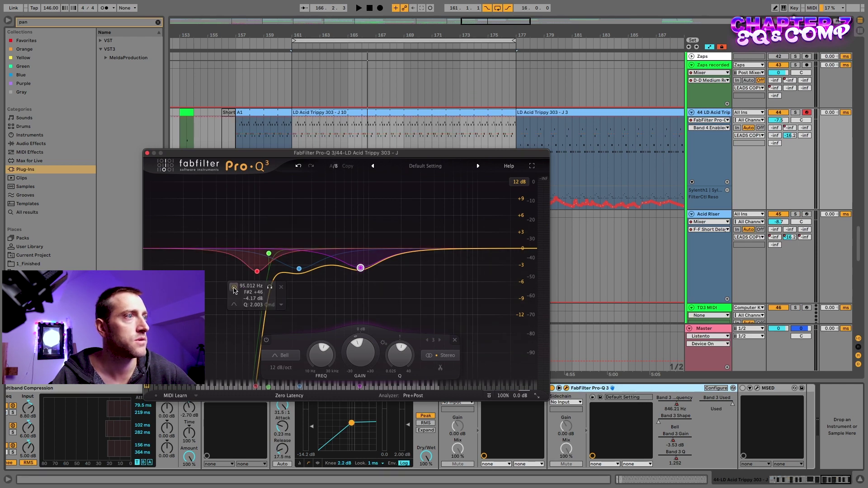
pyautogui.click(234, 288)
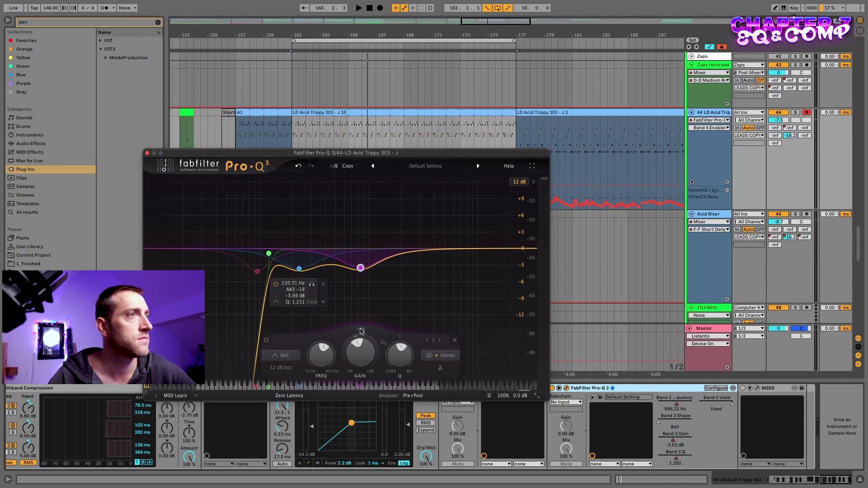
pyautogui.click(440, 339)
pyautogui.click(439, 340)
pyautogui.click(266, 340)
pyautogui.click(439, 339)
pyautogui.click(266, 340)
pyautogui.click(439, 340)
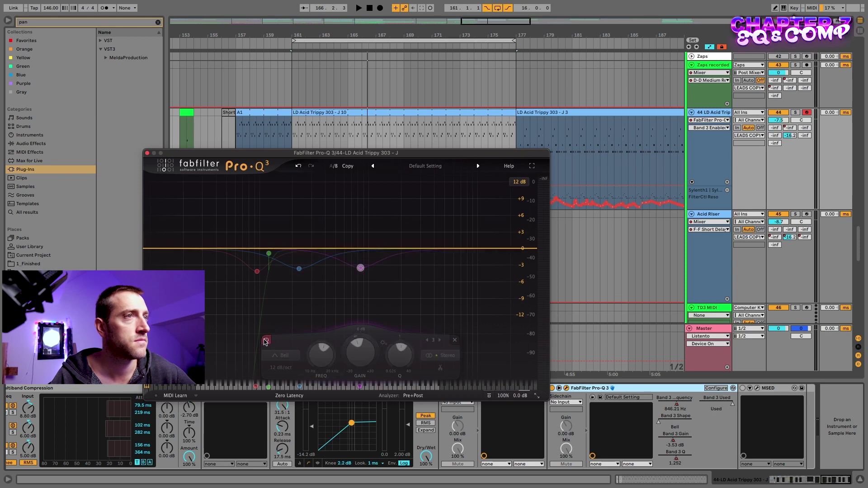
pyautogui.click(265, 341)
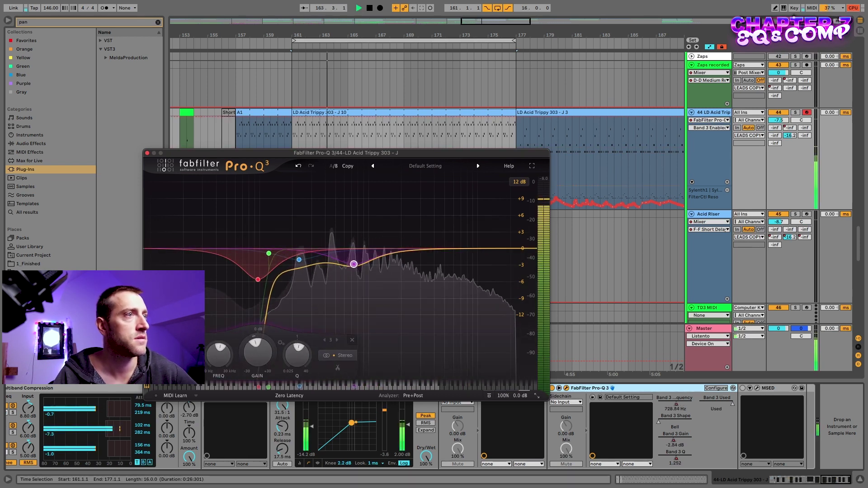
# - Record Pro-Q 3 Band 3 frequency movements over the looped acid section, remove the band and audition the section
pyautogui.moveTo(416, 257); pyautogui.dragTo(358, 255)
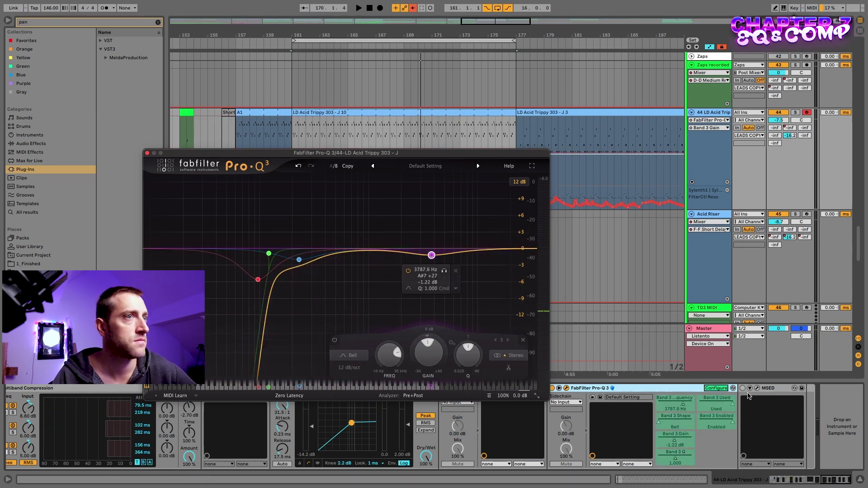
pyautogui.moveTo(430, 252)
pyautogui.mouseDown()
pyautogui.moveTo(333, 252)
pyautogui.moveTo(442, 258)
pyautogui.moveTo(414, 247)
pyautogui.moveTo(398, 252)
pyautogui.moveTo(450, 262)
pyautogui.moveTo(442, 240)
pyautogui.moveTo(457, 230)
pyautogui.moveTo(415, 258)
pyautogui.moveTo(426, 254)
pyautogui.mouseUp()
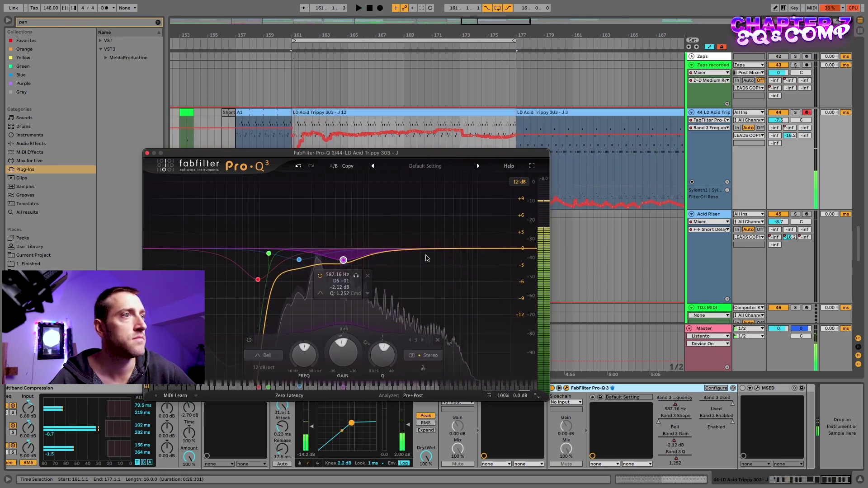
pyautogui.click(329, 139)
pyautogui.press('space')
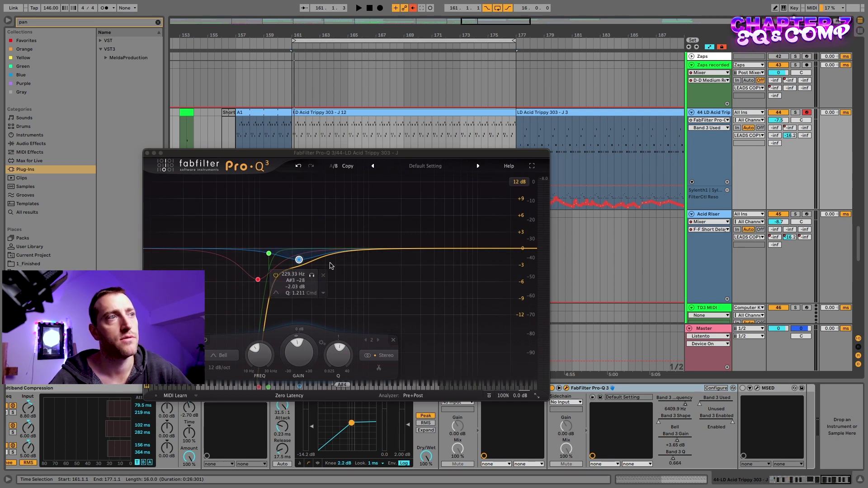
pyautogui.press('space')
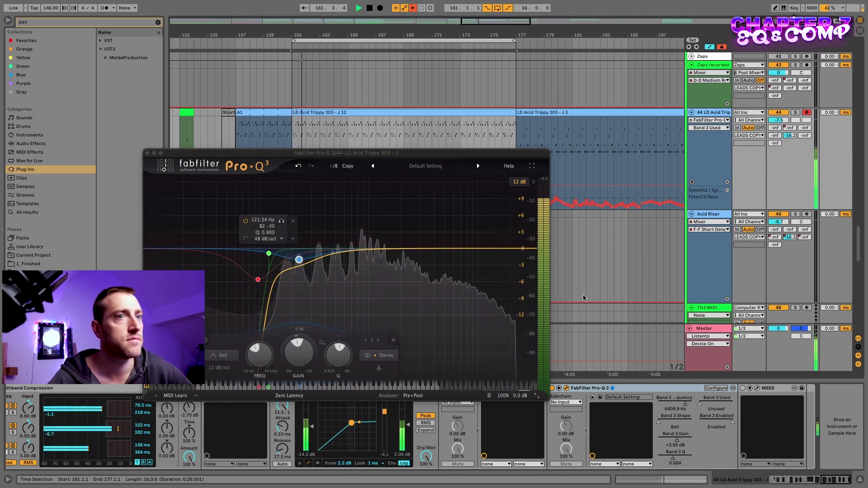
pyautogui.press('space')
# - Delete the Band 3 Frequency automation in Pro-Q 3, and set Band 3 to Disabled and Unused during playback
pyautogui.rightClick(682, 401)
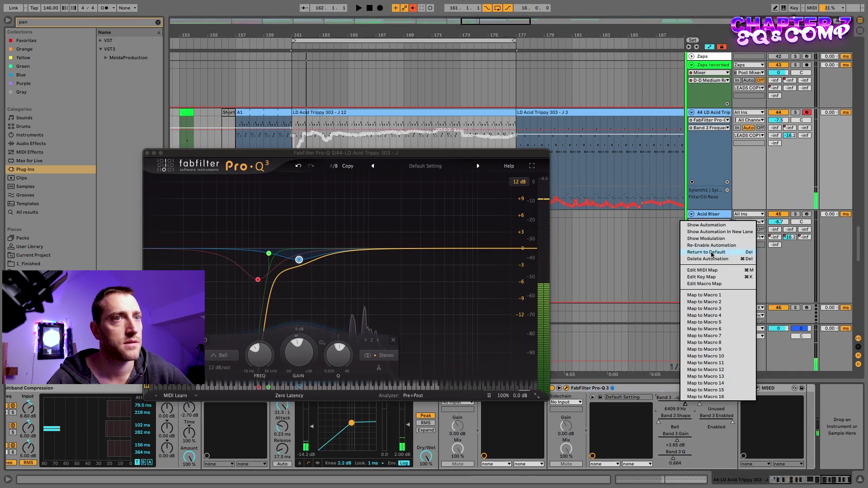
pyautogui.click(708, 258)
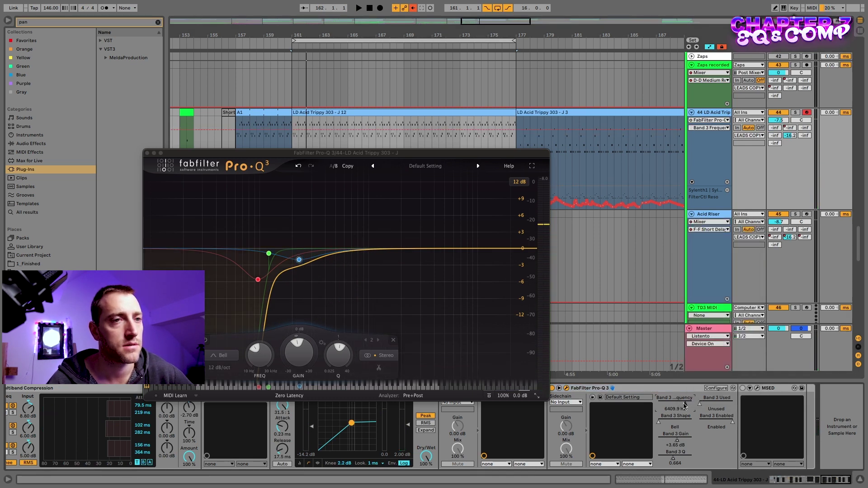
pyautogui.rightClick(675, 423)
pyautogui.click(722, 427)
pyautogui.press('space')
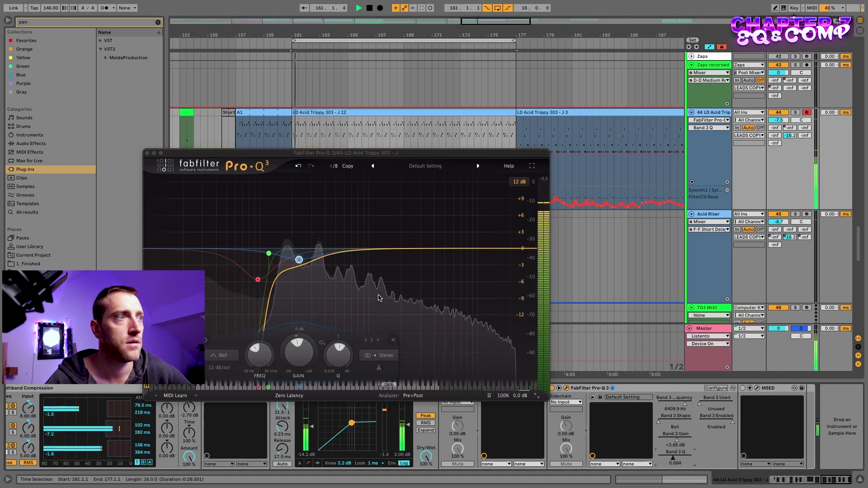
pyautogui.click(722, 427)
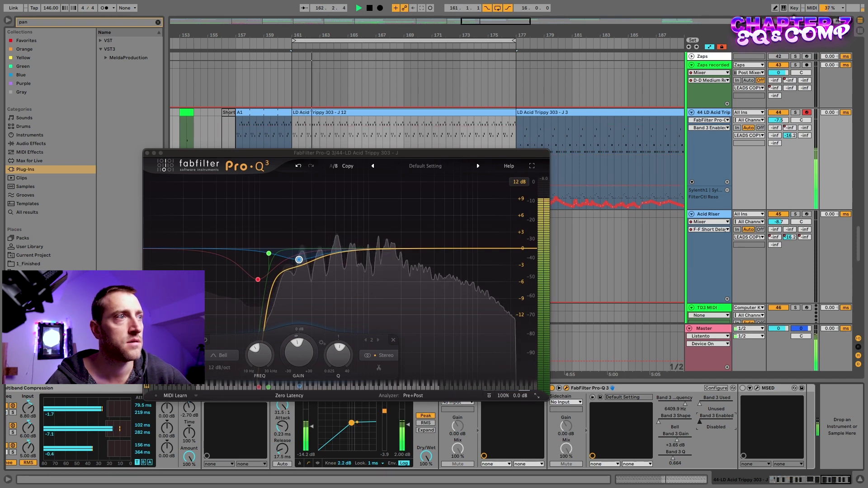
pyautogui.moveTo(722, 422); pyautogui.dragTo(732, 404)
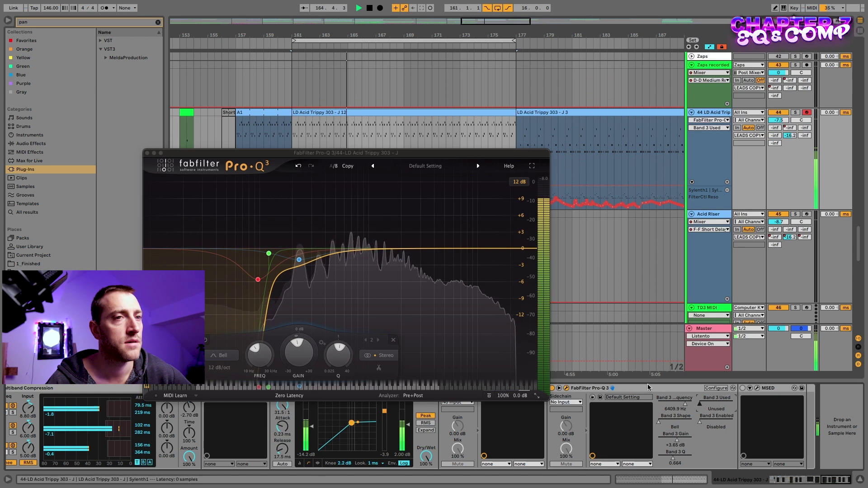
# - Remove all configured Band 3 parameters from the Pro-Q 3 device, leave Configure mode and close the plug-in window
pyautogui.click(715, 388)
pyautogui.press('Delete')
pyautogui.press('Delete')
pyautogui.click(675, 436)
pyautogui.press('Delete')
pyautogui.press('Delete')
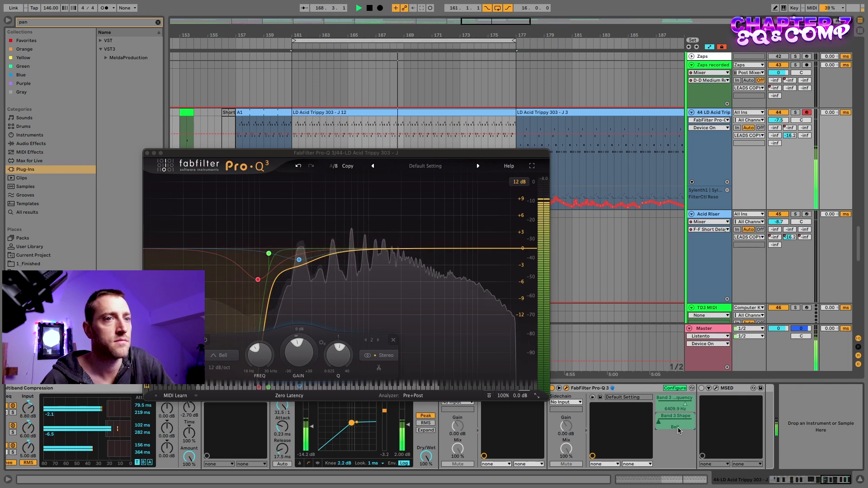
pyautogui.press('Delete')
pyautogui.press('Delete')
pyautogui.click(675, 388)
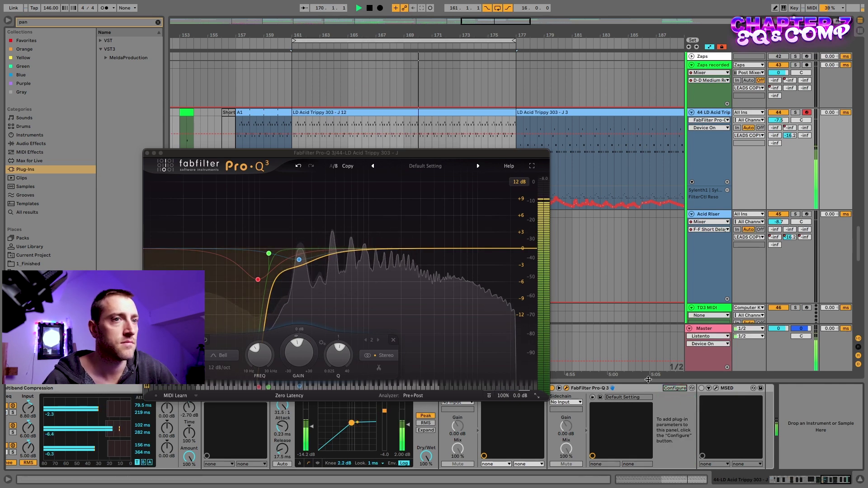
pyautogui.click(147, 153)
# - Listen to the rest of the looped acid section in the arrangement and stop playback
pyautogui.scroll(-5, 425, 144)
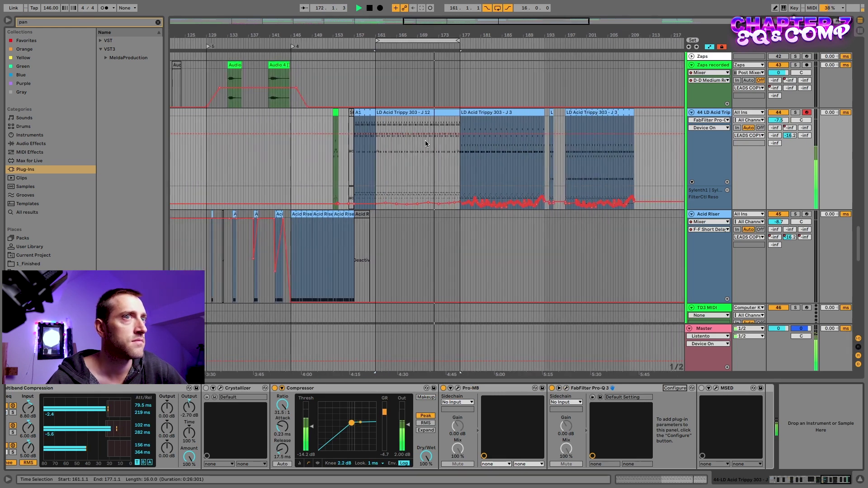
pyautogui.scroll(3, 426, 144)
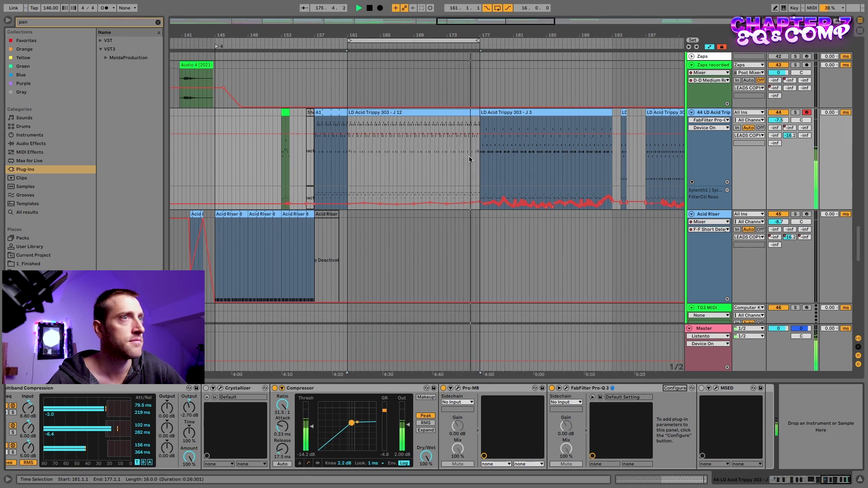
pyautogui.scroll(2, 469, 156)
pyautogui.press('space')
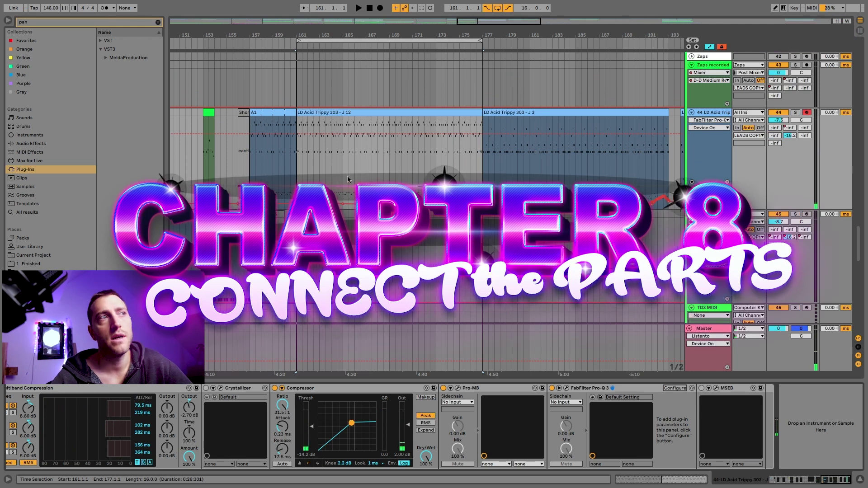
# - Examine the clips leading into the acid section, select the deactivated Acid Riser 8 clip at bar 157, and mute the system sound
pyautogui.hscroll(-5, 350, 175)
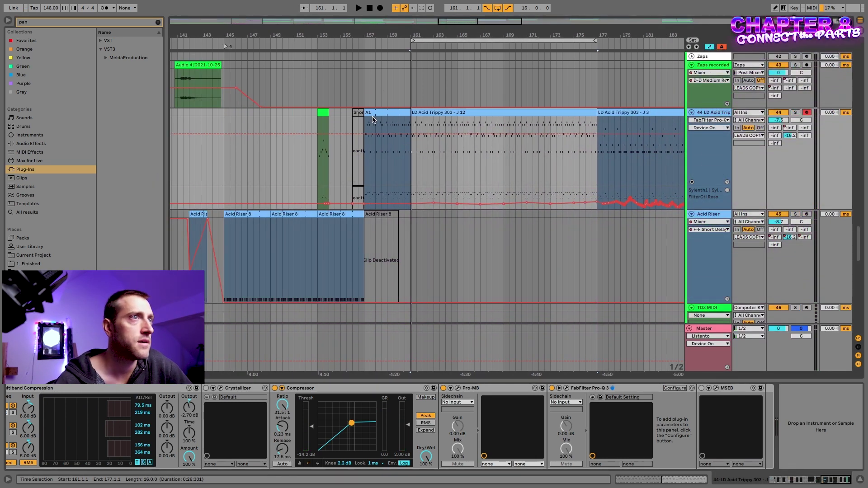
pyautogui.click(387, 118)
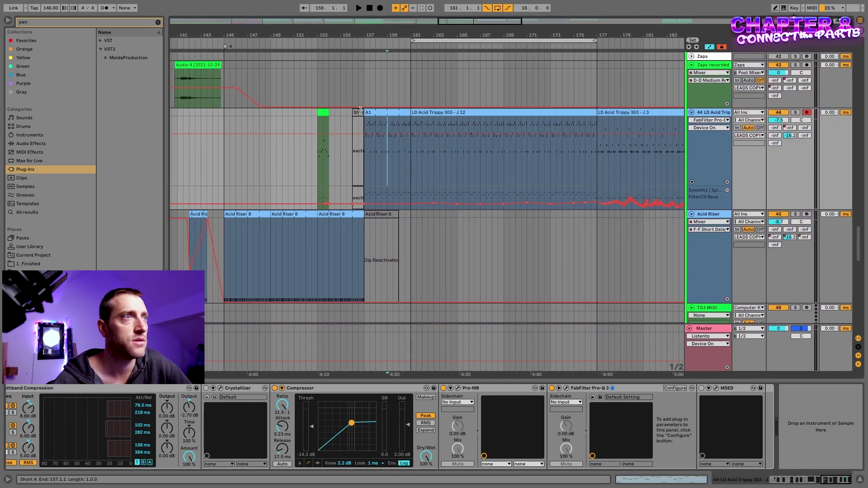
pyautogui.click(367, 113)
pyautogui.click(323, 113)
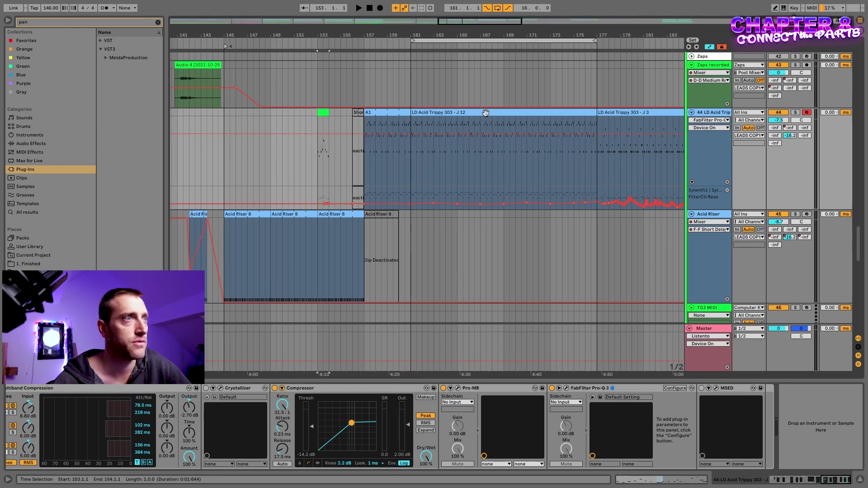
pyautogui.click(378, 213)
pyautogui.press('XF86AudioMute')
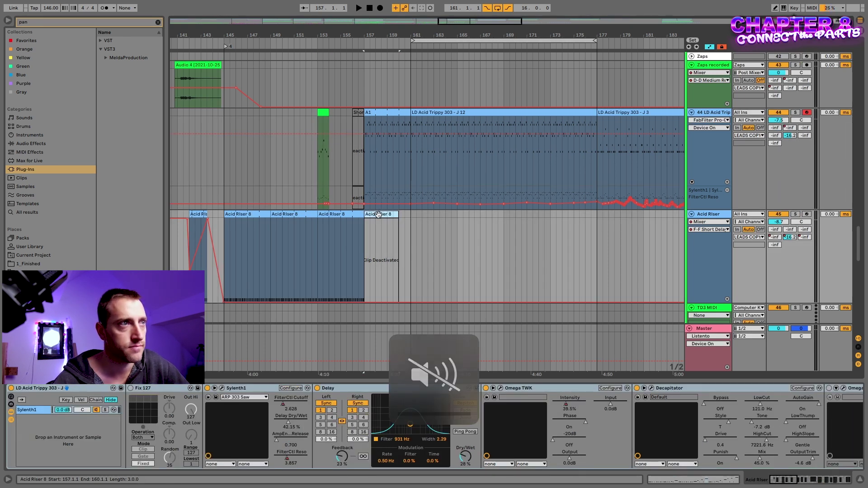
# - Reactivate the Acid Riser 8 clip at bar 157
pyautogui.press('0')
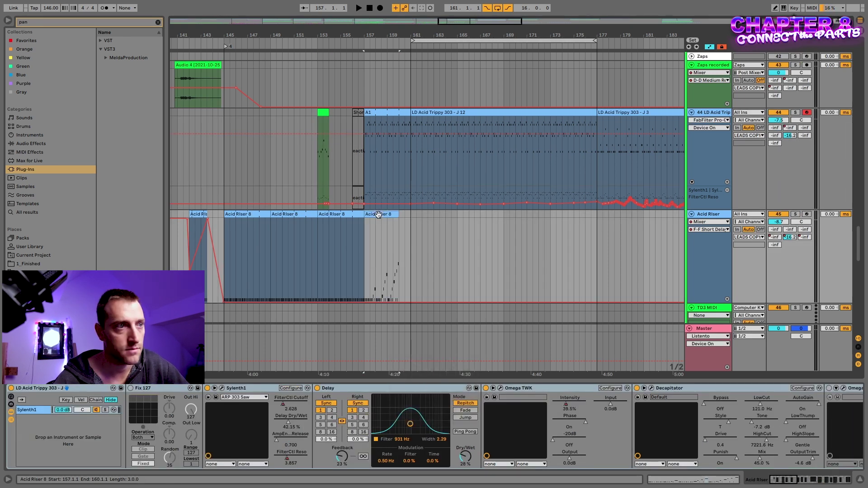
# - Consolidate a copy of the green clip at bar 159 with the A1 clip's last bar into one two-bar clip on the acid lead track
pyautogui.click(319, 114)
pyautogui.click(395, 120)
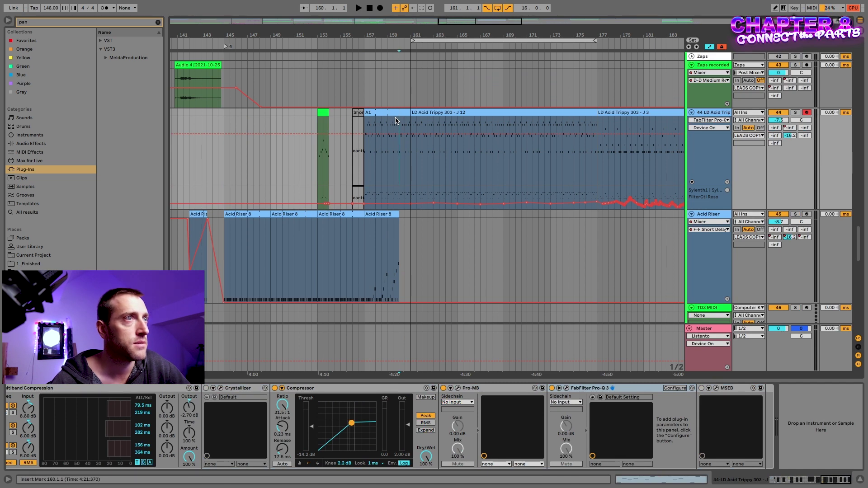
pyautogui.press('+')
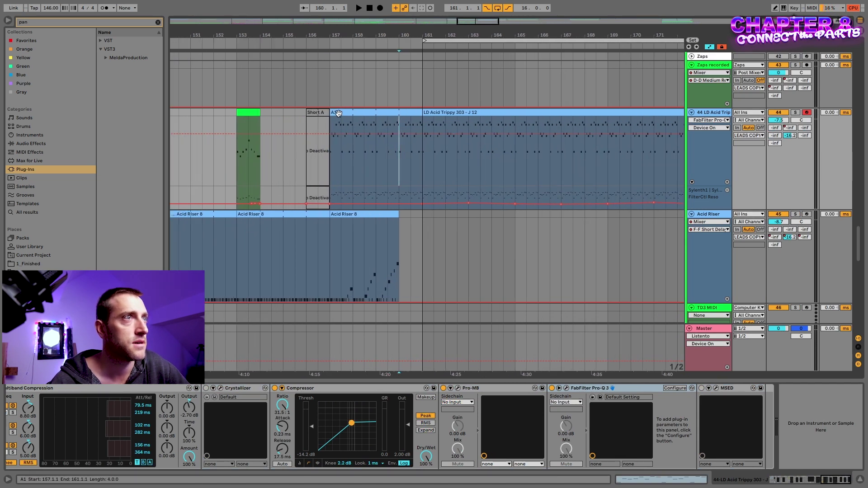
pyautogui.click(335, 112)
pyautogui.moveTo(333, 112); pyautogui.dragTo(409, 126)
pyautogui.click(378, 115)
pyautogui.hotkey('ctrl', 'v')
pyautogui.keyDown('shift'); pyautogui.click(408, 113); pyautogui.keyUp('shift')
pyautogui.hotkey('ctrl', 'j')
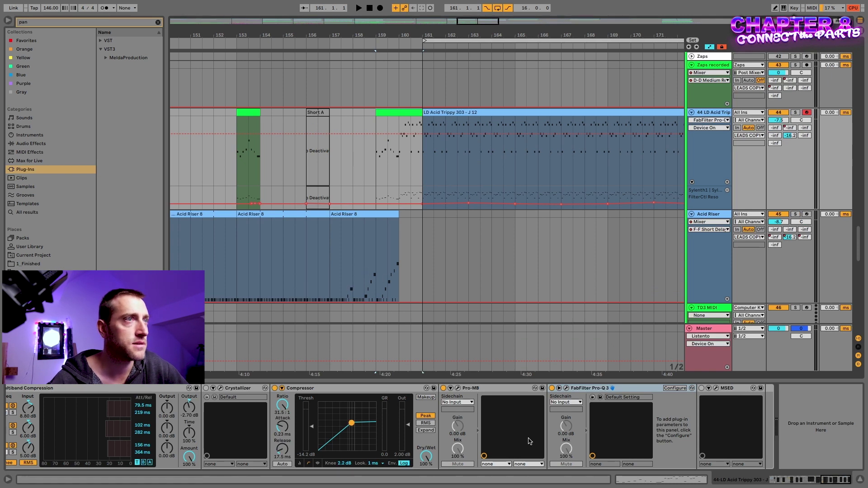
# - Delete all notes in the first bar of the consolidated green clip, keeping the second bar's pattern
pyautogui.hotkey('shift', 'Tab')
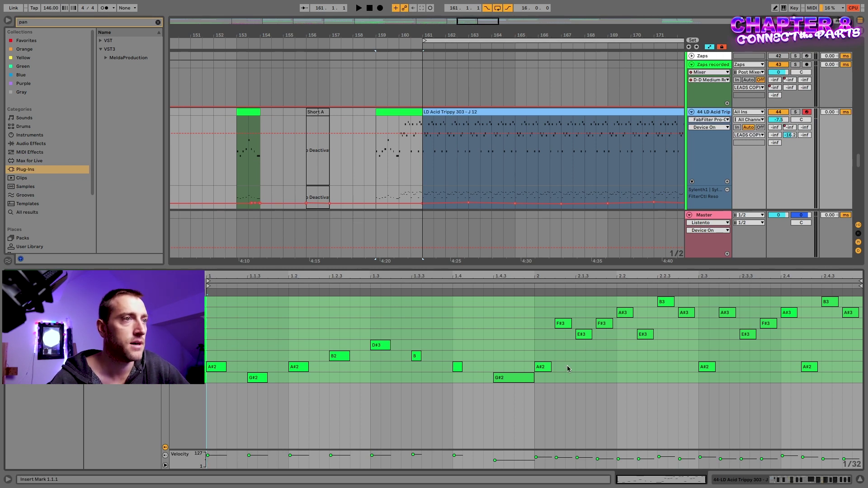
pyautogui.scroll(-4, 397, 157)
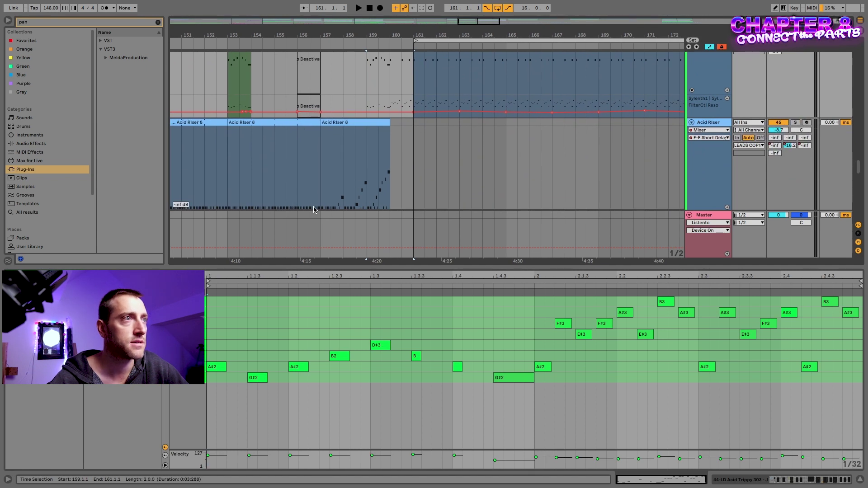
pyautogui.scroll(4, 427, 149)
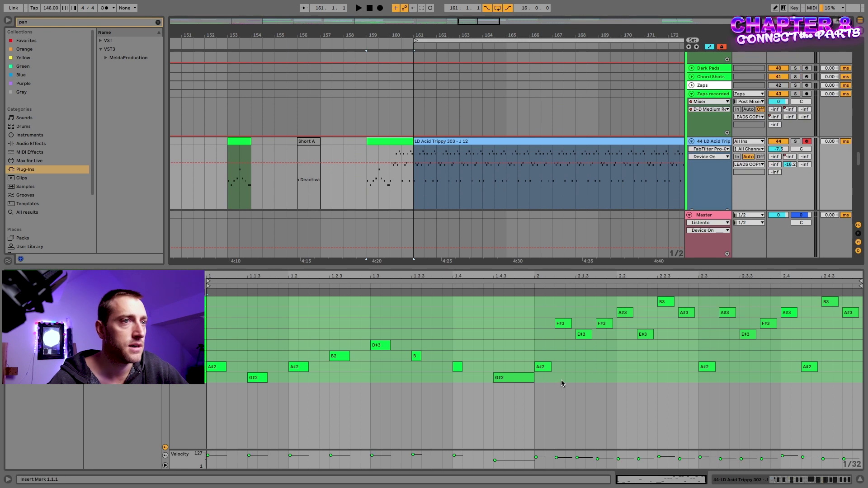
pyautogui.click(523, 378)
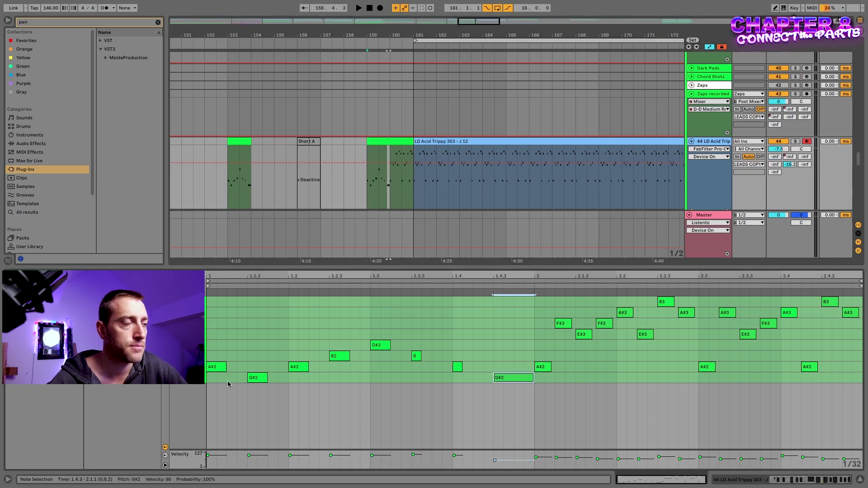
pyautogui.click(206, 382)
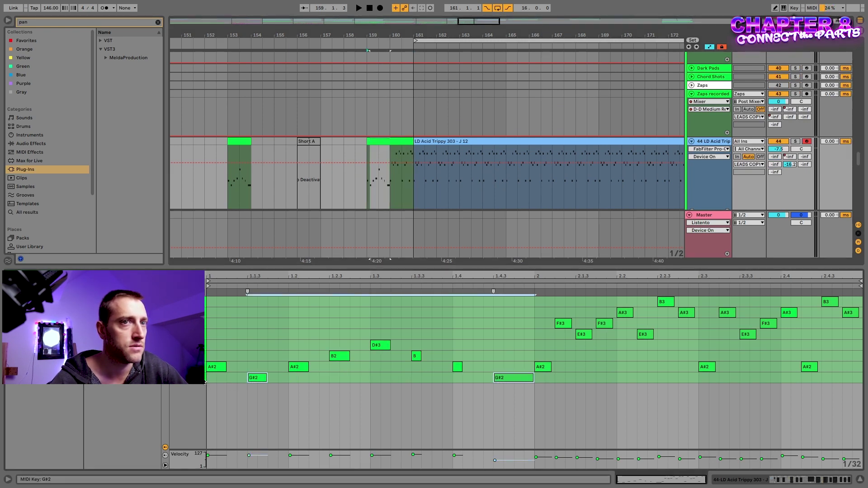
pyautogui.press('Delete')
pyautogui.moveTo(473, 400); pyautogui.dragTo(209, 332)
pyautogui.press('Delete')
# - Split off the bar from 156 to 157 of the Acid Riser 8 clip and copy it
pyautogui.click(404, 154)
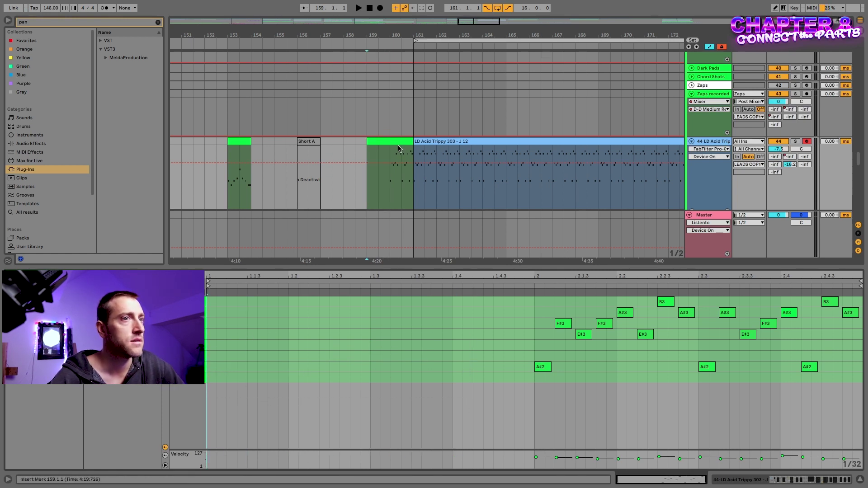
pyautogui.scroll(-5, 399, 149)
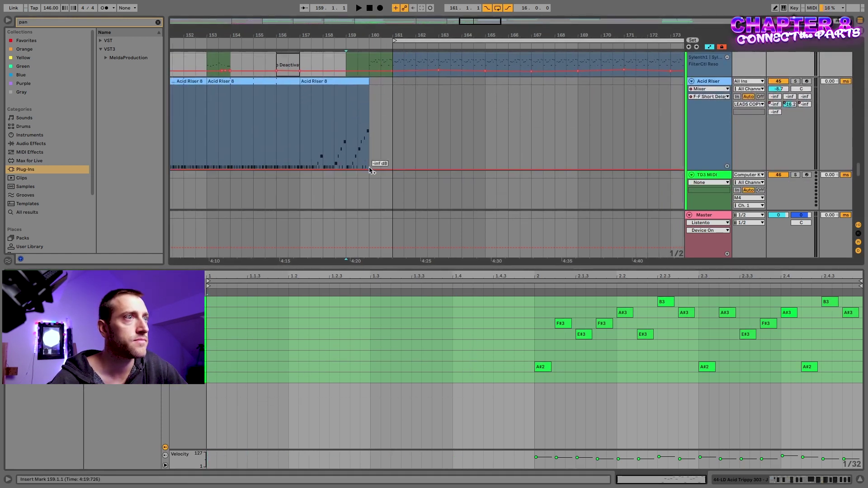
pyautogui.click(307, 136)
pyautogui.click(276, 126)
pyautogui.hotkey('ctrl', 'e')
pyautogui.click(290, 81)
pyautogui.scroll(3, 299, 97)
pyautogui.hotkey('ctrl', 'c')
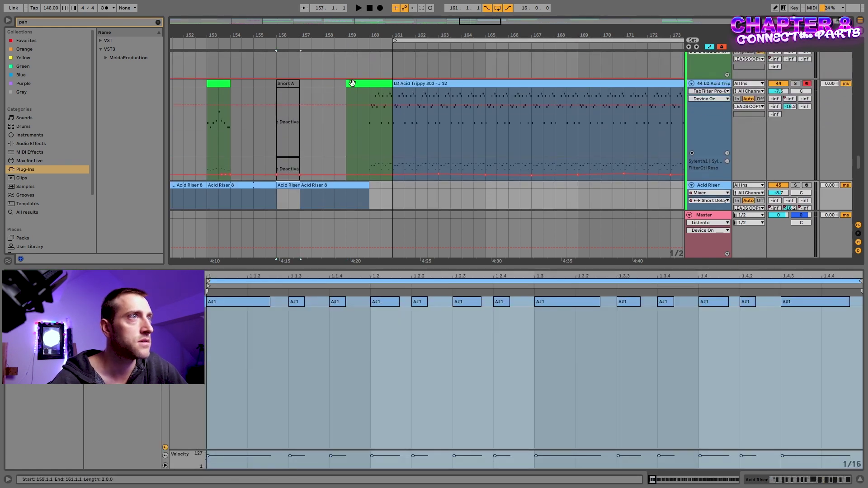
# - Paste the copied riser bar at bar 159 on the acid lead track and consolidate it with the clip at bar 160
pyautogui.click(367, 93)
pyautogui.hotkey('ctrl', 'v')
pyautogui.click(370, 90)
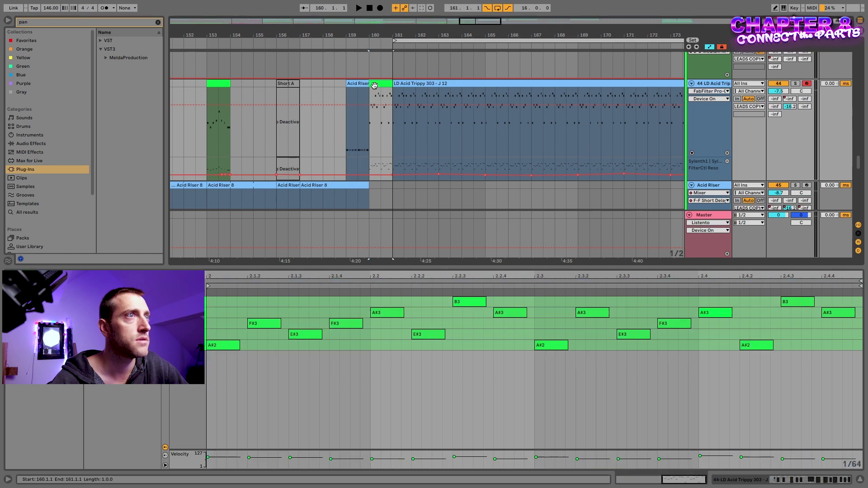
pyautogui.keyDown('shift'); pyautogui.click(361, 83); pyautogui.keyUp('shift')
pyautogui.hotkey('ctrl', 'j')
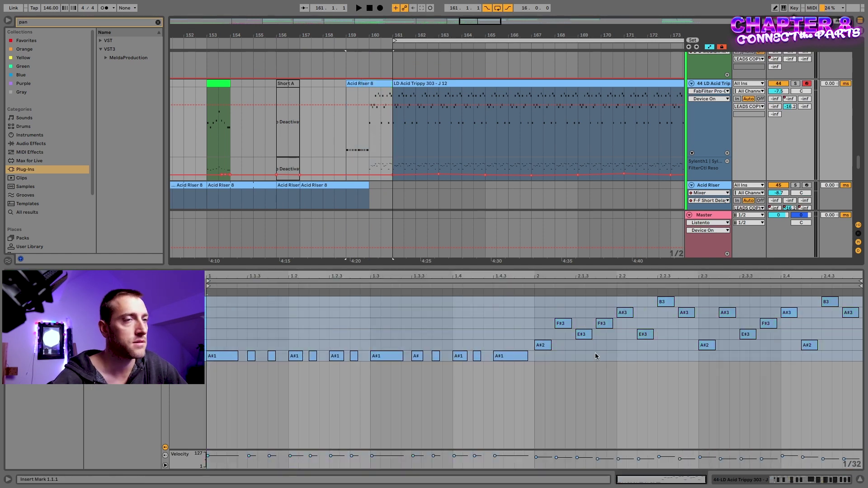
# - Raise the A#1 note at 1.4.3 in the joined clip by two octaves to A#3
pyautogui.click(604, 371)
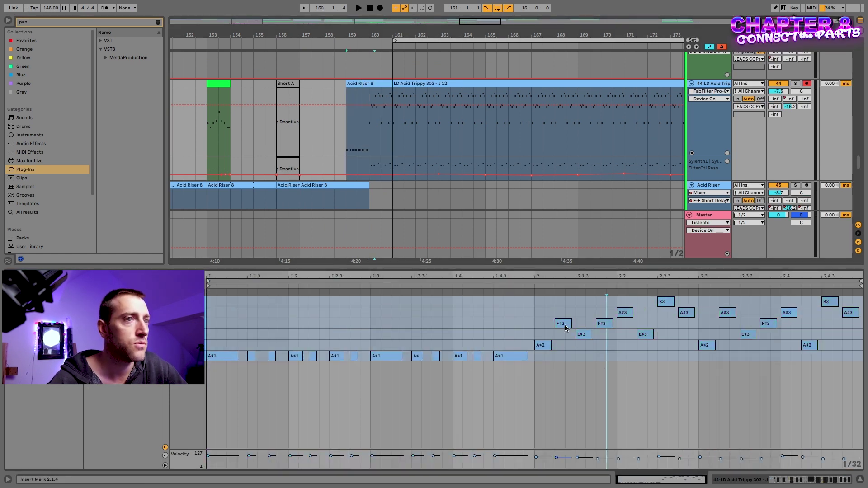
pyautogui.click(516, 357)
pyautogui.hotkey('shift', 'Up')
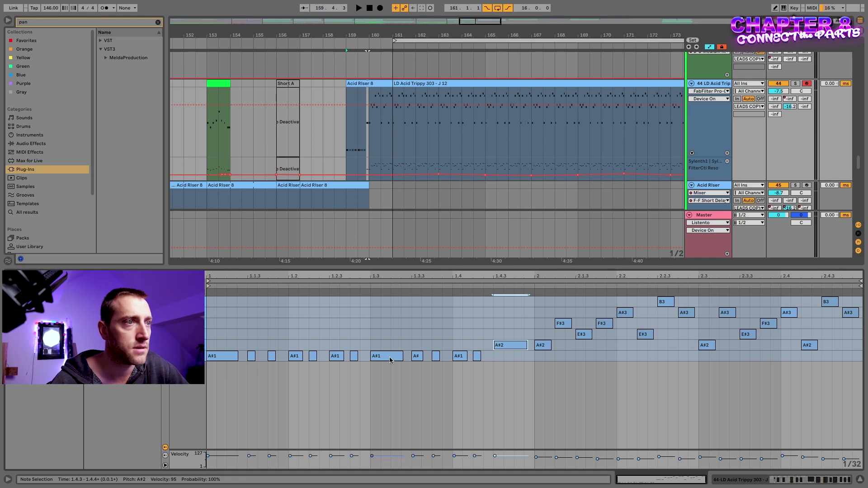
pyautogui.click(477, 359)
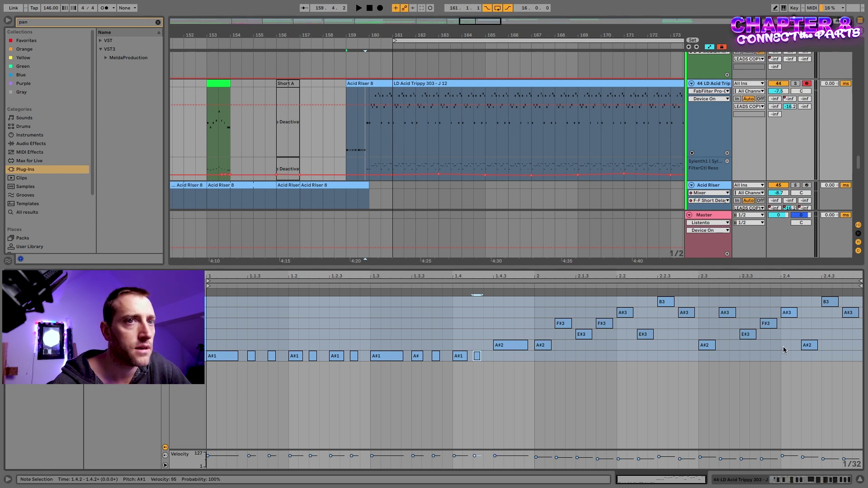
pyautogui.click(521, 348)
pyautogui.hotkey('shift', 'Up')
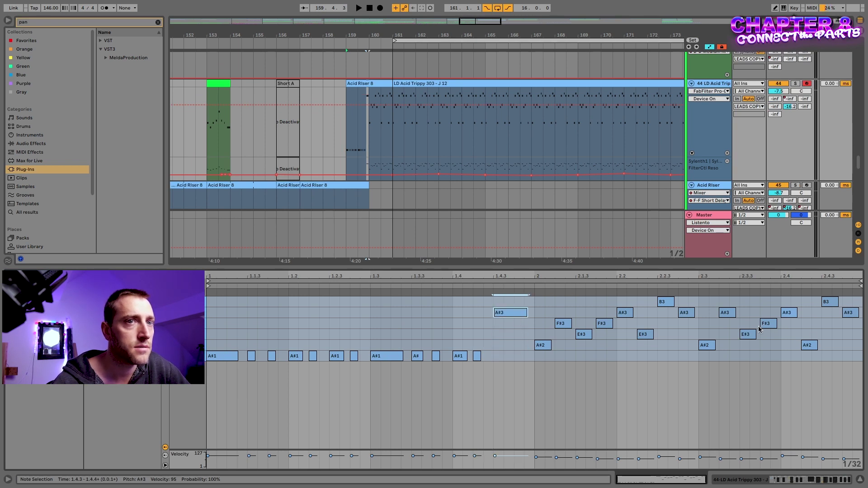
# - Raise the notes at 1.4.2 and 1.3.3 to F#3, and those at 1.4.1, 1.3.1 and 1.2.3 to E#3
pyautogui.moveTo(477, 357); pyautogui.dragTo(461, 335)
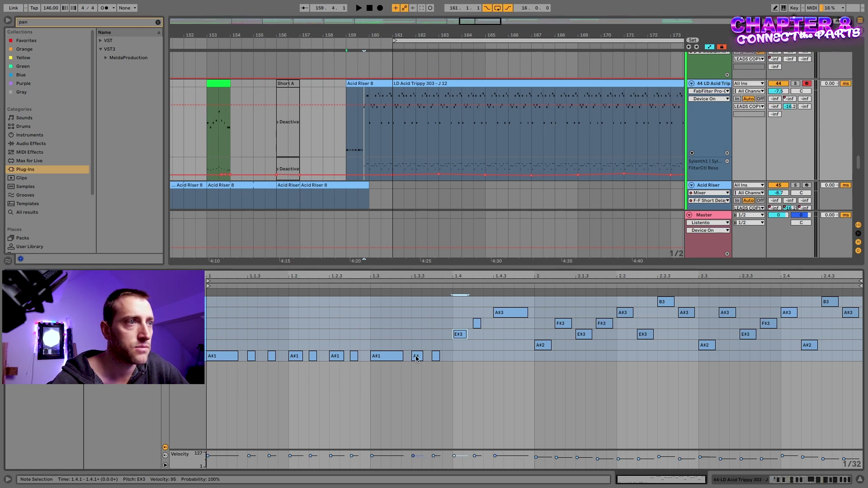
pyautogui.moveTo(416, 358); pyautogui.dragTo(388, 338)
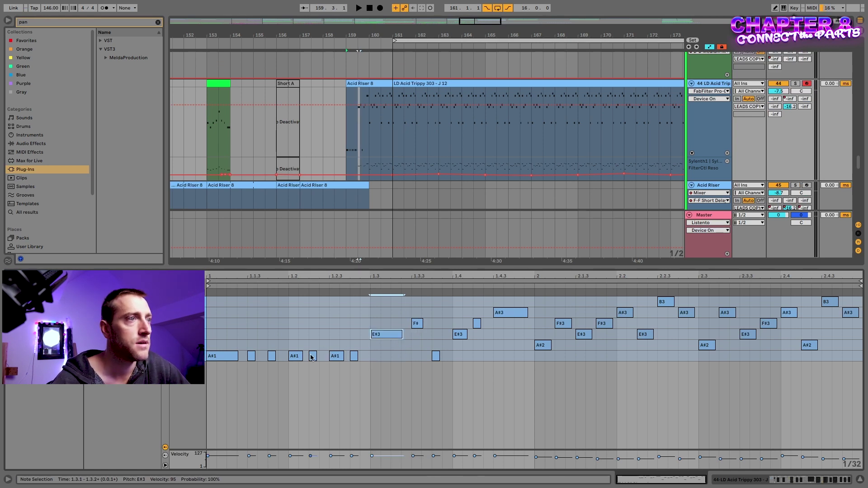
pyautogui.click(312, 357)
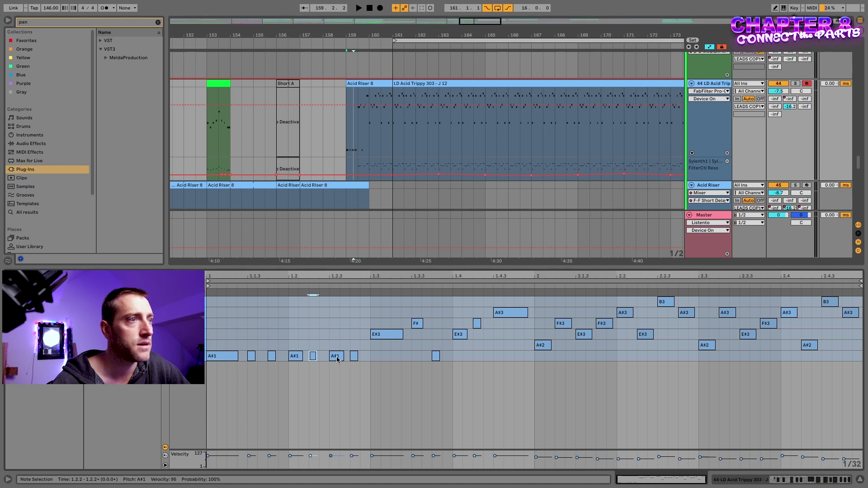
pyautogui.moveTo(337, 359); pyautogui.dragTo(338, 343)
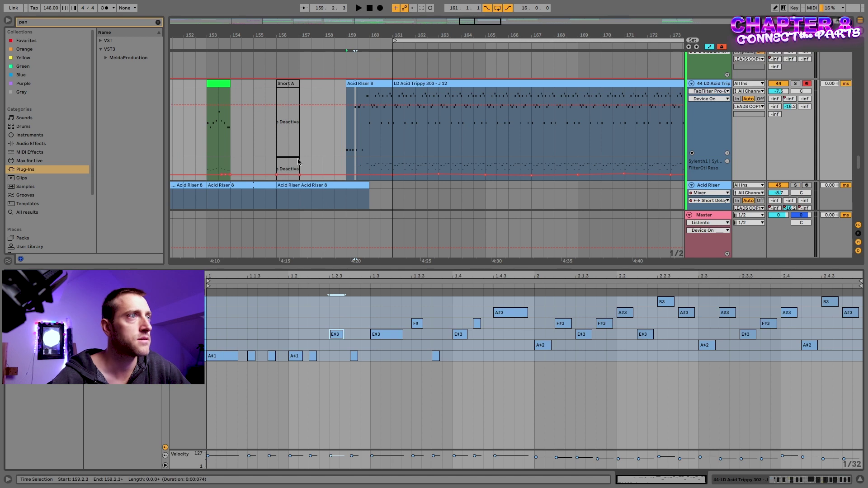
# - Listen to the reshaped transition into the acid lead from bar 159
pyautogui.scroll(-3, 296, 146)
pyautogui.hscroll(1, 296, 146)
pyautogui.click(329, 107)
pyautogui.press('space')
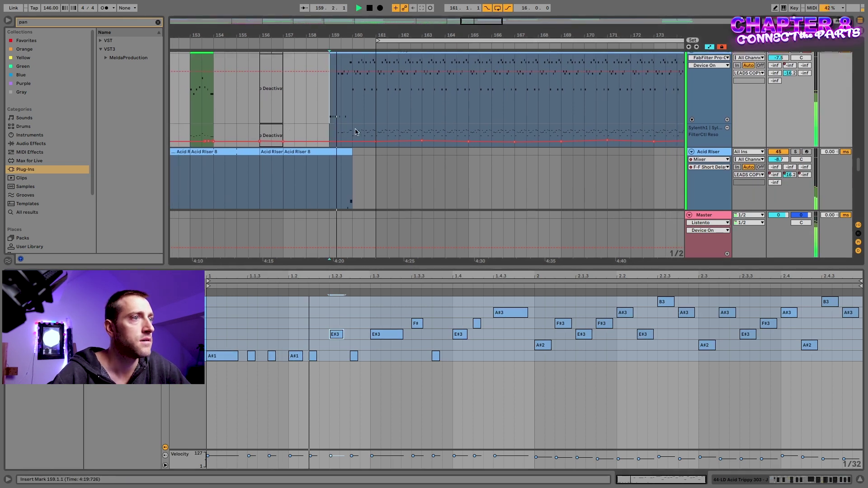
pyautogui.scroll(3, 381, 117)
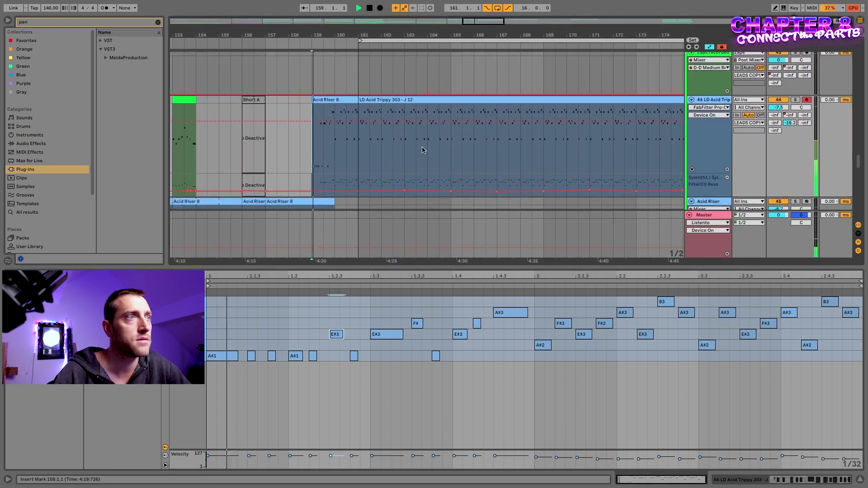
# - Try shifting all first-bar notes of the transition clip up by one row in the folded note editor while listening from bar 159
pyautogui.click(400, 389)
pyautogui.hotkey('ctrl', 'a')
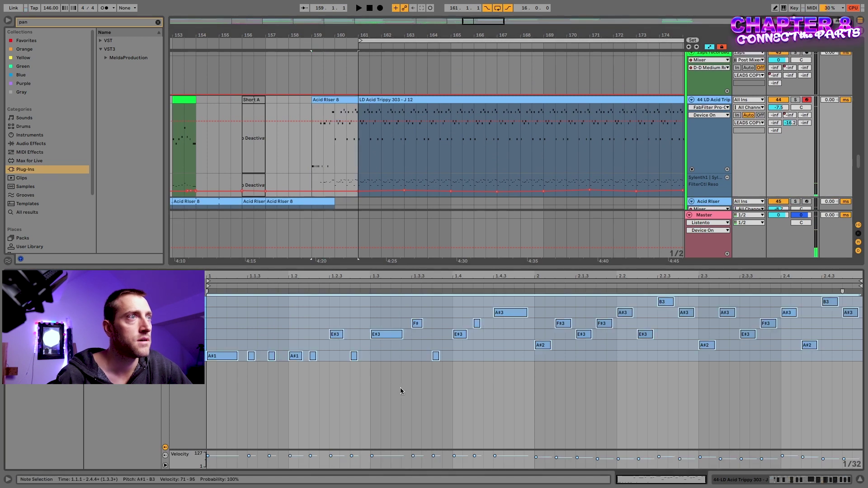
pyautogui.click(399, 387)
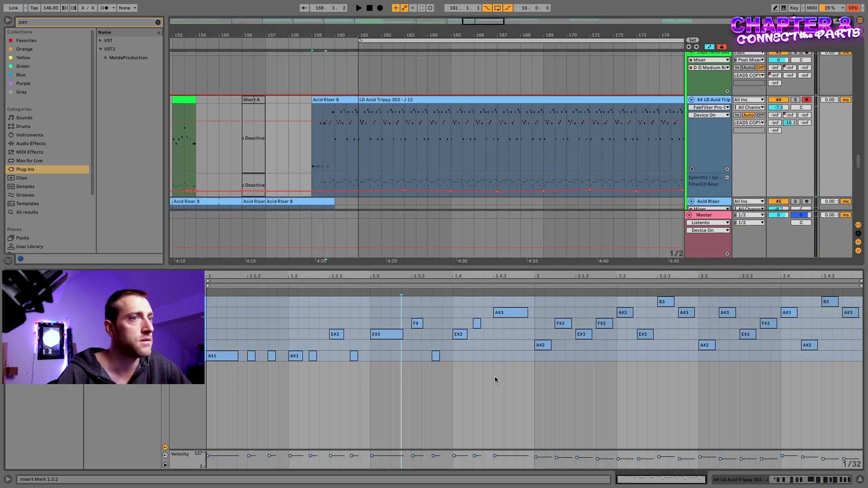
pyautogui.moveTo(528, 376); pyautogui.dragTo(224, 291)
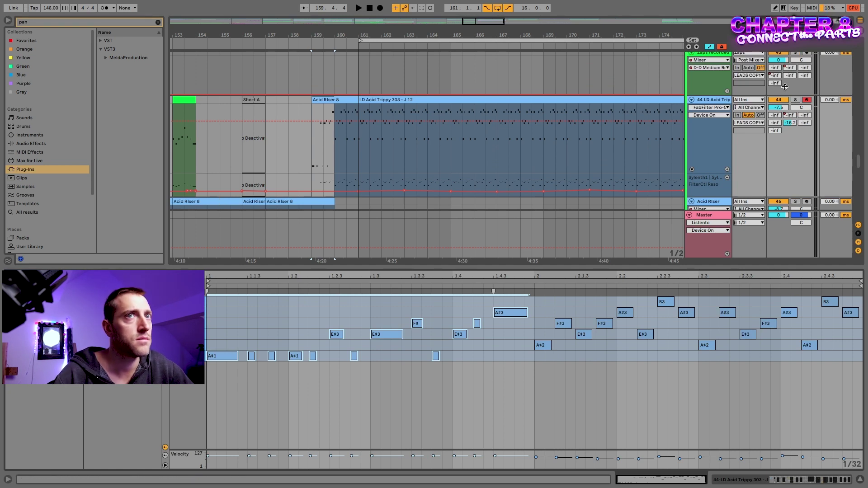
pyautogui.click(795, 100)
pyautogui.press('space')
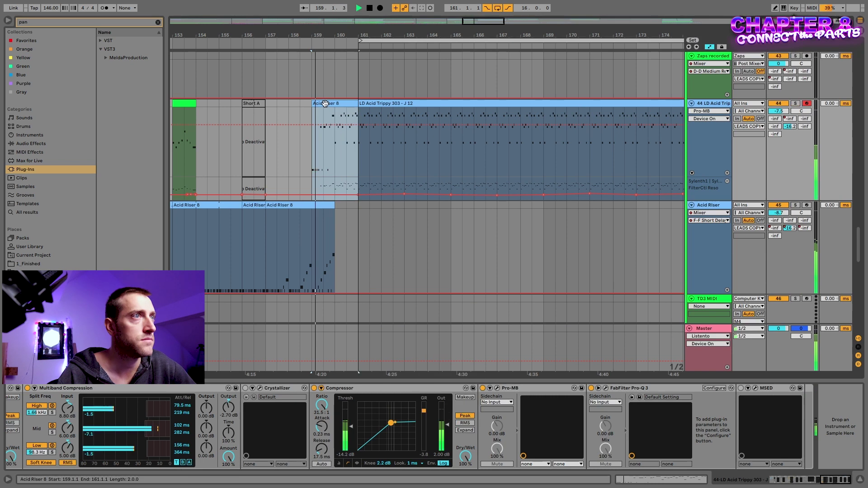
pyautogui.doubleClick(326, 104)
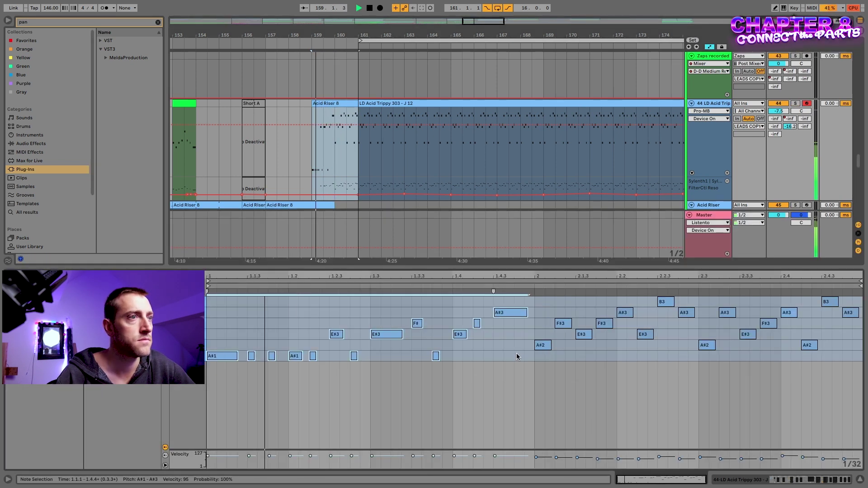
pyautogui.press('space')
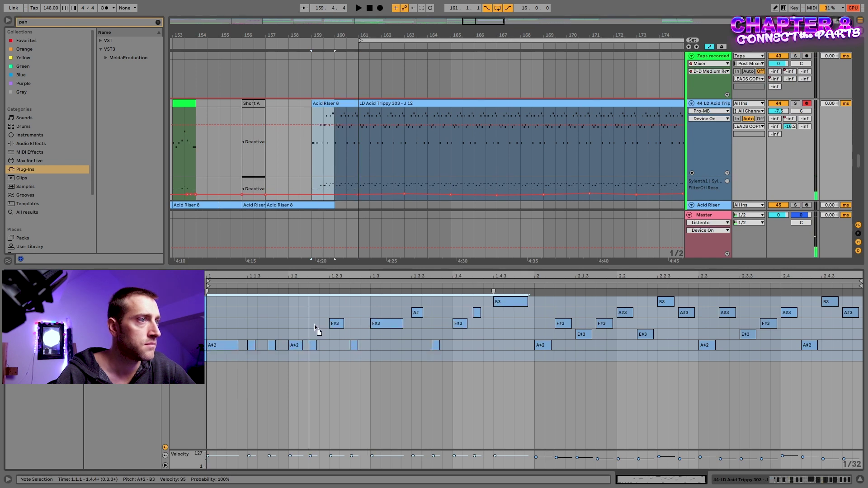
# - Move the note at 1.2.2 to E#3 and the one at 1.2.3 to A#1, and listen to the transition
pyautogui.click(319, 340)
pyautogui.moveTo(313, 356); pyautogui.dragTo(333, 354)
pyautogui.press('space')
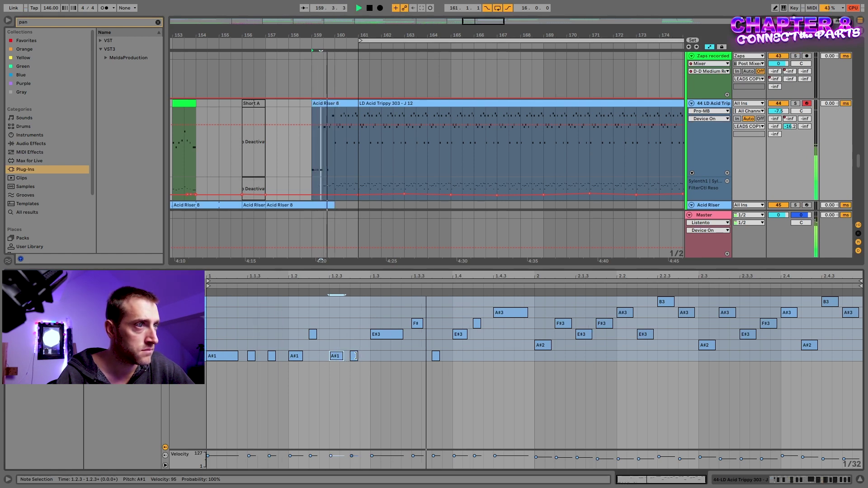
pyautogui.click(329, 153)
pyautogui.press('space')
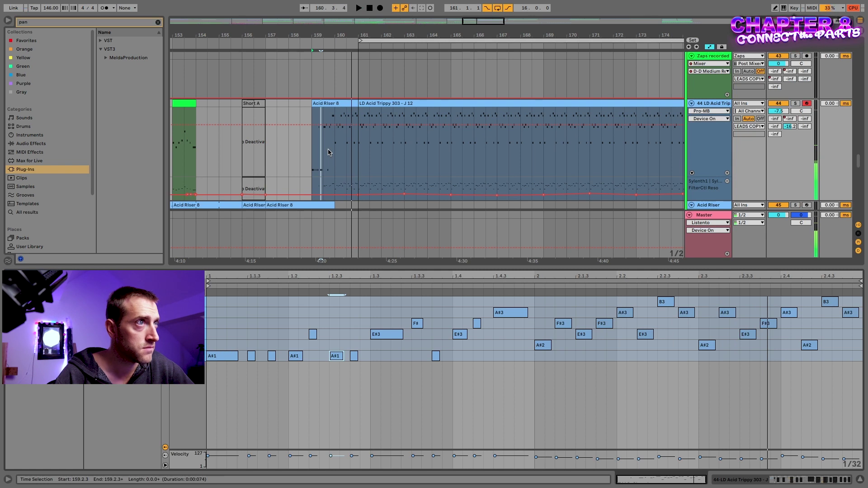
# - Split the acid lead's transition clip at bar 160 and move its first bar to start at bar 160, directly before the acid section
pyautogui.click(364, 104)
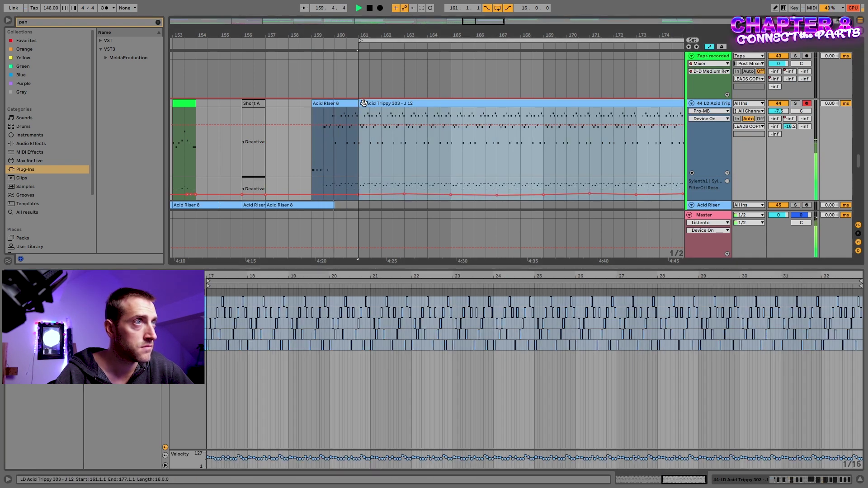
pyautogui.click(335, 146)
pyautogui.hotkey('ctrl', 'e')
pyautogui.press('space')
pyautogui.moveTo(324, 103); pyautogui.dragTo(348, 105)
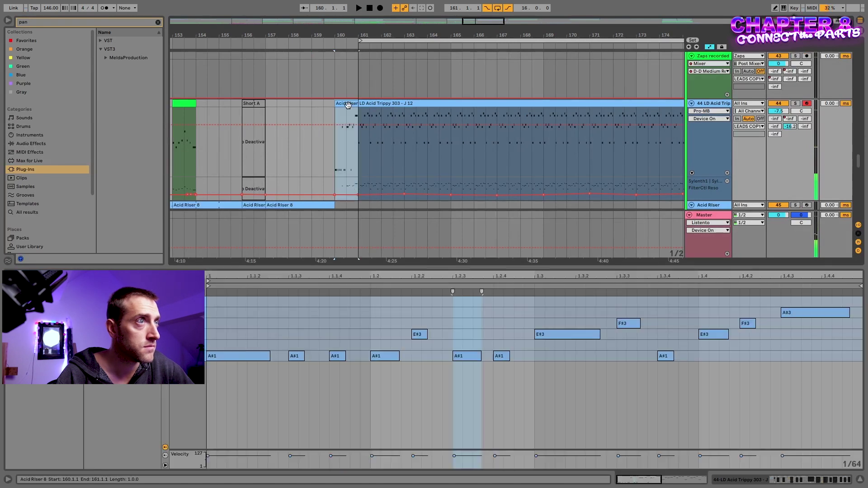
pyautogui.scroll(-1, 348, 107)
pyautogui.scroll(-2, 348, 107)
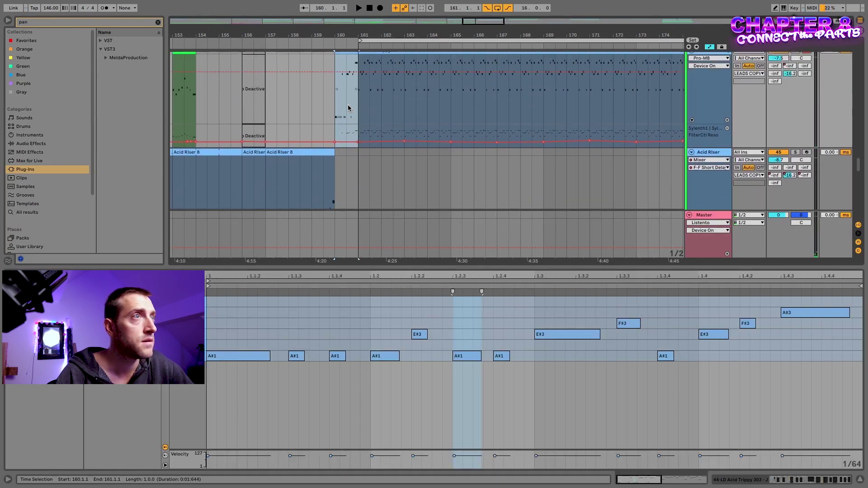
# - Examine how the acid lead's transition clip at bar 160 lines up with the end of the Acid Riser part
pyautogui.scroll(2, 348, 108)
pyautogui.scroll(-5, 347, 107)
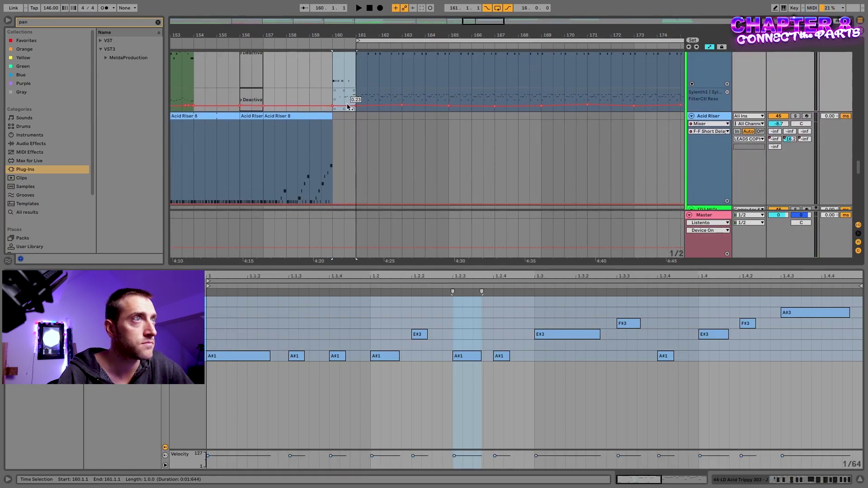
pyautogui.scroll(4, 348, 107)
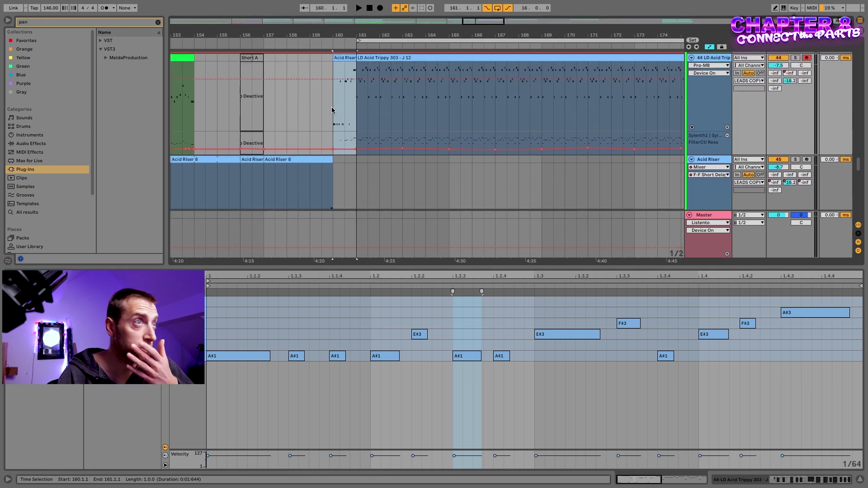
pyautogui.scroll(-4, 375, 107)
pyautogui.scroll(6, 361, 109)
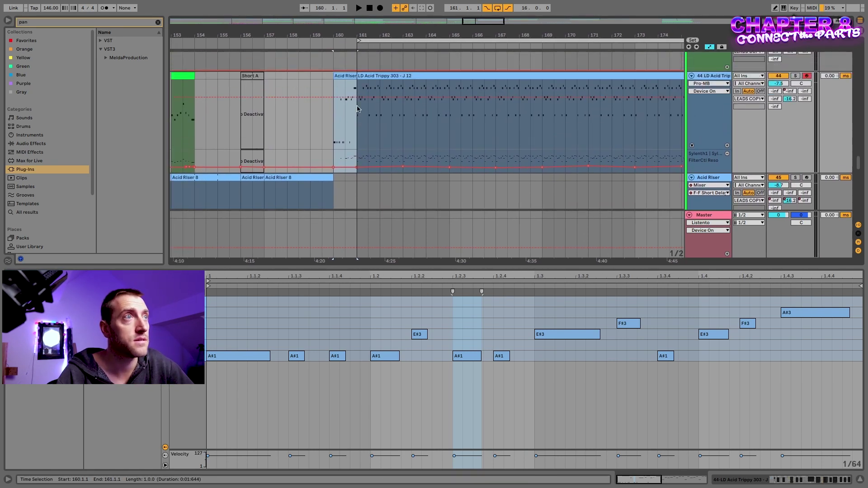
pyautogui.scroll(-5, 357, 109)
pyautogui.scroll(-4, 357, 108)
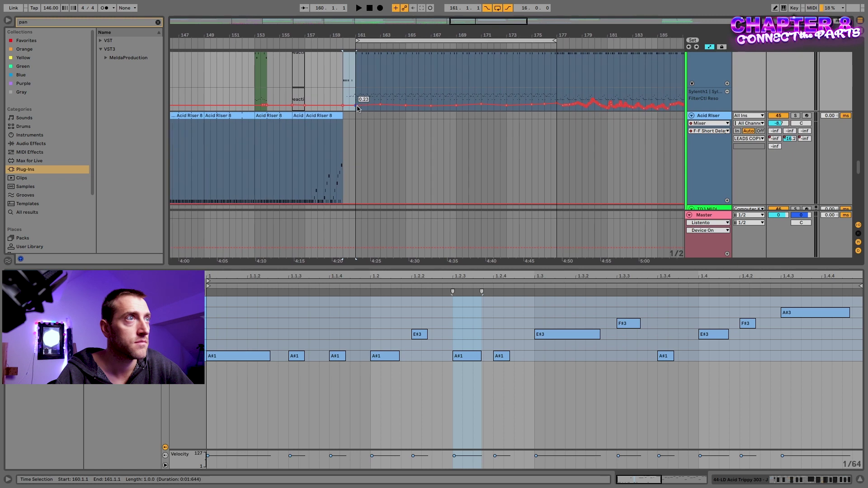
pyautogui.scroll(-4, 355, 110)
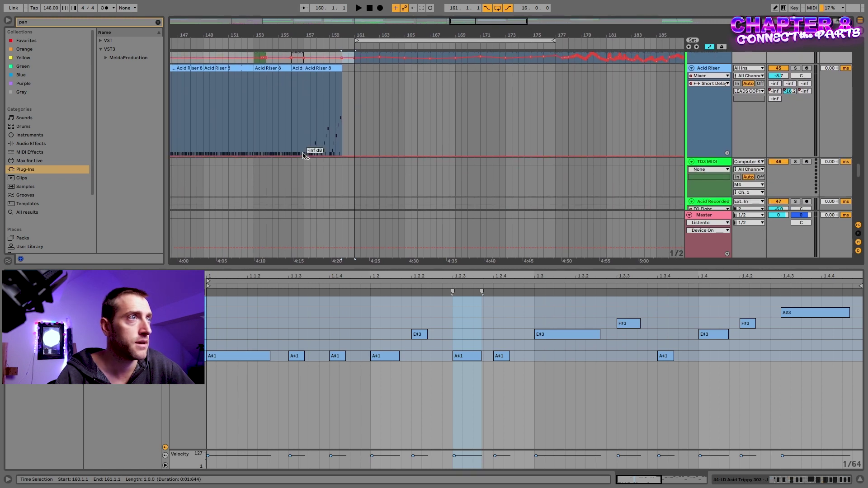
pyautogui.scroll(4, 342, 139)
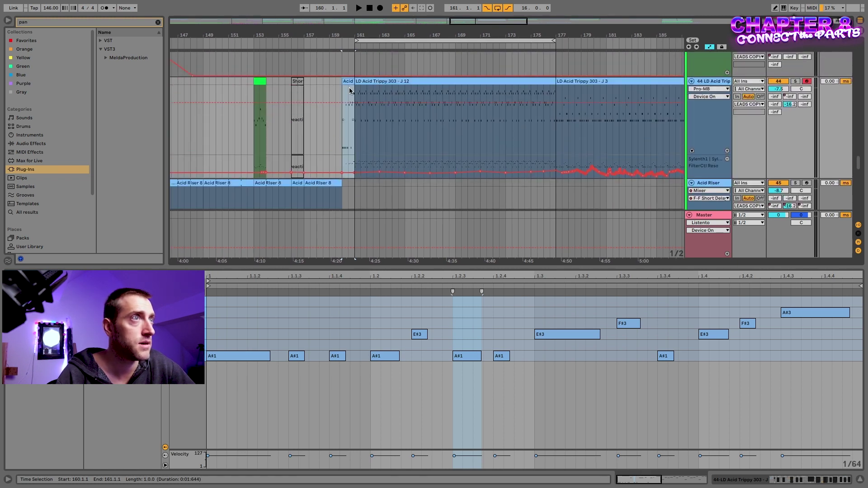
pyautogui.scroll(1, 345, 139)
# - Paste the acid lead's transition clip onto the Acid Riser track at bar 160 and join it with the riser clip from bar 157
pyautogui.click(329, 149)
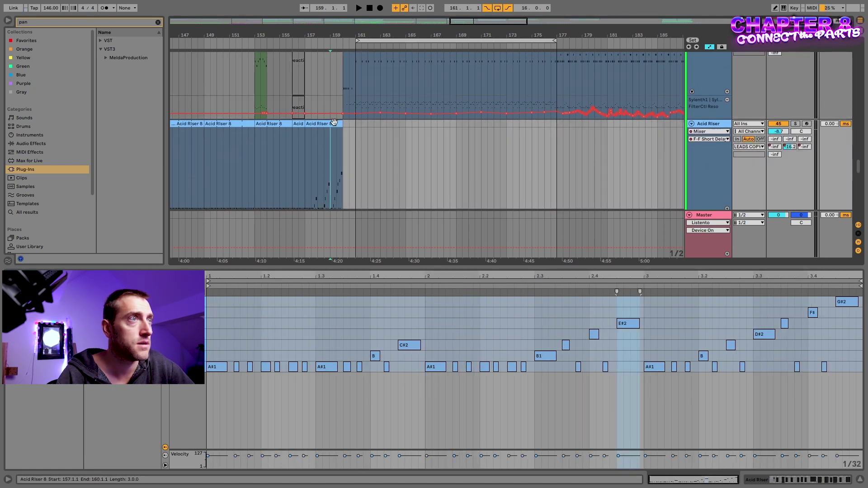
pyautogui.click(334, 125)
pyautogui.scroll(-4, 335, 125)
pyautogui.scroll(2, 334, 125)
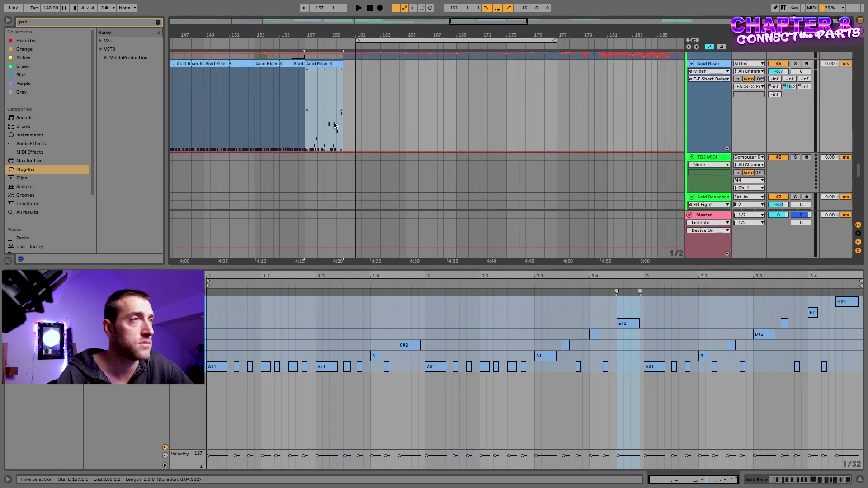
pyautogui.click(340, 126)
pyautogui.press('super+v')
pyautogui.click(338, 105)
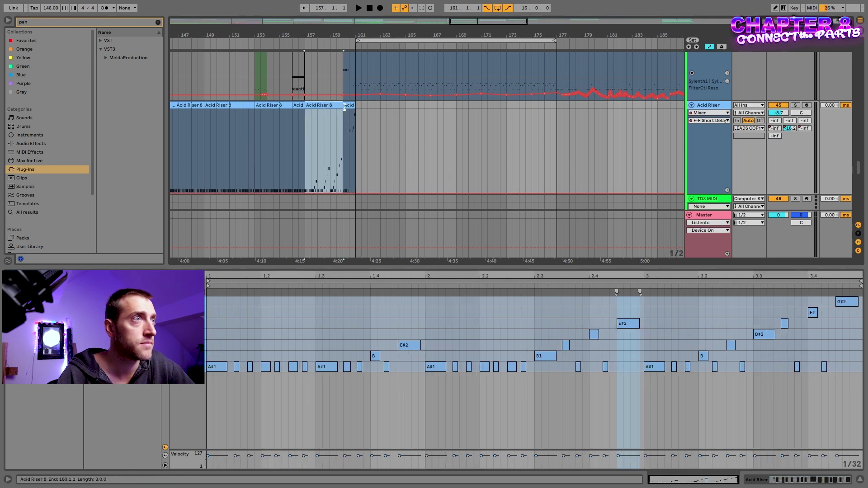
pyautogui.keyDown('shift'); pyautogui.click(348, 106); pyautogui.keyUp('shift')
pyautogui.press('super+j')
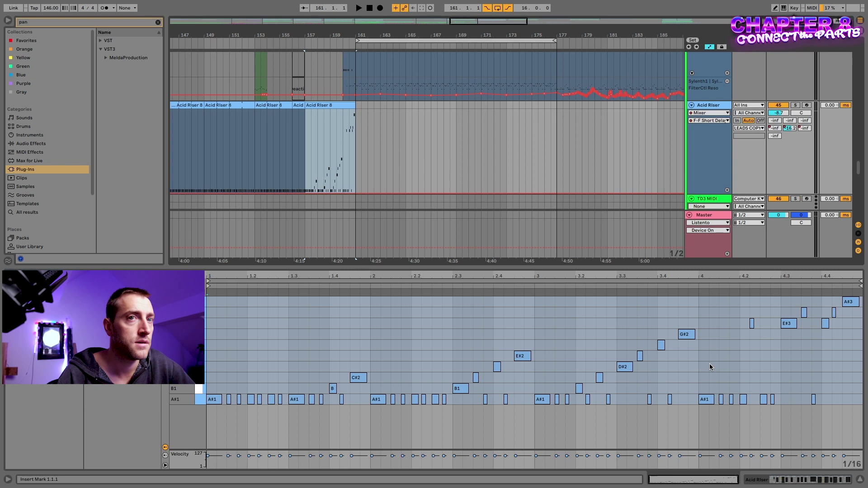
# - Lower all rising notes in the joined riser clip's third bar, from 3.2.1 to 3.4.3, to A#1
pyautogui.click(777, 339)
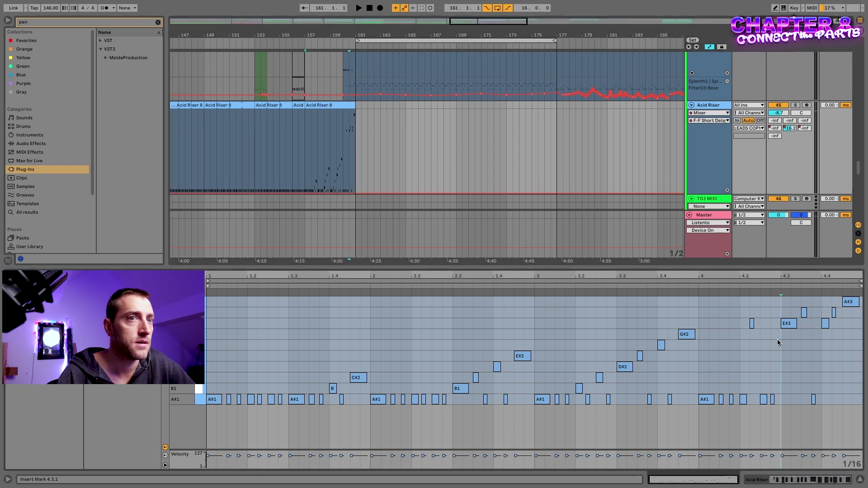
pyautogui.click(688, 338)
pyautogui.click(579, 388)
pyautogui.moveTo(571, 318); pyautogui.dragTo(705, 389)
pyautogui.press('Down')
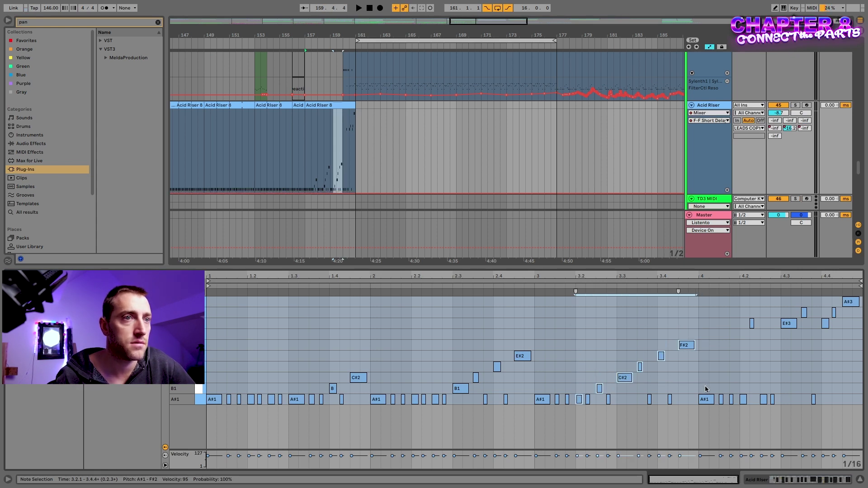
pyautogui.moveTo(594, 334); pyautogui.dragTo(688, 390)
pyautogui.press('Down')
pyautogui.moveTo(618, 337); pyautogui.dragTo(697, 389)
pyautogui.press('Down')
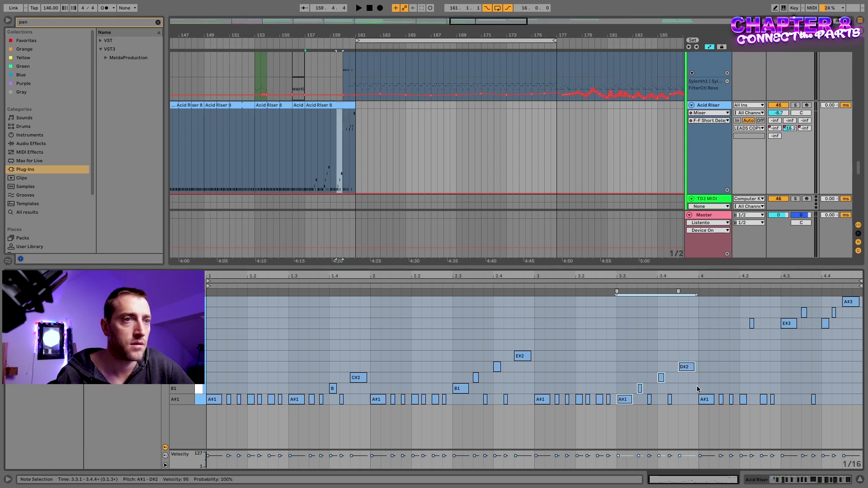
pyautogui.click(623, 361)
pyautogui.moveTo(624, 359); pyautogui.dragTo(697, 393)
pyautogui.press('Down')
pyautogui.moveTo(654, 364); pyautogui.dragTo(700, 386)
pyautogui.press('Down')
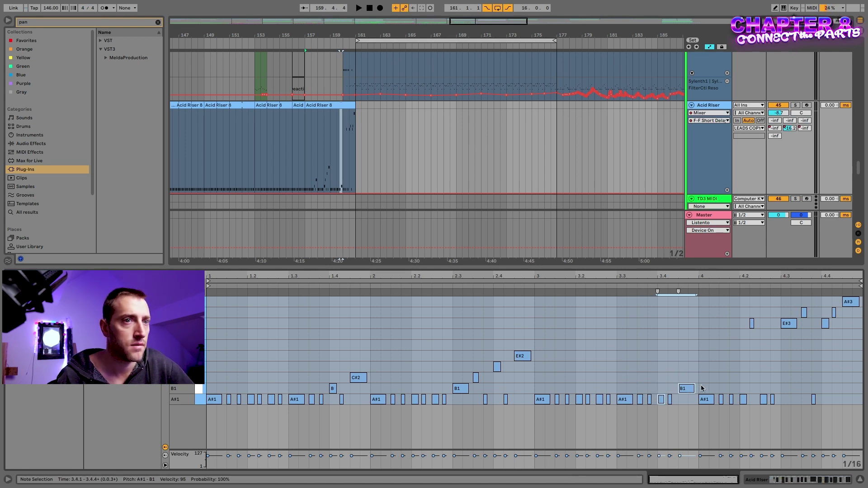
pyautogui.moveTo(684, 387); pyautogui.dragTo(685, 398)
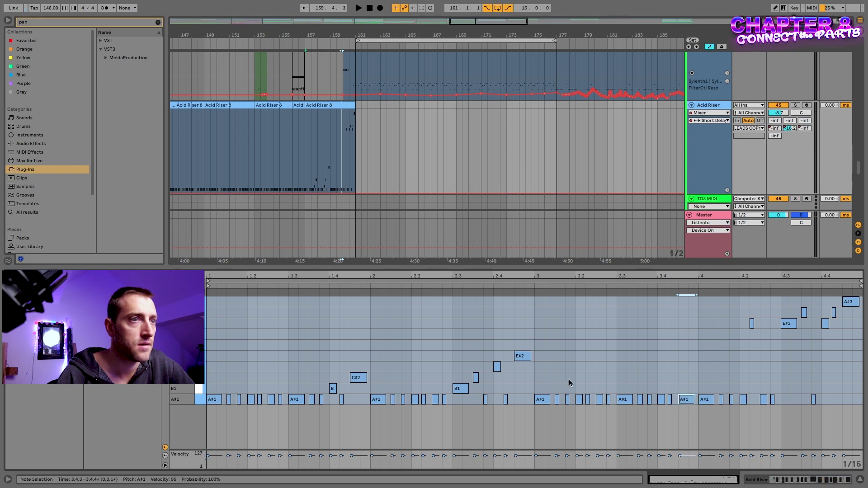
# - Replace the notes in the riser clip's first two bars with copies of the third bar's A#1 pattern, the second starting at bar 2
pyautogui.moveTo(529, 382); pyautogui.dragTo(681, 414)
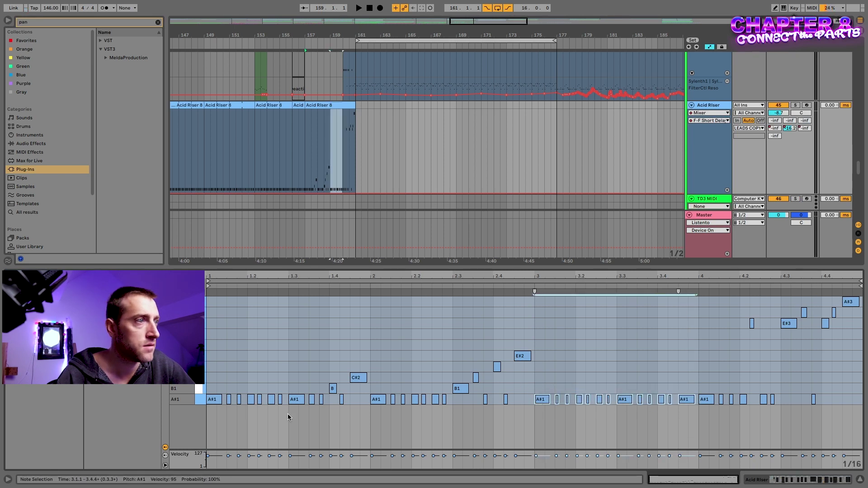
pyautogui.moveTo(210, 411); pyautogui.dragTo(532, 337)
pyautogui.press('Delete')
pyautogui.hotkey('ctrl', 'v')
pyautogui.hotkey('ctrl', 'v')
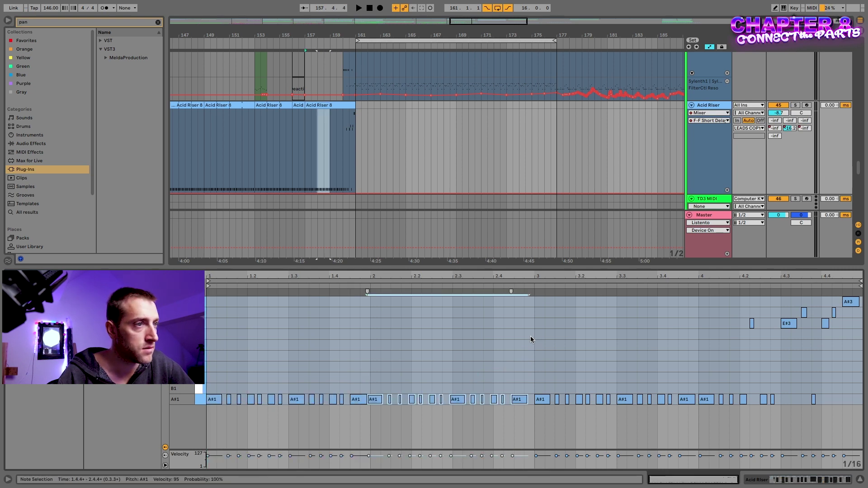
pyautogui.moveTo(379, 400); pyautogui.dragTo(382, 400)
pyautogui.click(402, 339)
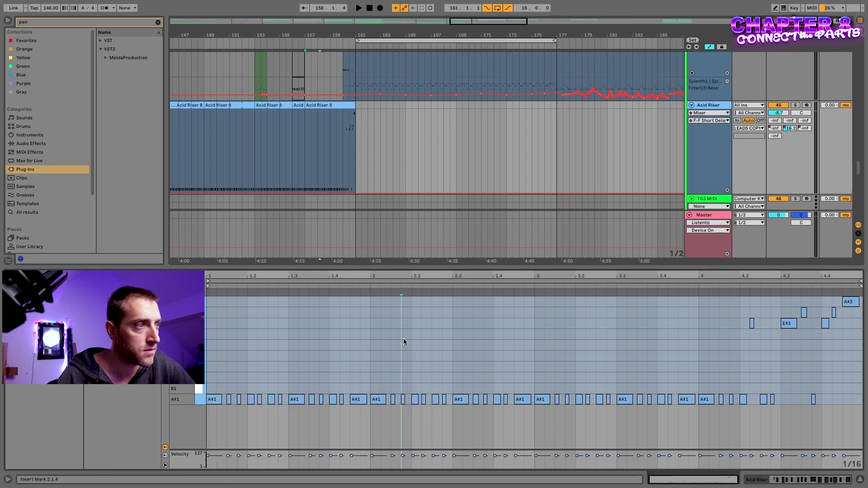
# - Lower the high notes from 4.2.2 to the clip's end by seven folded rows, so they span A#1 to C#2
pyautogui.moveTo(728, 345); pyautogui.dragTo(864, 292)
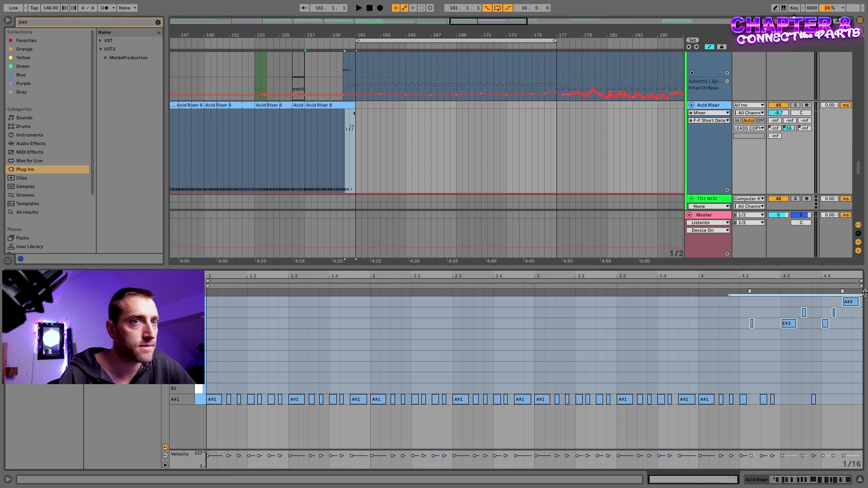
pyautogui.press('Down')
pyautogui.press('Down')
pyautogui.press('Down')
pyautogui.press('Down')
pyautogui.press('Down')
pyautogui.press('Down')
pyautogui.press('Down')
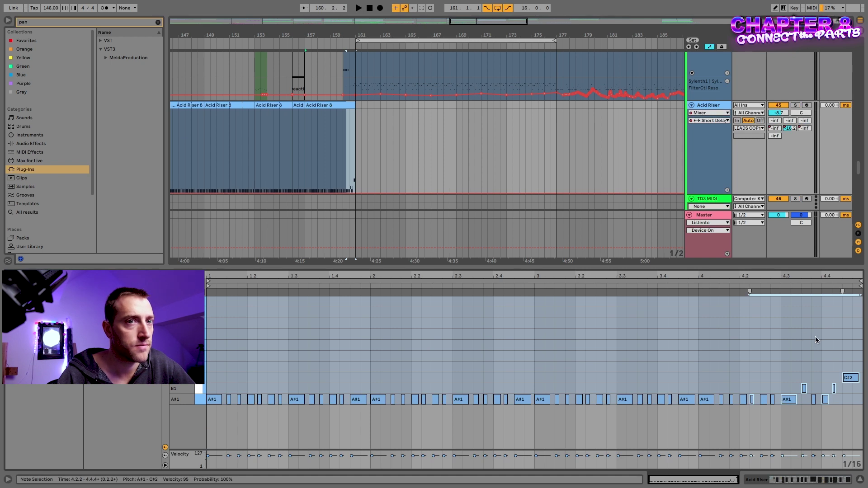
pyautogui.click(791, 362)
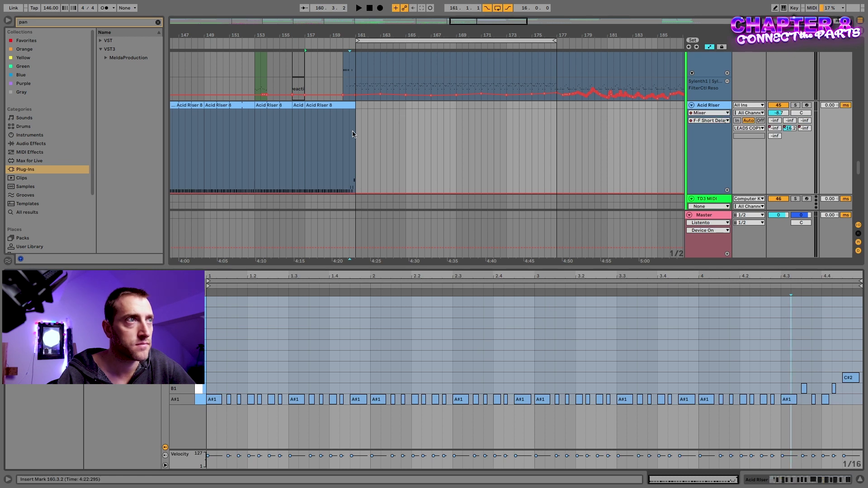
# - Clear the Acid Riser from bar 159 to 161 and place copies of the acid lead's transition clip at bars 159 and 158
pyautogui.moveTo(717, 420); pyautogui.dragTo(795, 364)
pyautogui.moveTo(546, 416); pyautogui.dragTo(866, 332)
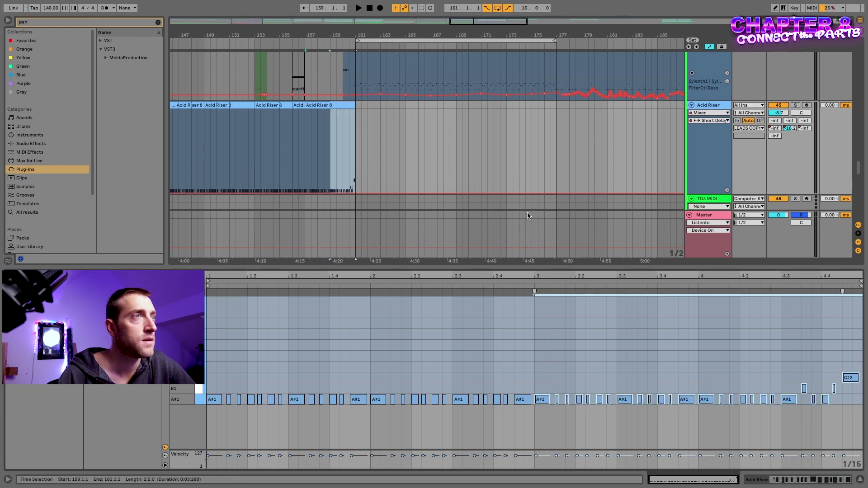
pyautogui.scroll(3, 390, 146)
pyautogui.moveTo(355, 72); pyautogui.dragTo(344, 79)
pyautogui.moveTo(355, 161); pyautogui.dragTo(330, 174)
pyautogui.click(334, 168)
pyautogui.hotkey('ctrl', 'e')
pyautogui.scroll(-2, 331, 168)
pyautogui.click(318, 158)
pyautogui.hotkey('ctrl', 'e')
# - Paste the transition clip over bar 157 of the Acid Riser and join the riser clips from bar 156 to bar 160
pyautogui.click(312, 116)
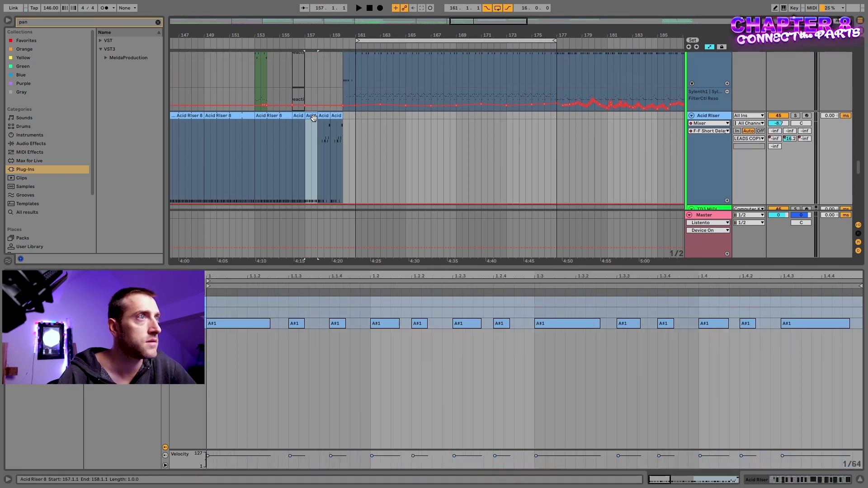
pyautogui.keyDown('shift'); pyautogui.click(336, 117); pyautogui.keyUp('shift')
pyautogui.click(307, 128)
pyautogui.hotkey('ctrl', 'v')
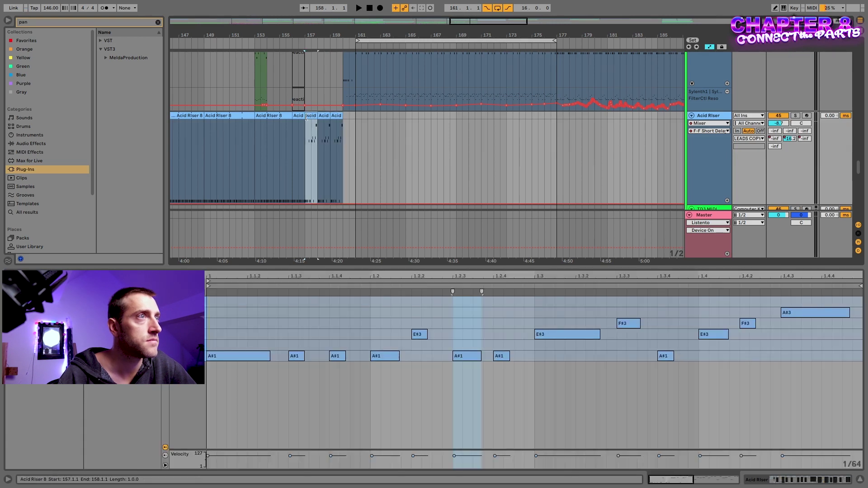
pyautogui.click(296, 116)
pyautogui.keyDown('shift'); pyautogui.click(337, 118); pyautogui.keyUp('shift')
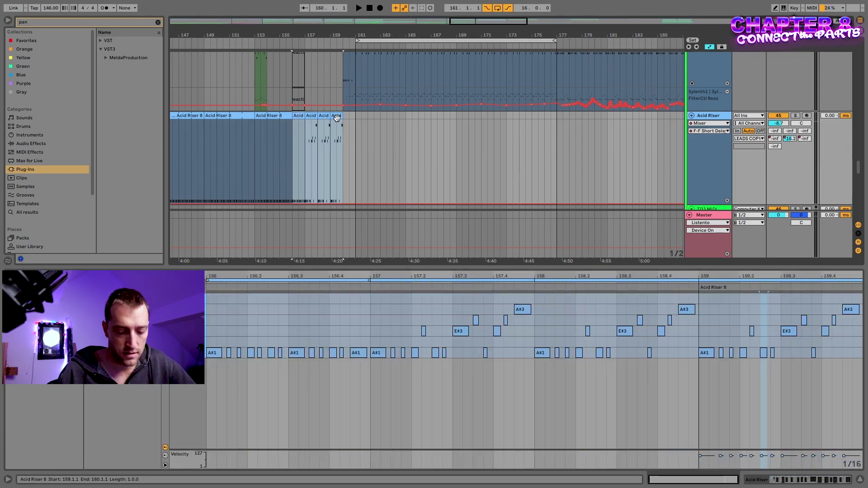
pyautogui.hotkey('ctrl', 'j')
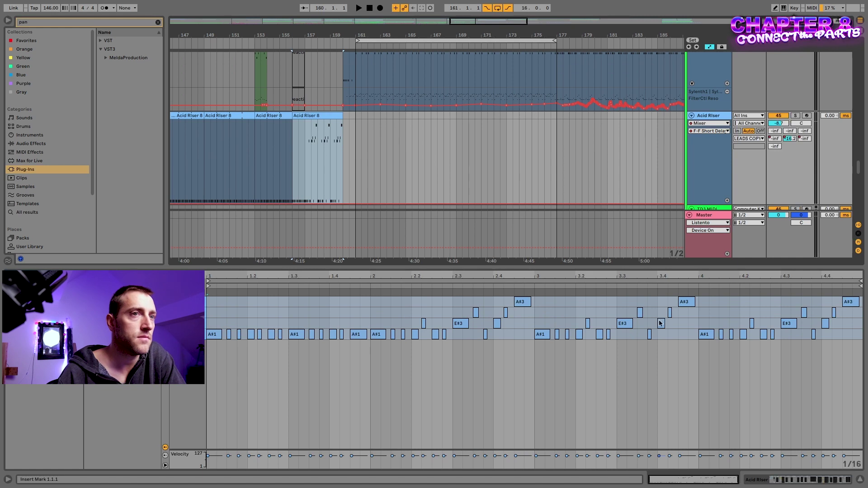
# - Lower the joined clip's third-bar peaks: 3.4.3 to F#3, 3.4.2 and 3.3.3 to E#3, and 3.4.1 and 3.3.1 to A#1
pyautogui.click(526, 304)
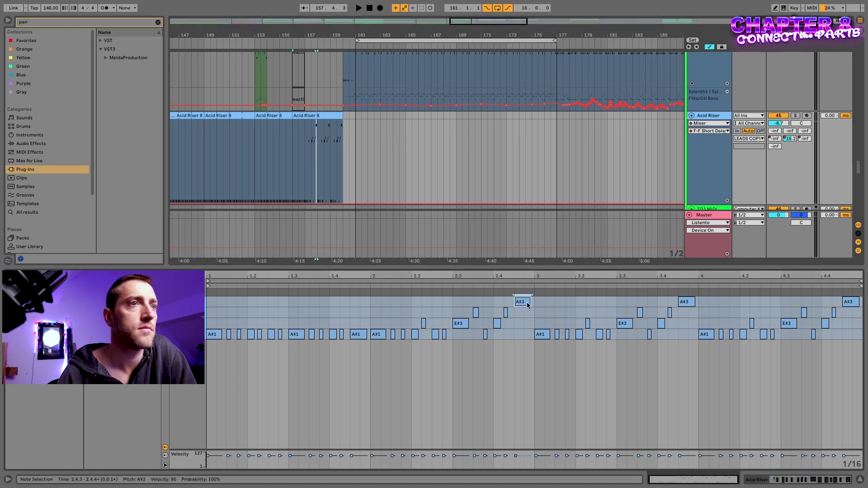
pyautogui.click(682, 303)
pyautogui.press('Delete')
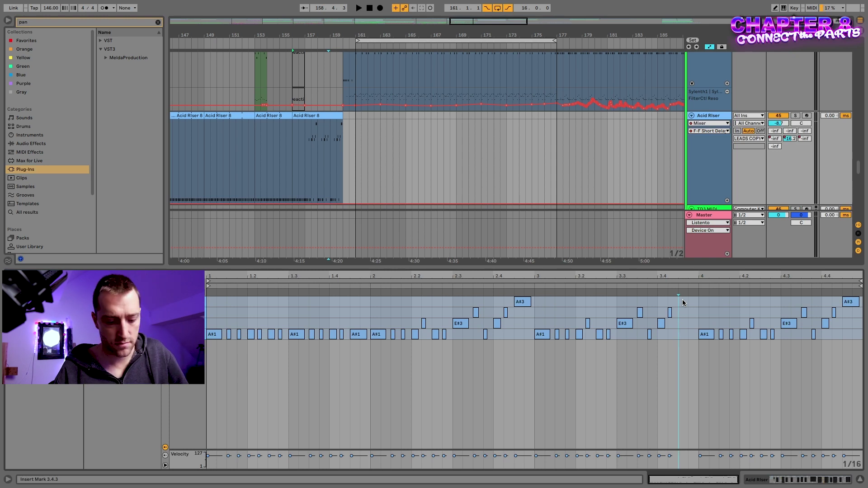
pyautogui.doubleClick(685, 334)
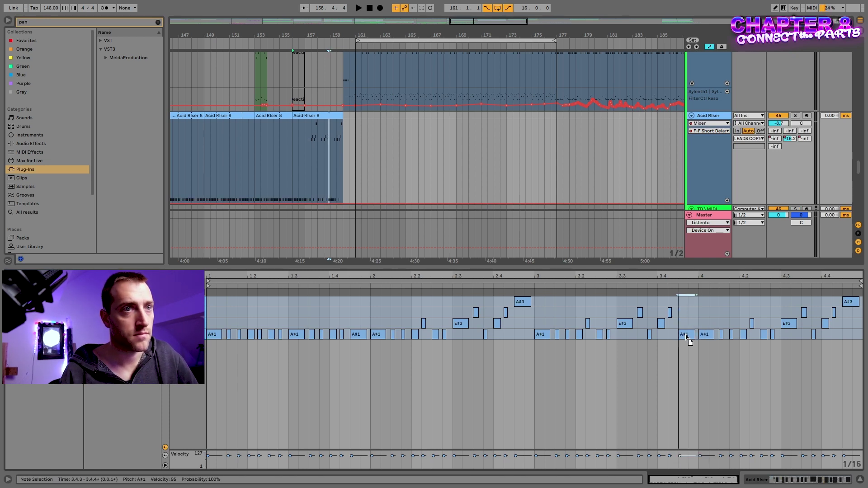
pyautogui.moveTo(686, 337); pyautogui.dragTo(663, 333)
pyautogui.click(670, 313)
pyautogui.hotkey('ctrl', 'z')
pyautogui.click(639, 313)
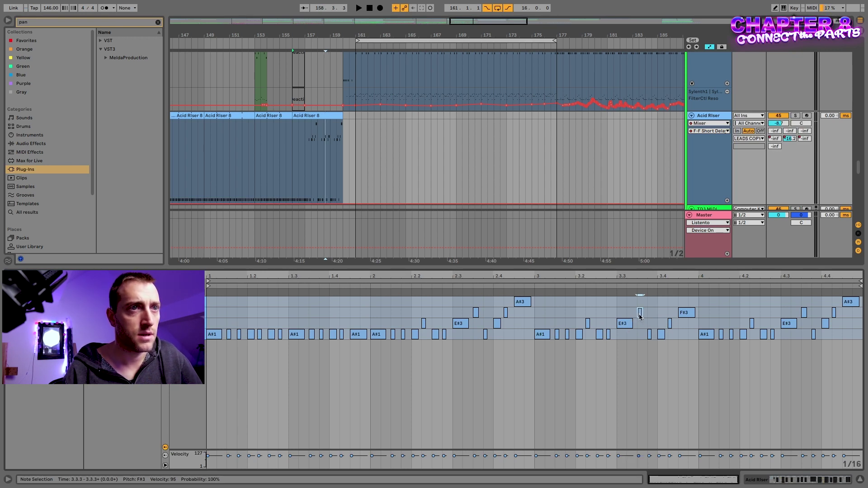
pyautogui.moveTo(638, 316); pyautogui.dragTo(624, 335)
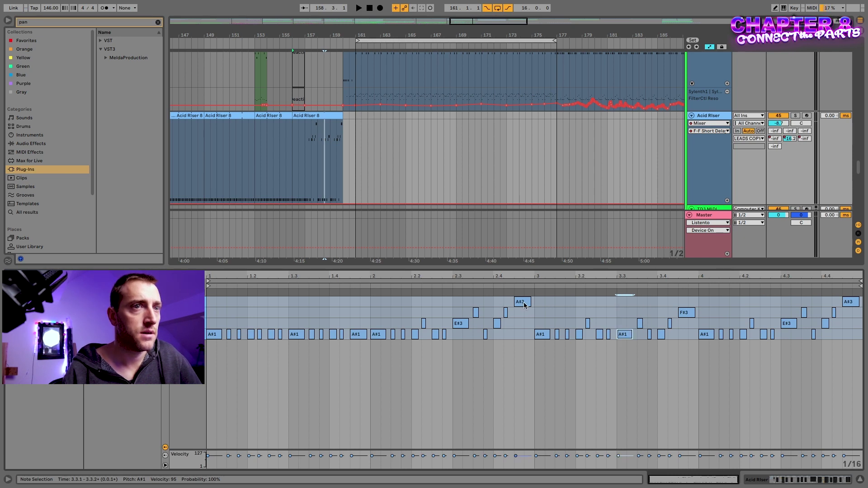
# - Lower the joined Acid Riser clip's second-bar peaks: 2.4.3 and 2.3.3 to E#3, and 2.4.2, 2.4.1, 2.3.1 and 2.2.2 to A#1
pyautogui.moveTo(527, 305); pyautogui.dragTo(516, 320)
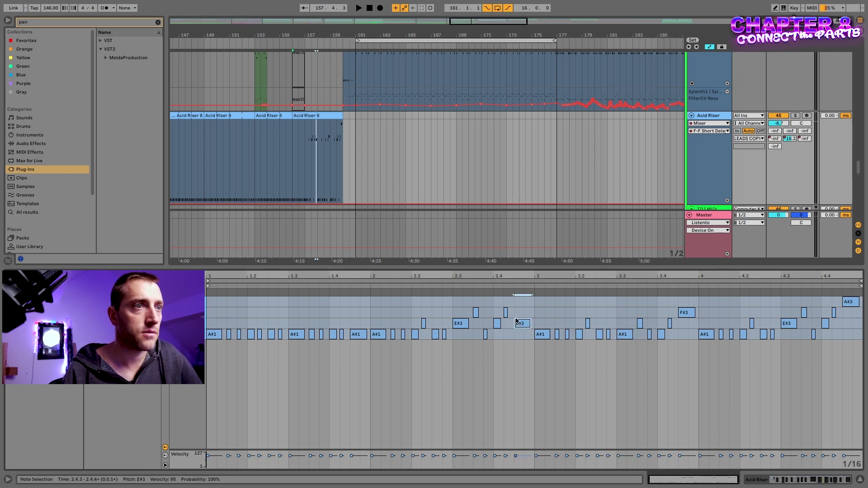
pyautogui.click(505, 312)
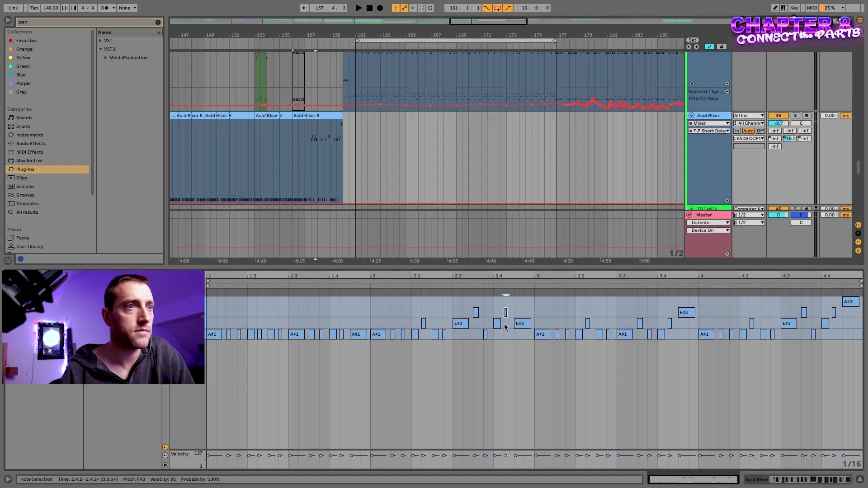
pyautogui.moveTo(505, 312); pyautogui.dragTo(506, 333)
pyautogui.click(497, 323)
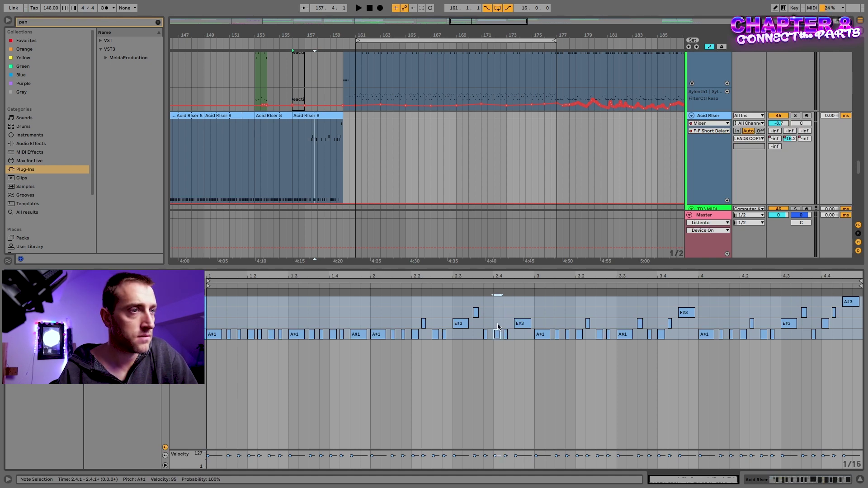
pyautogui.click(461, 322)
pyautogui.moveTo(461, 323); pyautogui.dragTo(461, 334)
pyautogui.click(475, 311)
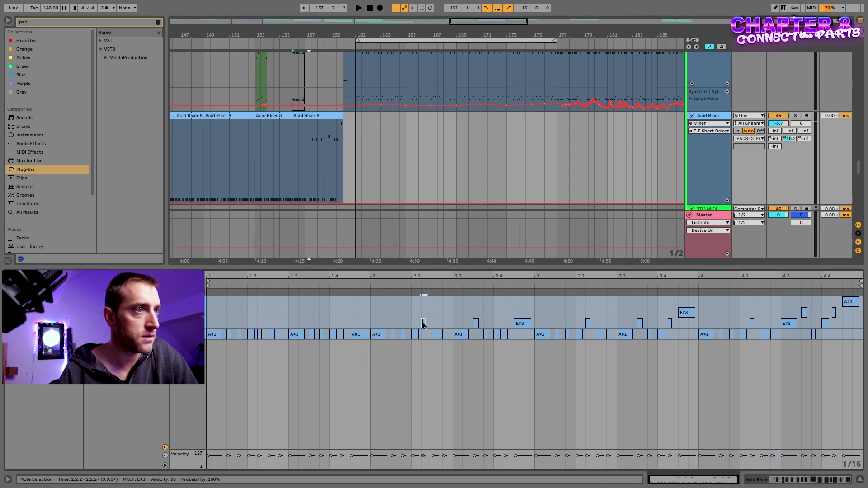
pyautogui.press('Down')
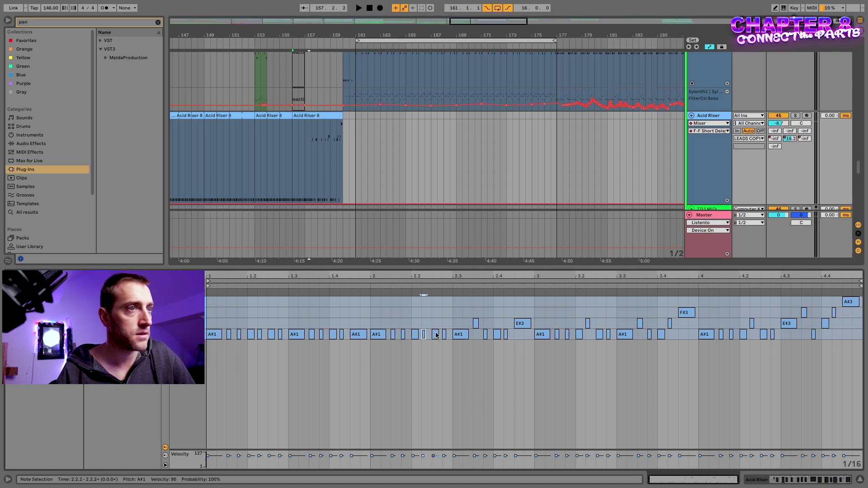
pyautogui.press('space')
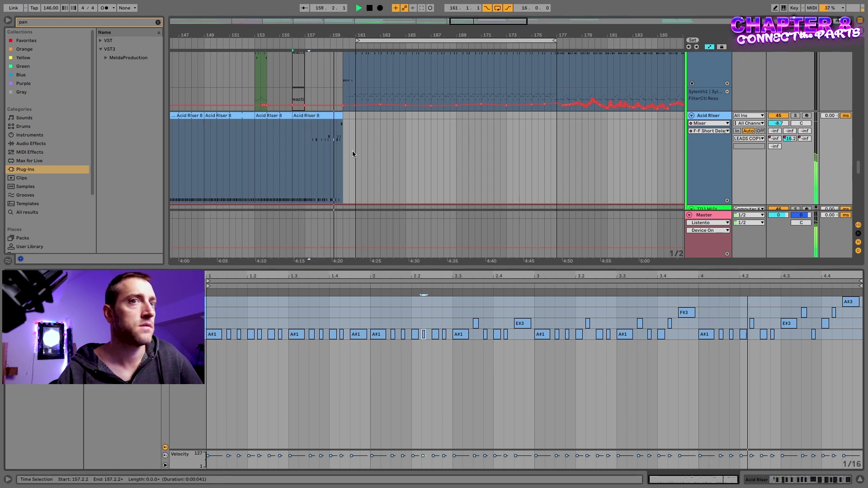
# - Raise the first-half notes of the acid lead track's bar 160 clip by an octave, and trim the clip's start to 160.3.1
pyautogui.scroll(2, 354, 151)
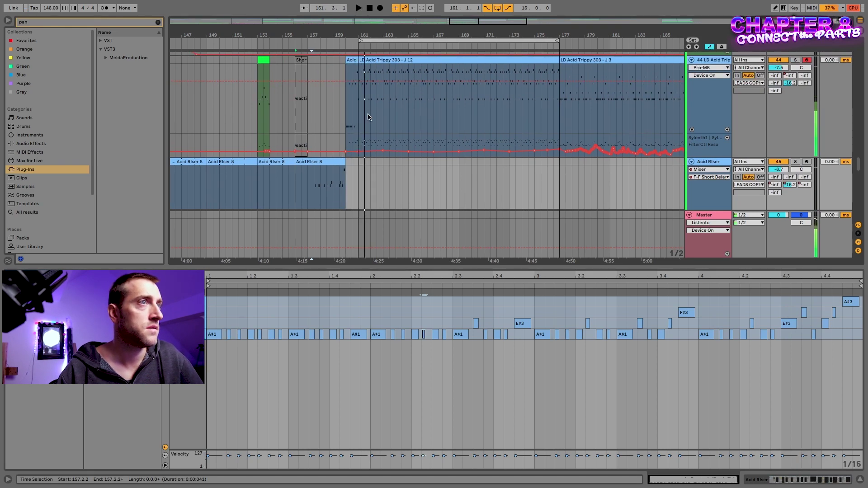
pyautogui.scroll(2, 369, 118)
pyautogui.scroll(2, 369, 117)
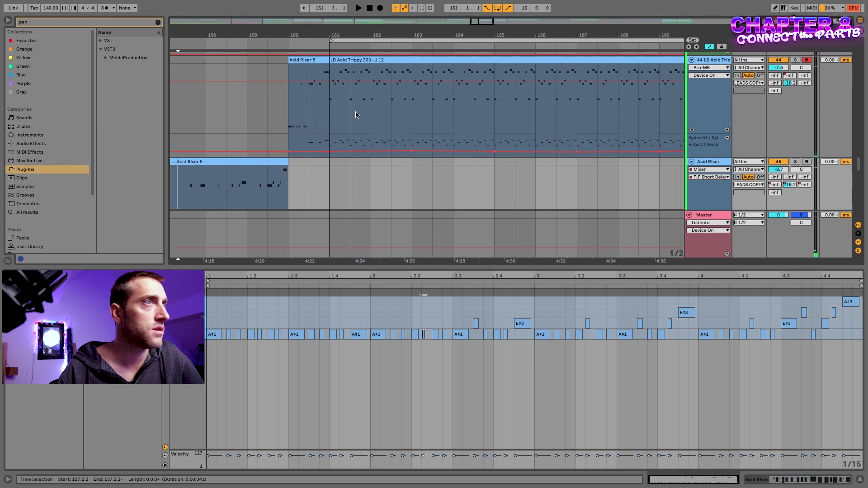
pyautogui.click(326, 104)
pyautogui.keyDown('shift'); pyautogui.click(292, 80); pyautogui.keyUp('shift')
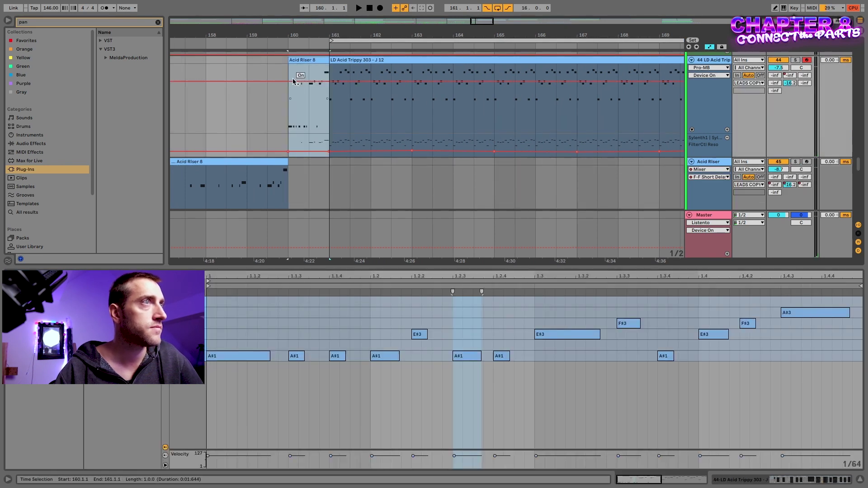
pyautogui.click(480, 344)
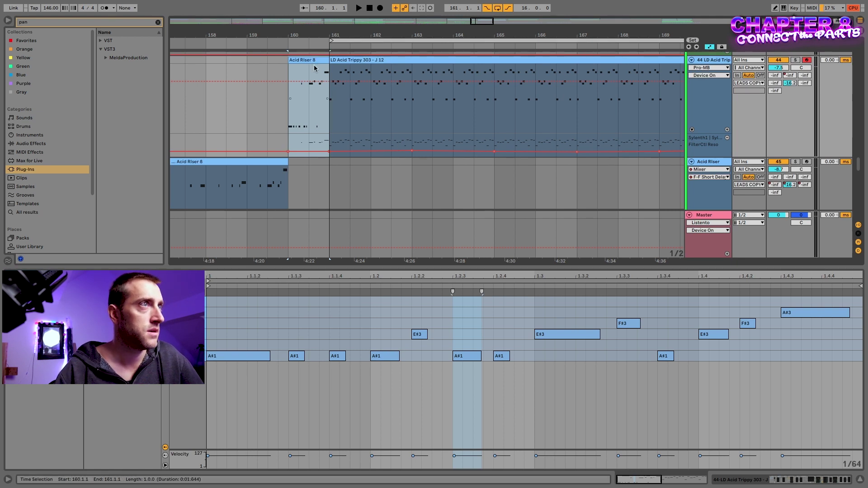
pyautogui.click(526, 366)
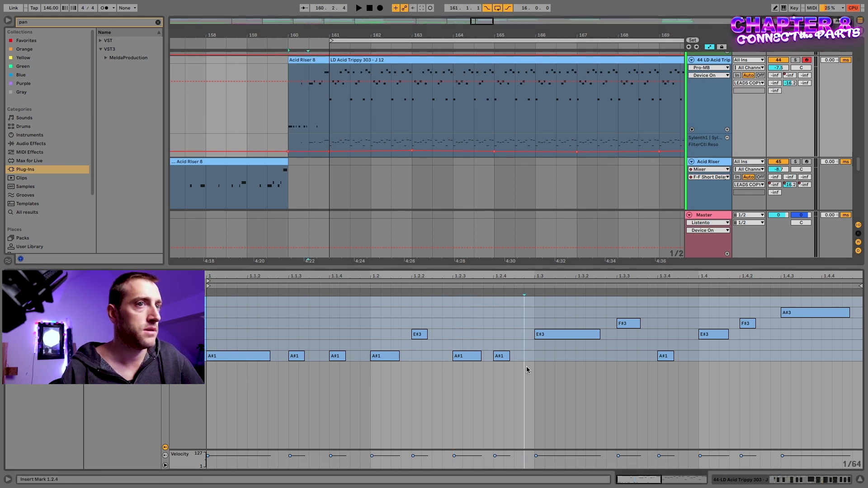
pyautogui.hotkey('ctrl', 'a')
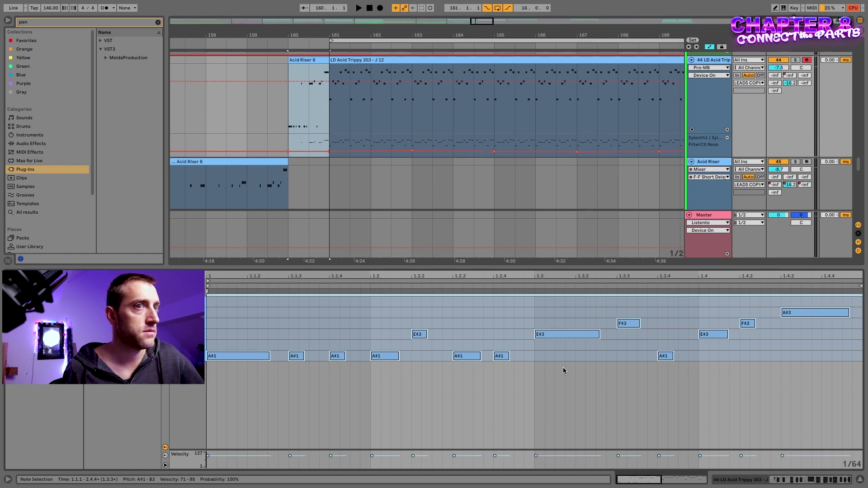
pyautogui.moveTo(527, 378); pyautogui.dragTo(225, 277)
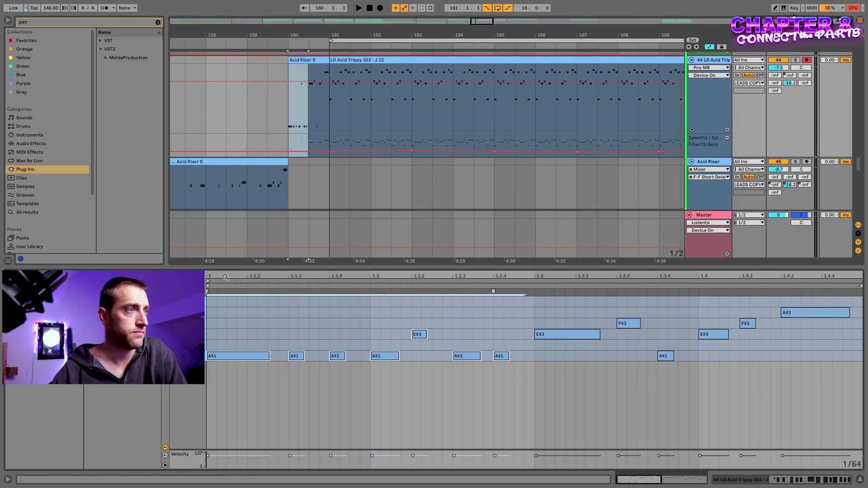
pyautogui.hotkey('shift', 'Up')
pyautogui.press('space')
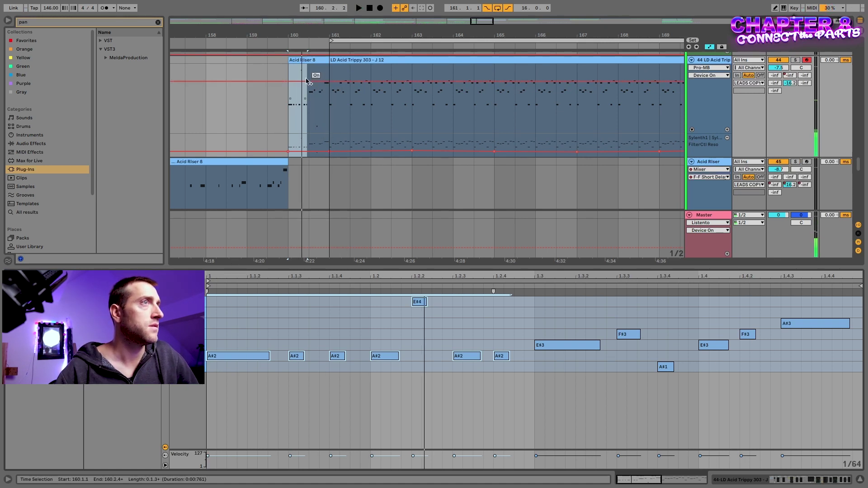
pyautogui.moveTo(288, 64); pyautogui.dragTo(307, 63)
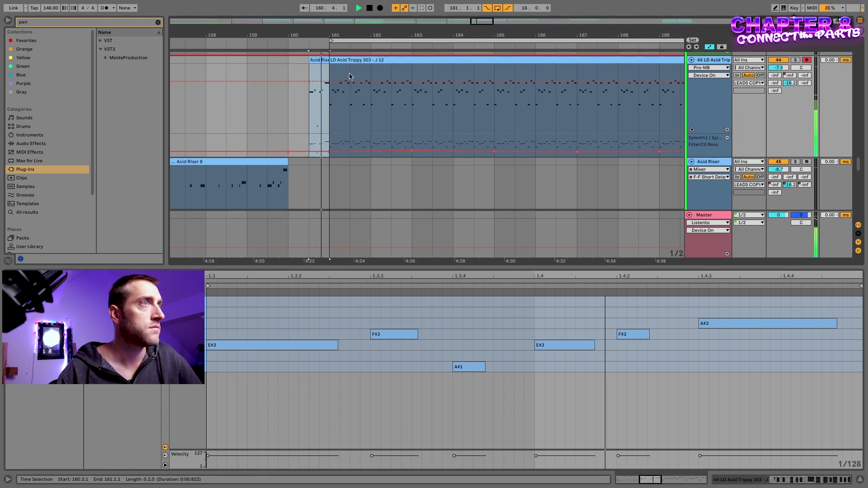
# - Show Sylenth1's FilterCtl Cutoff automation on the acid lead and copy its curve from 161.3 to 162 over 161.1 and 160.3
pyautogui.hotkey('shift', 'Tab')
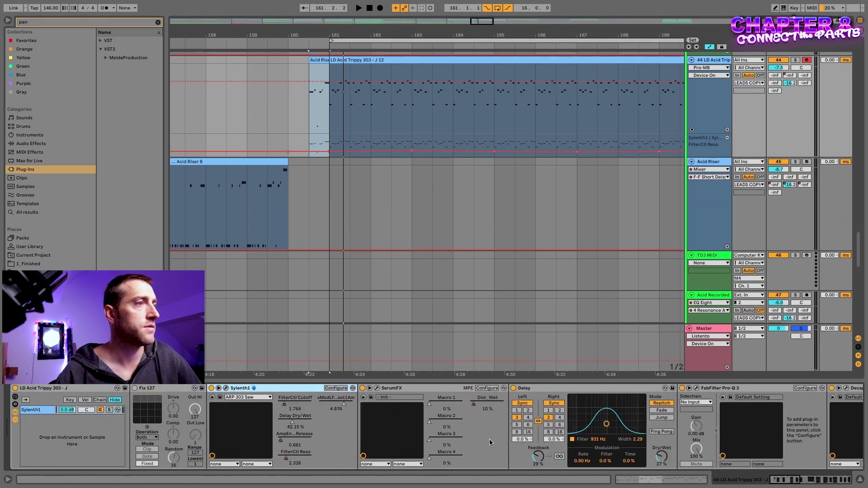
pyautogui.rightClick(289, 404)
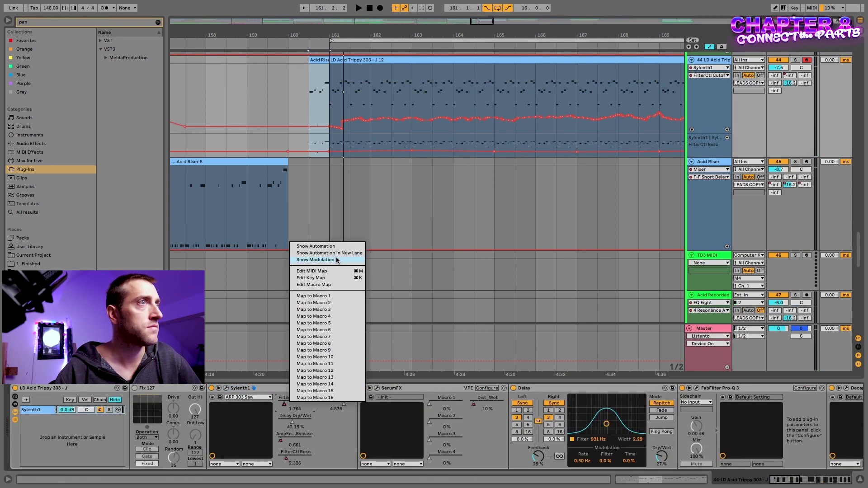
pyautogui.click(323, 247)
pyautogui.scroll(5, 350, 131)
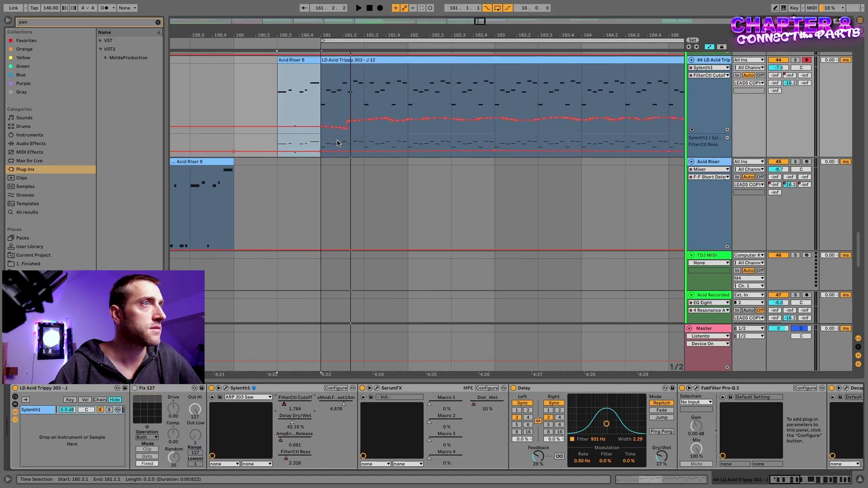
pyautogui.moveTo(312, 125); pyautogui.dragTo(264, 127)
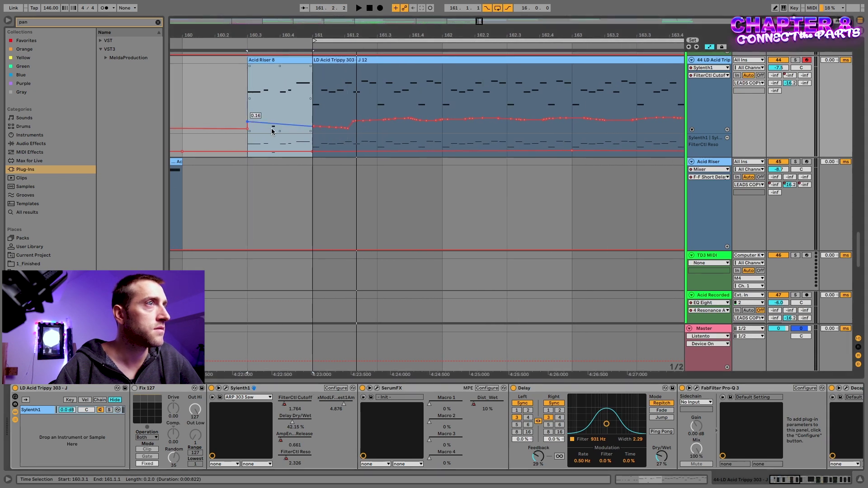
pyautogui.moveTo(377, 135); pyautogui.dragTo(442, 135)
pyautogui.moveTo(382, 107); pyautogui.dragTo(317, 106)
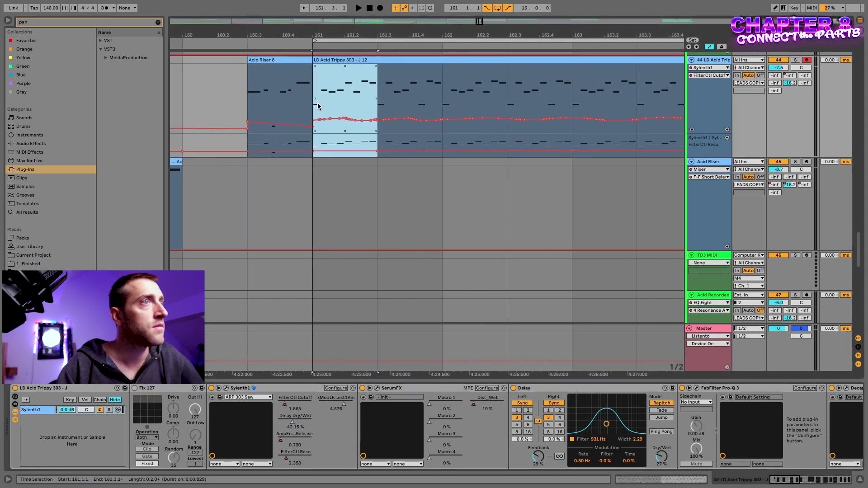
pyautogui.click(259, 102)
pyautogui.hotkey('ctrl', 'v')
pyautogui.press('space')
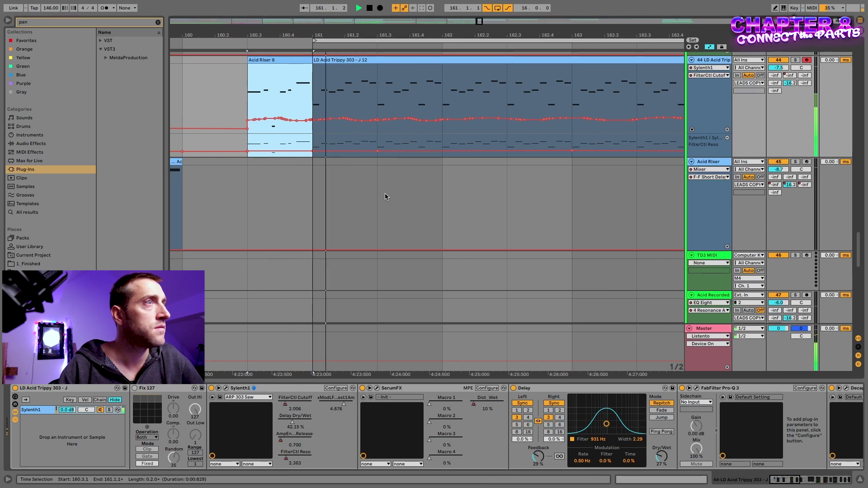
# - Play the arrangement from 159.3.1 to check how the Acid Riser runs into the acid lead
pyautogui.hscroll(-1, 391, 198)
pyautogui.hscroll(-3, 391, 198)
pyautogui.press('space')
pyautogui.press('space')
pyautogui.hscroll(-4, 331, 90)
pyautogui.scroll(-1, 331, 91)
pyautogui.press('space')
pyautogui.click(290, 190)
pyautogui.press('space')
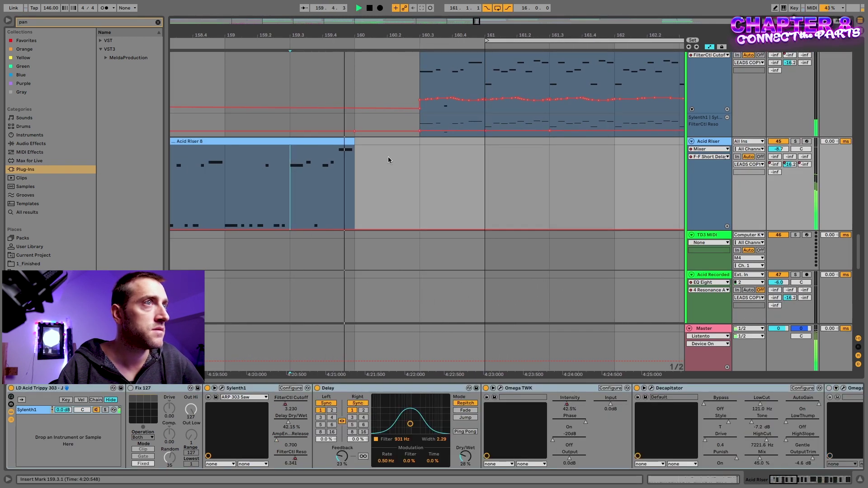
pyautogui.scroll(3, 387, 156)
pyautogui.press('space')
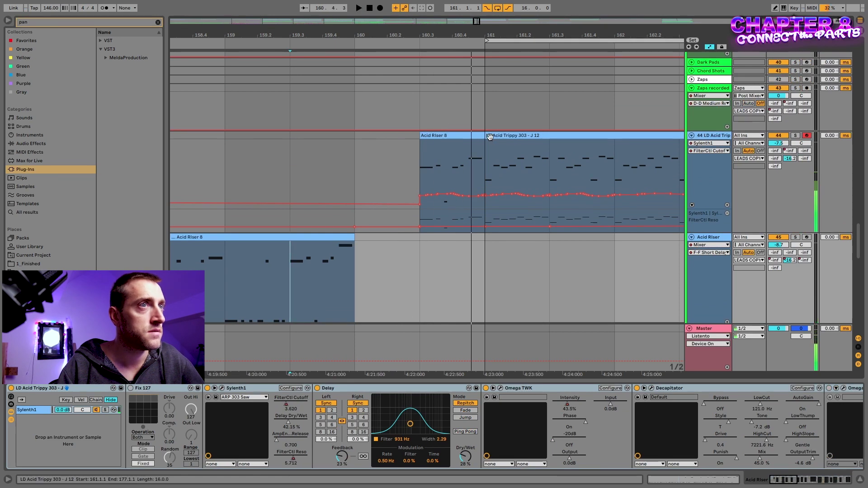
# - Extend the start of the LD Acid Trippy 303 clip back to 160.1.1 and audition the transition from bar 159
pyautogui.moveTo(487, 135); pyautogui.dragTo(355, 135)
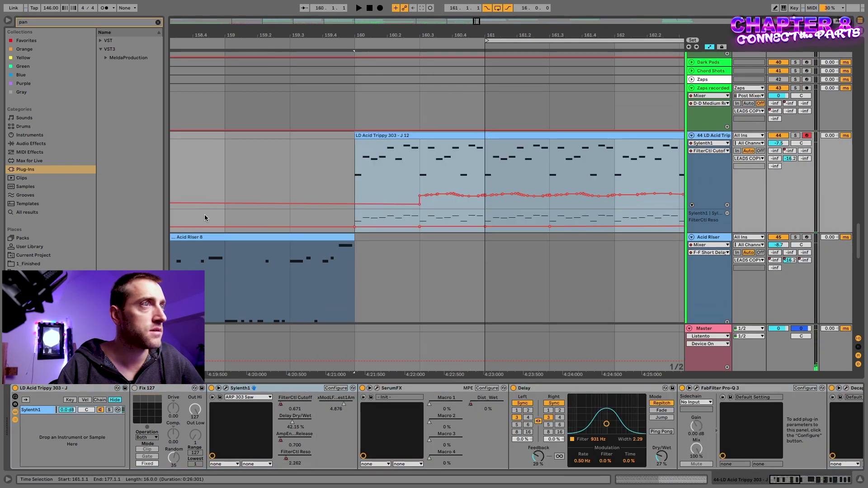
pyautogui.click(205, 218)
pyautogui.press('space')
pyautogui.scroll(-5, 364, 214)
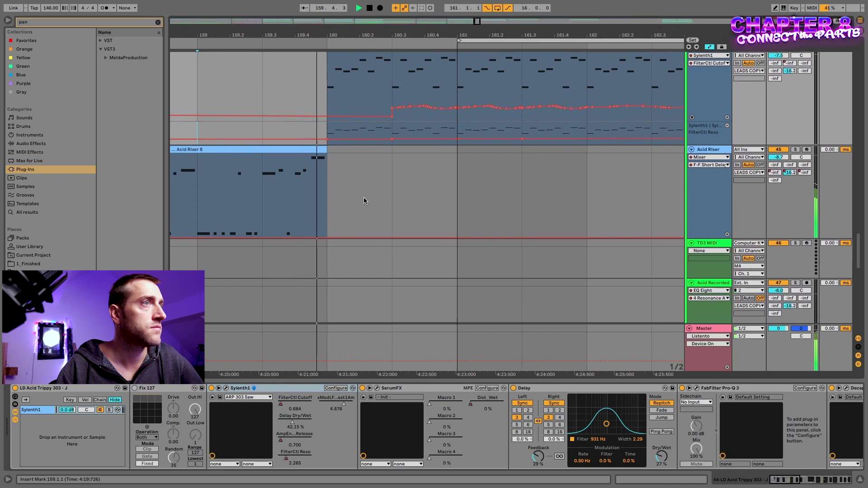
pyautogui.scroll(5, 364, 199)
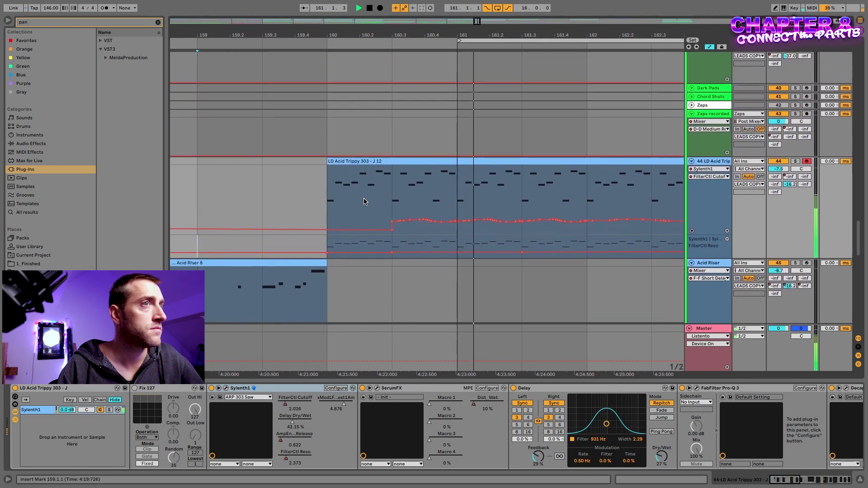
# - Copy the acid lead's FilterCtl Cutoff automation from 160.3 to 161 and paste it at 160.1.1
pyautogui.moveTo(405, 193); pyautogui.dragTo(453, 197)
pyautogui.click(339, 193)
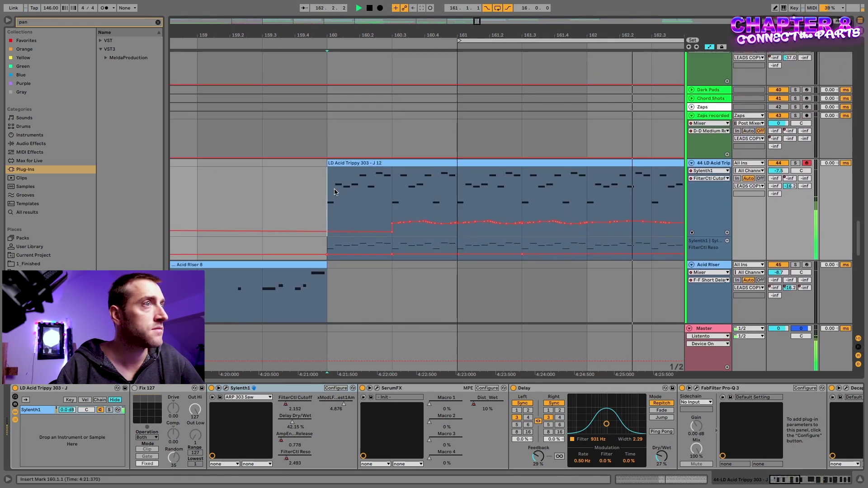
pyautogui.hotkey('ctrl', 'v')
pyautogui.press('space')
pyautogui.press('space')
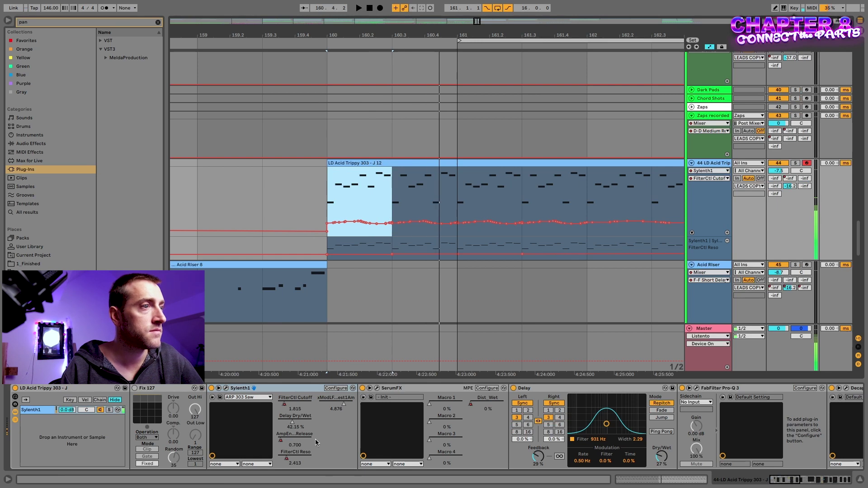
# - Try a FilterCtl Reso automation curve rising through bar 160 on the acid lead
pyautogui.rightClick(298, 457)
pyautogui.click(322, 288)
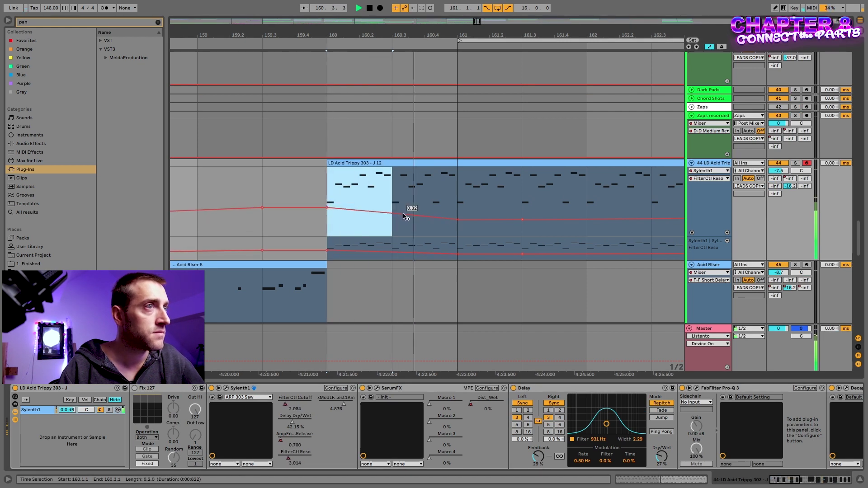
pyautogui.moveTo(442, 218)
pyautogui.mouseDown()
pyautogui.moveTo(447, 190)
pyautogui.moveTo(426, 213)
pyautogui.mouseUp()
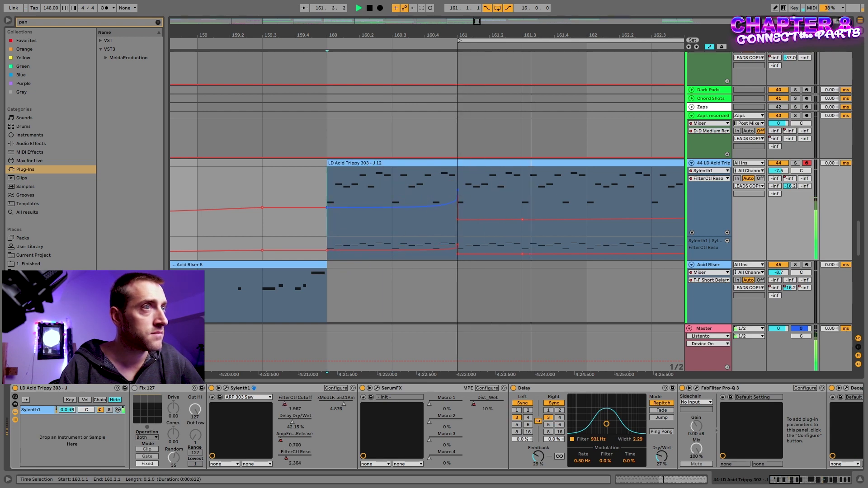
pyautogui.moveTo(327, 208); pyautogui.dragTo(327, 214)
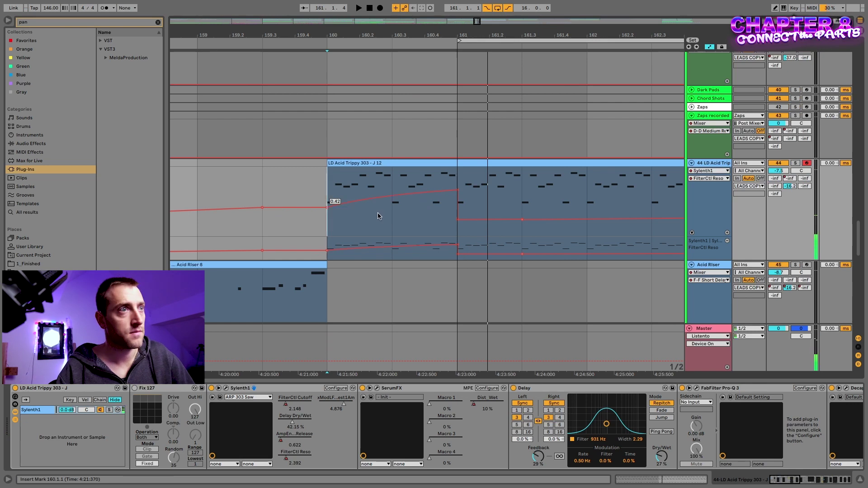
pyautogui.hotkey('ctrl', 'z')
# - Play the transition from 158.3.1 in the Acid Riser into the acid lead to judge the connection
pyautogui.press('space')
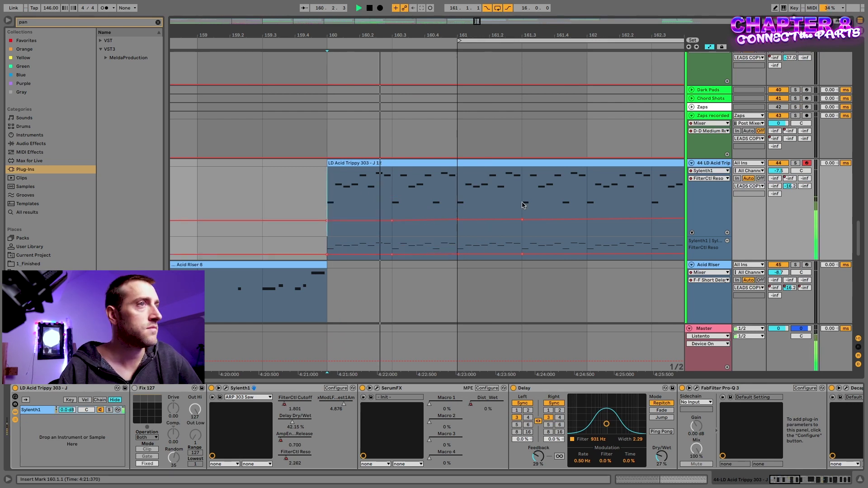
pyautogui.keyDown('ctrl'); pyautogui.scroll(-5, 475, 223); pyautogui.keyUp('ctrl')
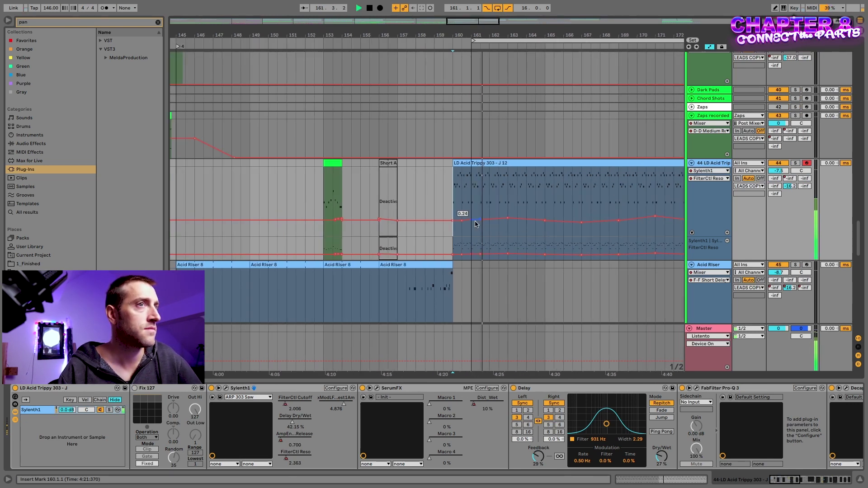
pyautogui.scroll(-3, 470, 223)
pyautogui.click(426, 224)
pyautogui.press('space')
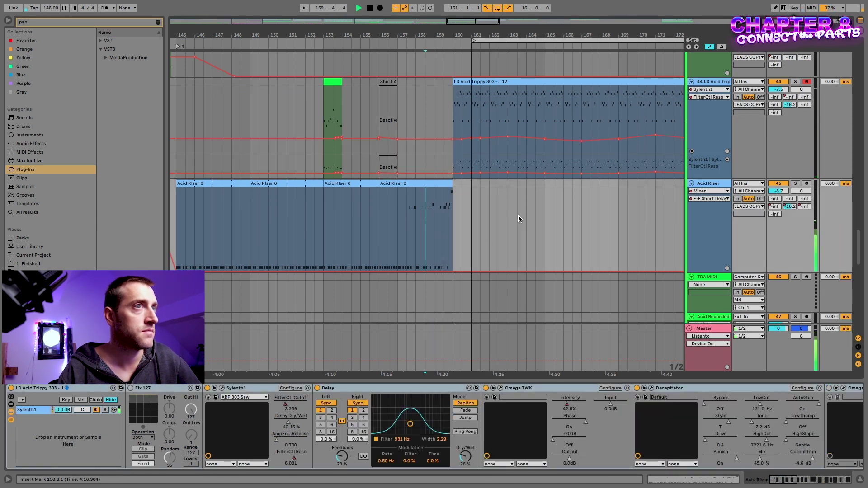
pyautogui.press('space')
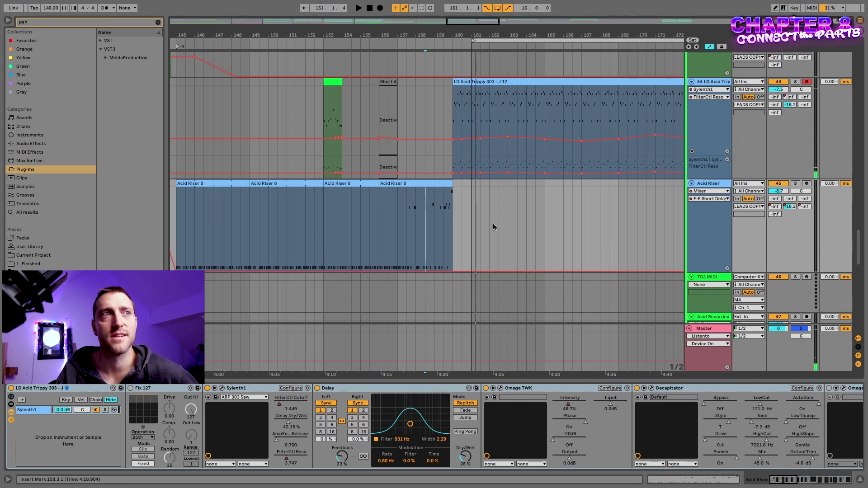